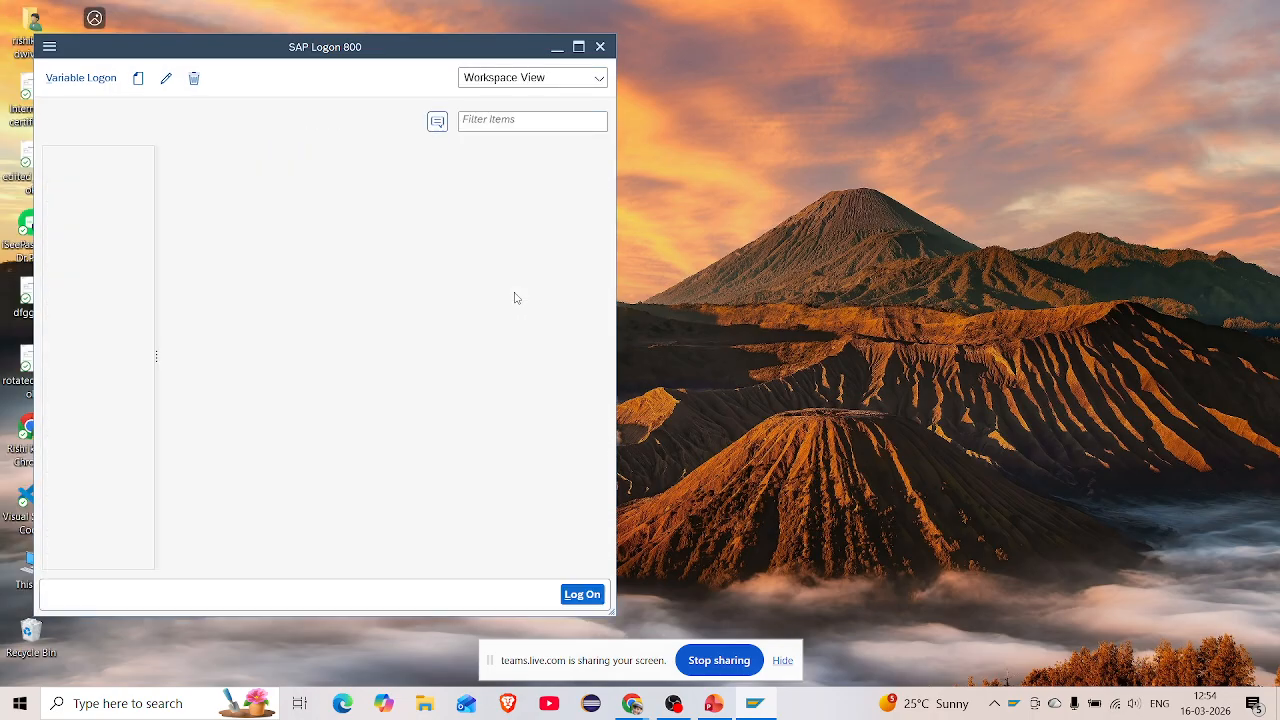
Log on to client 100 of the S4 HANA system through the PVRN HA connection with the saved user
key("Down")
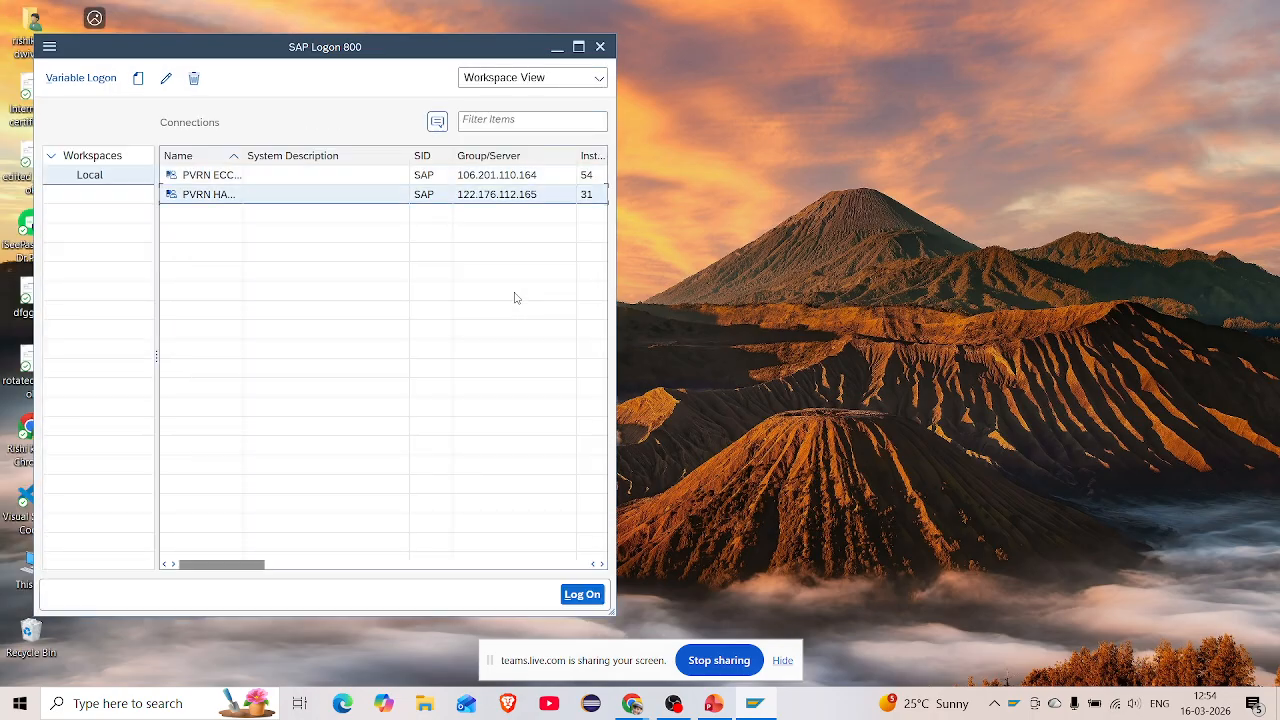
key("Return")
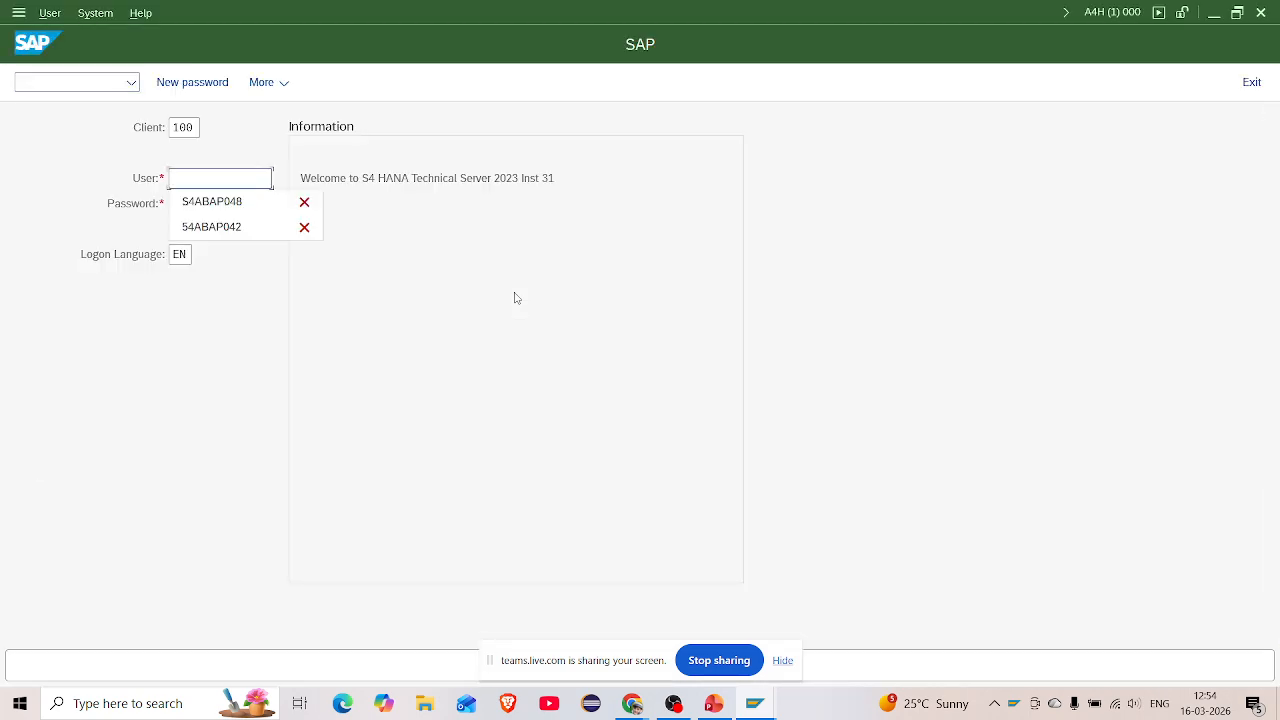
key("Down")
key("Return")
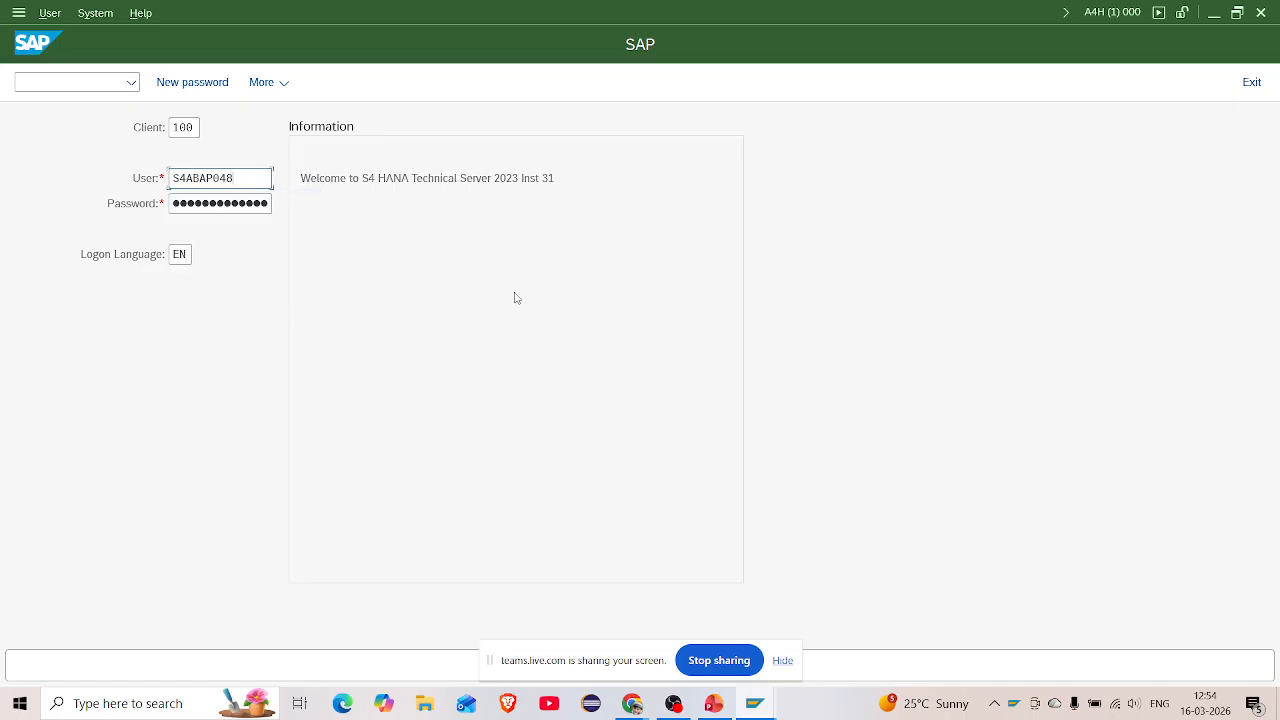
key("Tab")
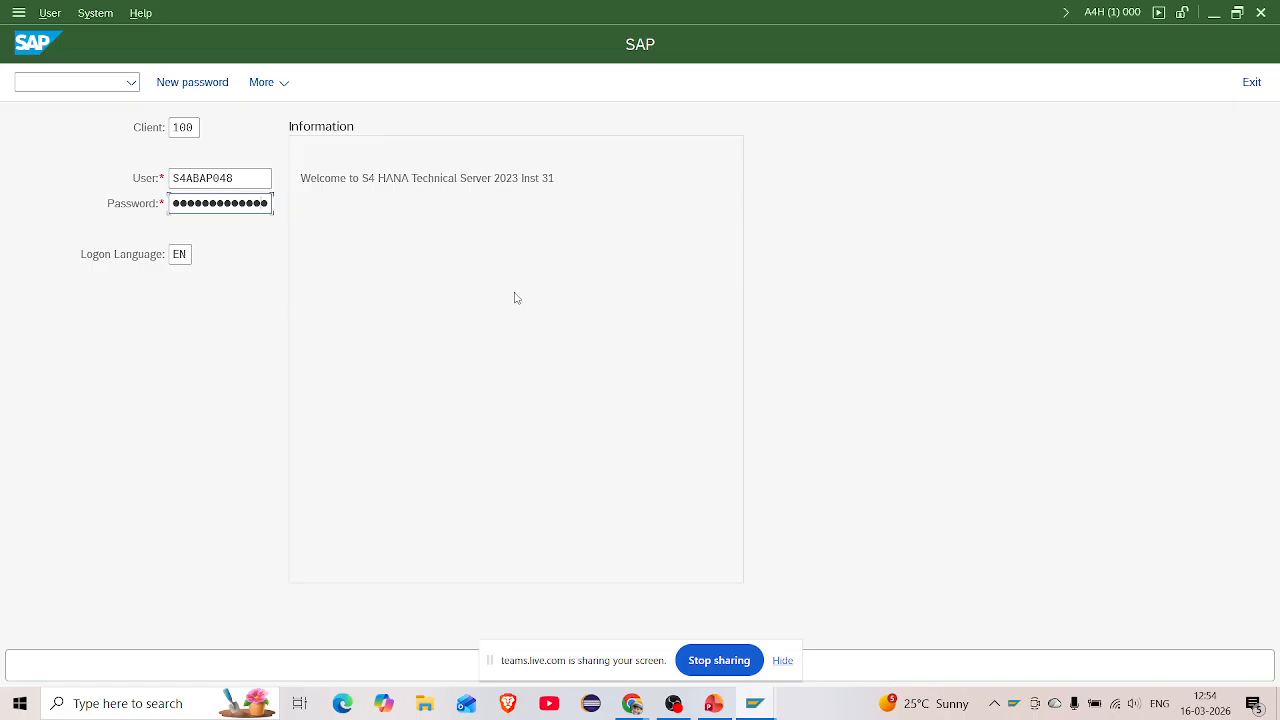
key("Return")
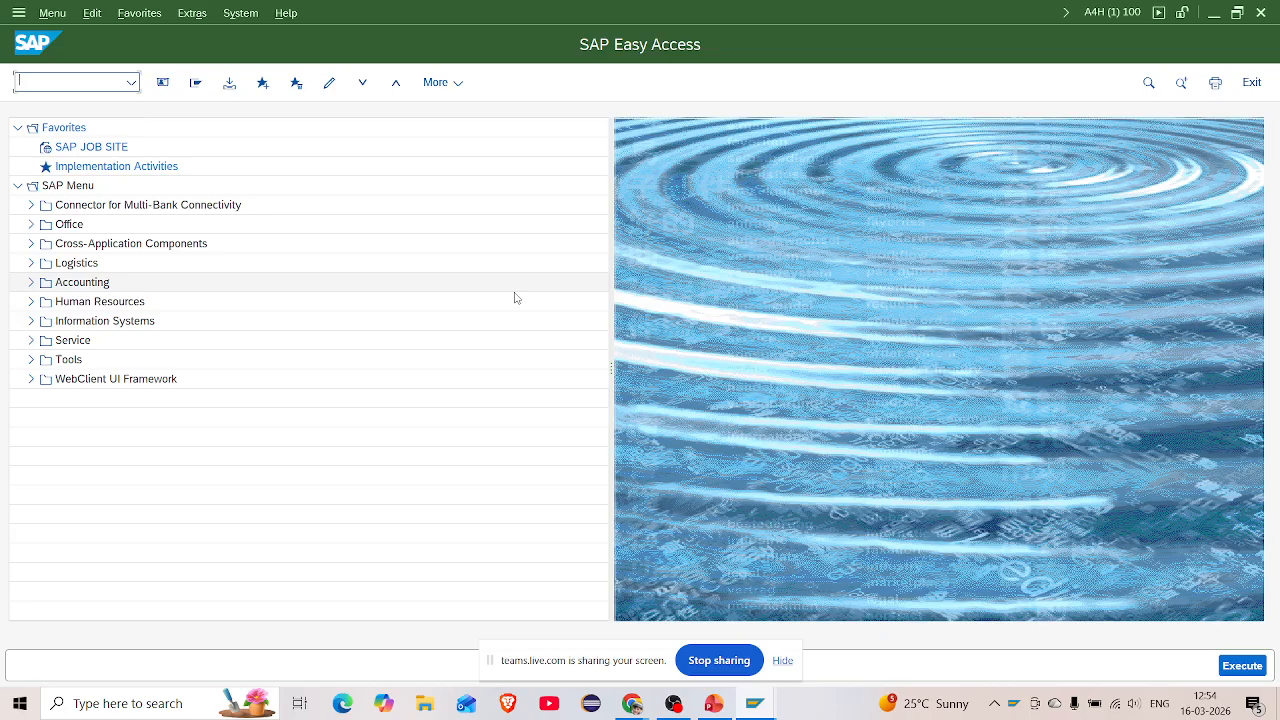
Open the ABAP Dictionary with se11 and enter ZSTUDENT027 as the database table name
type("se11")
key("Return")
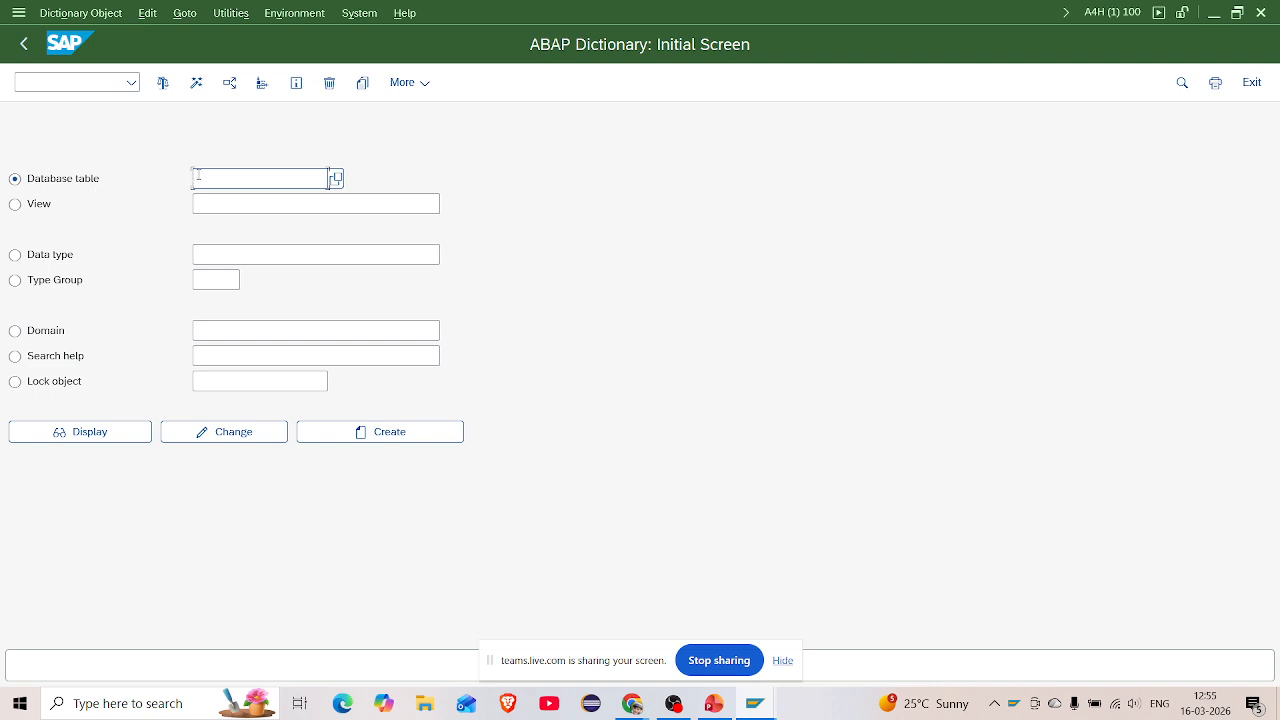
type("z")
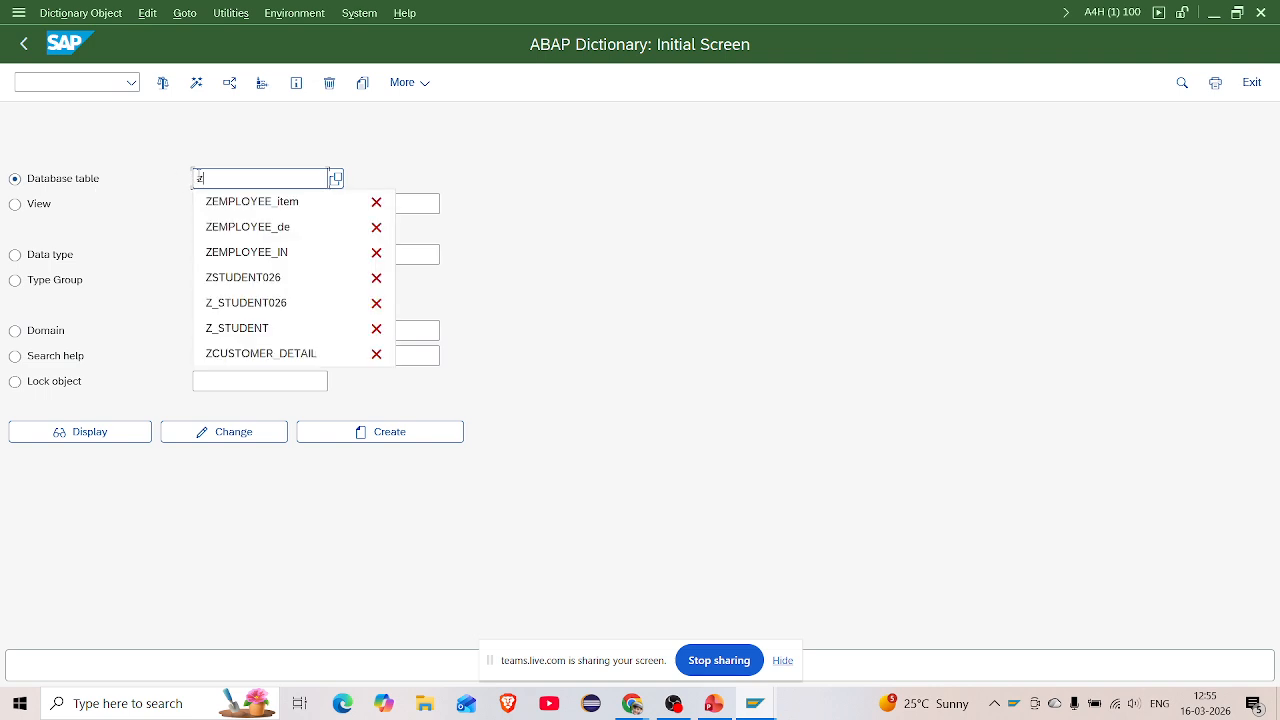
type("s")
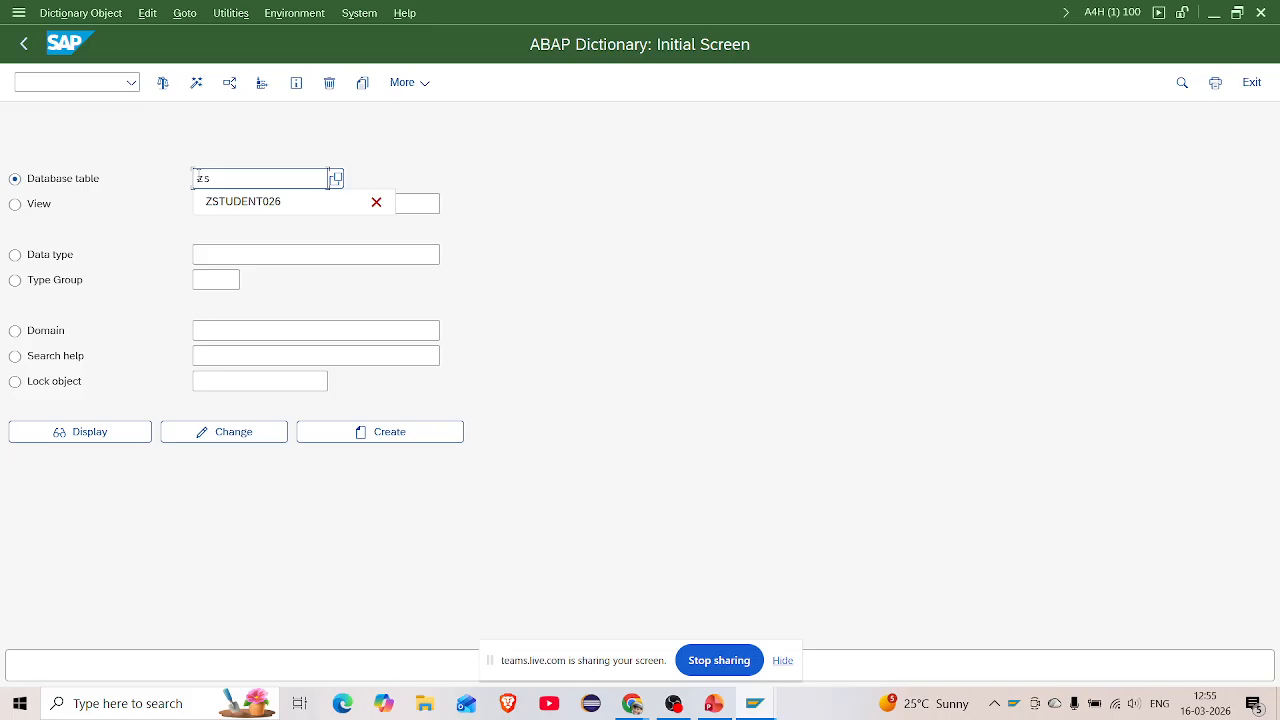
type("tuden")
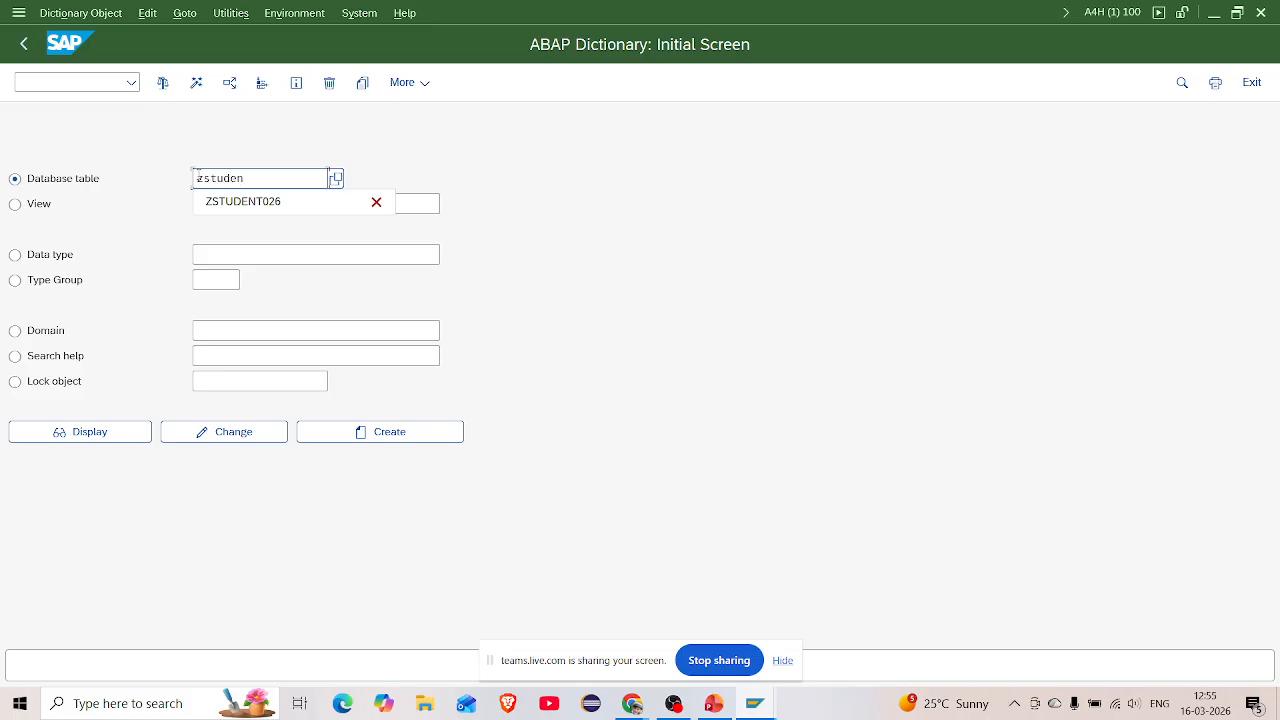
key("Down")
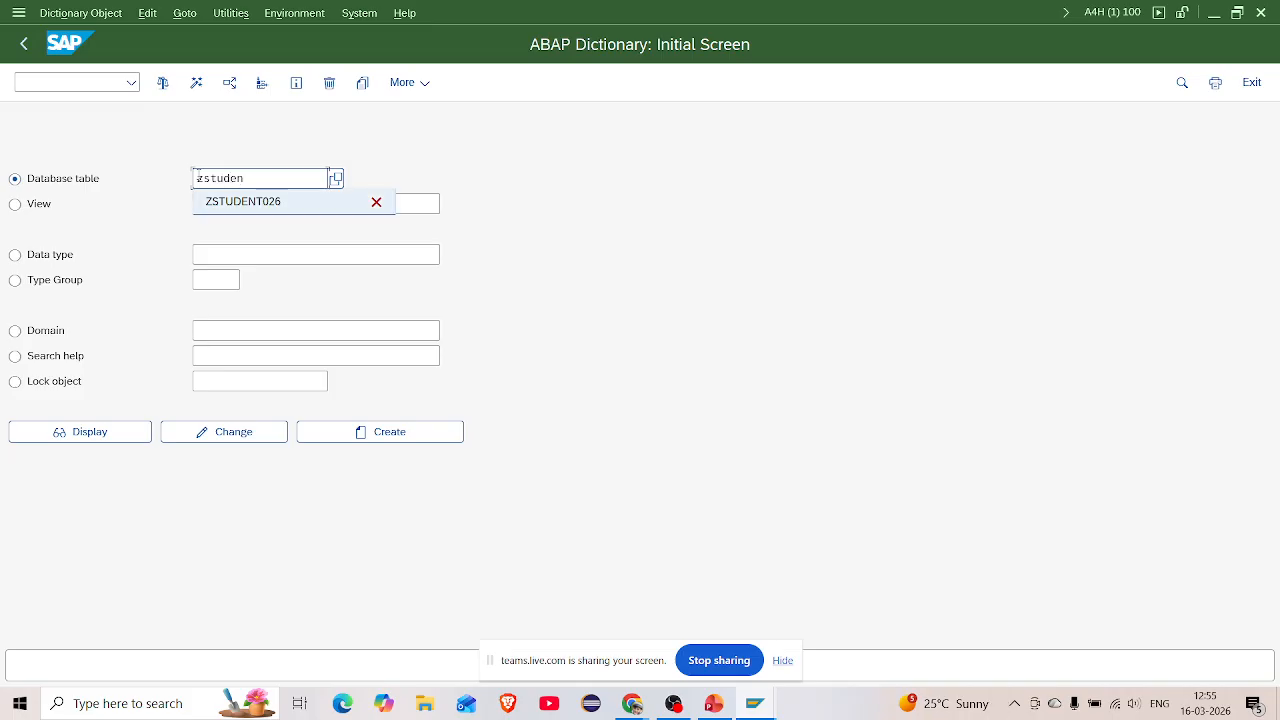
key("Return")
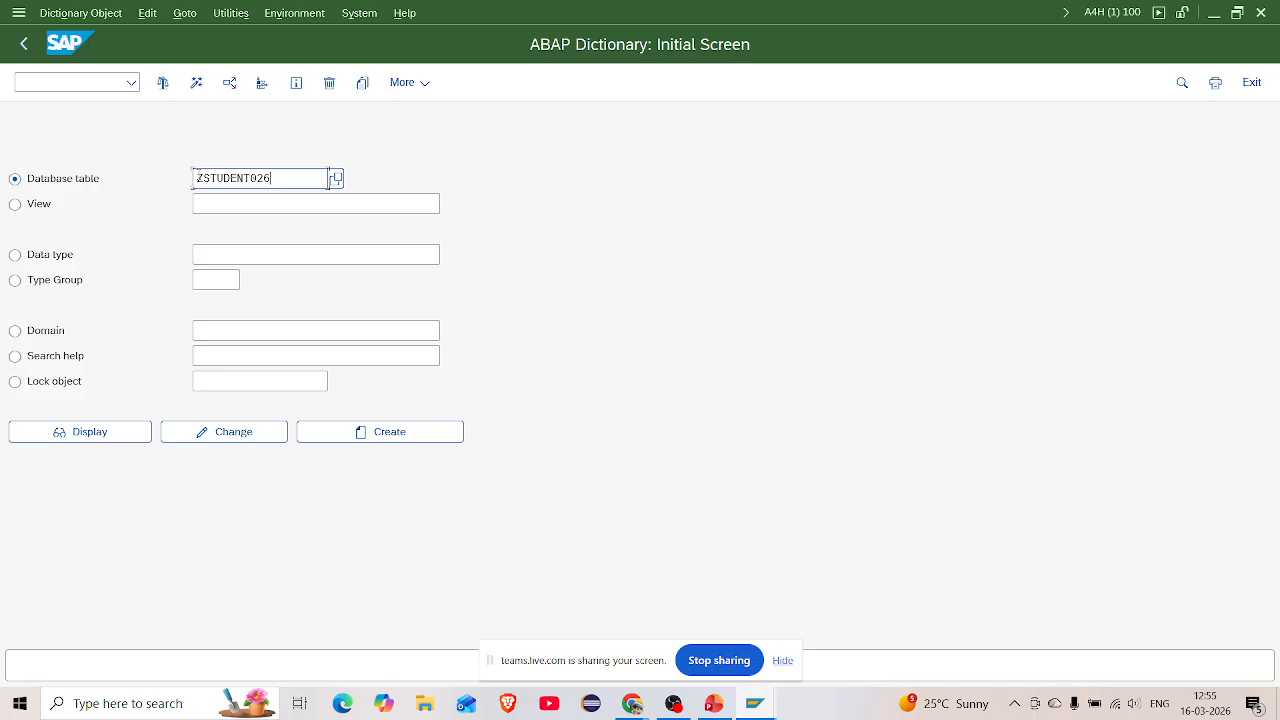
key("BackSpace")
type("7")
Start creating table ZSTUDENT027 with short description 'student table' and list the delivery classes
left_click(382, 432)
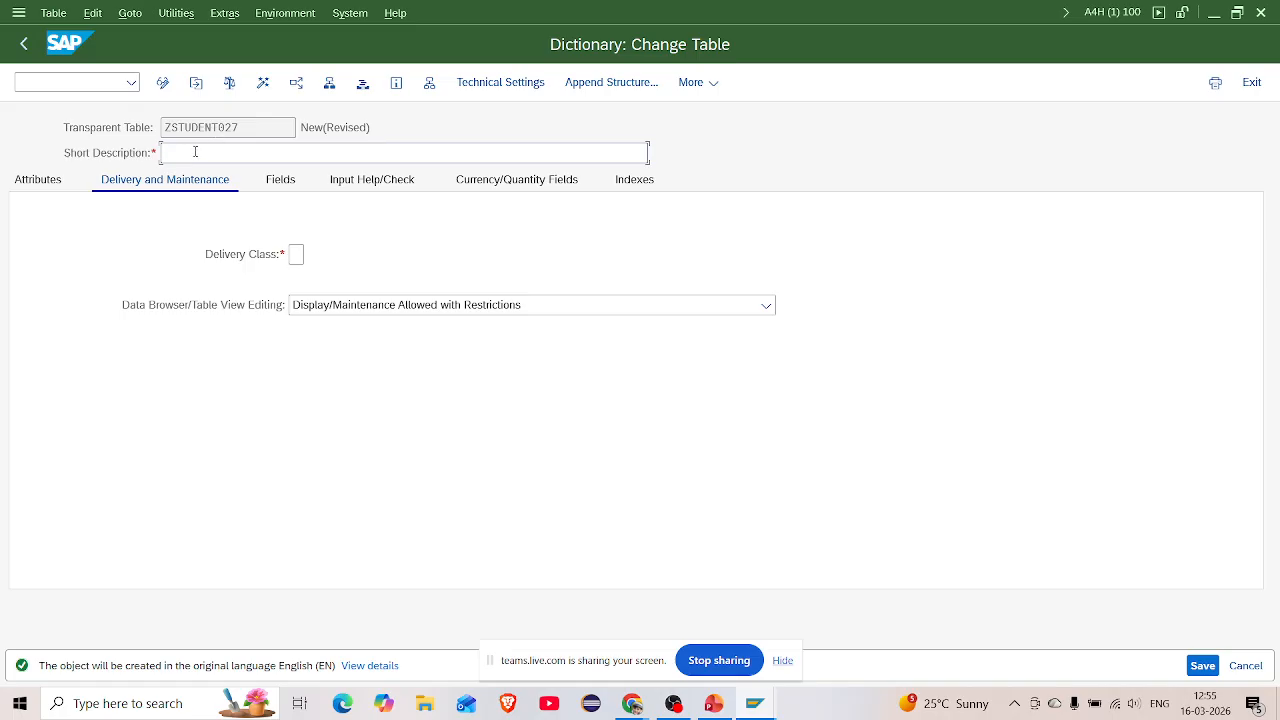
type("student table")
left_click(298, 254)
left_click(311, 255)
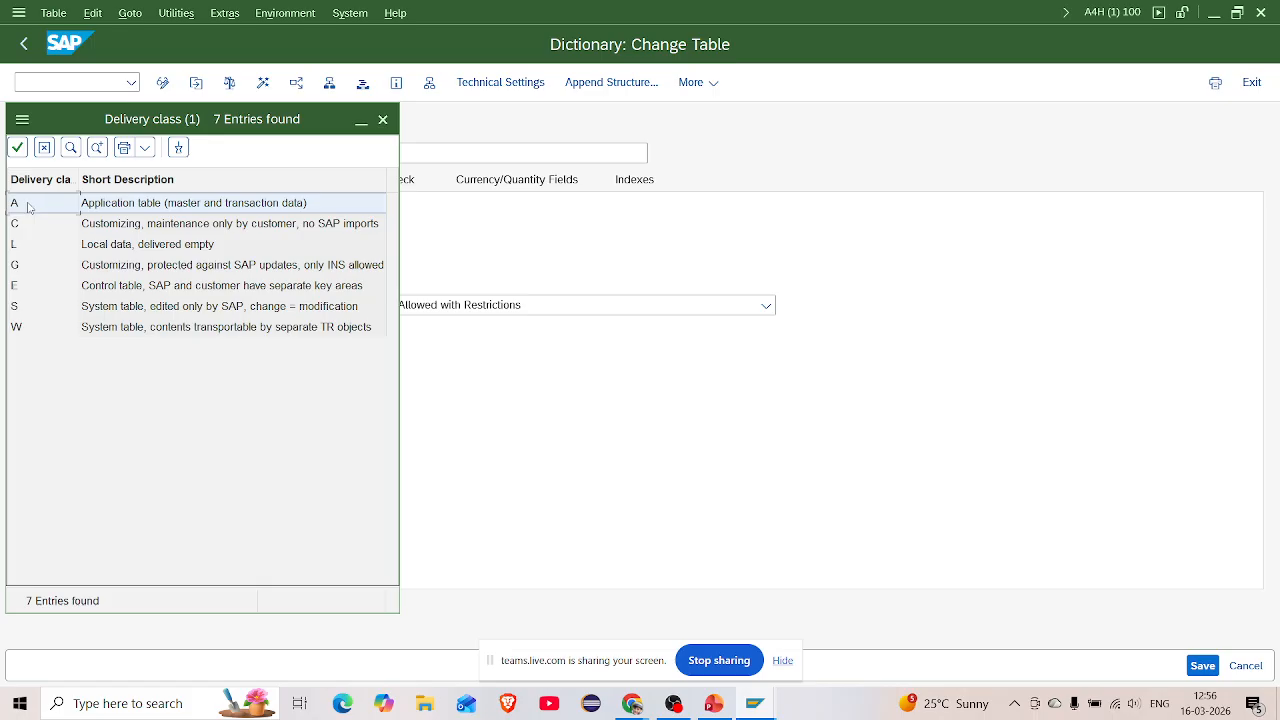
Set delivery class A and Display/Maintenance Allowed for Data Browser editing
left_click(18, 149)
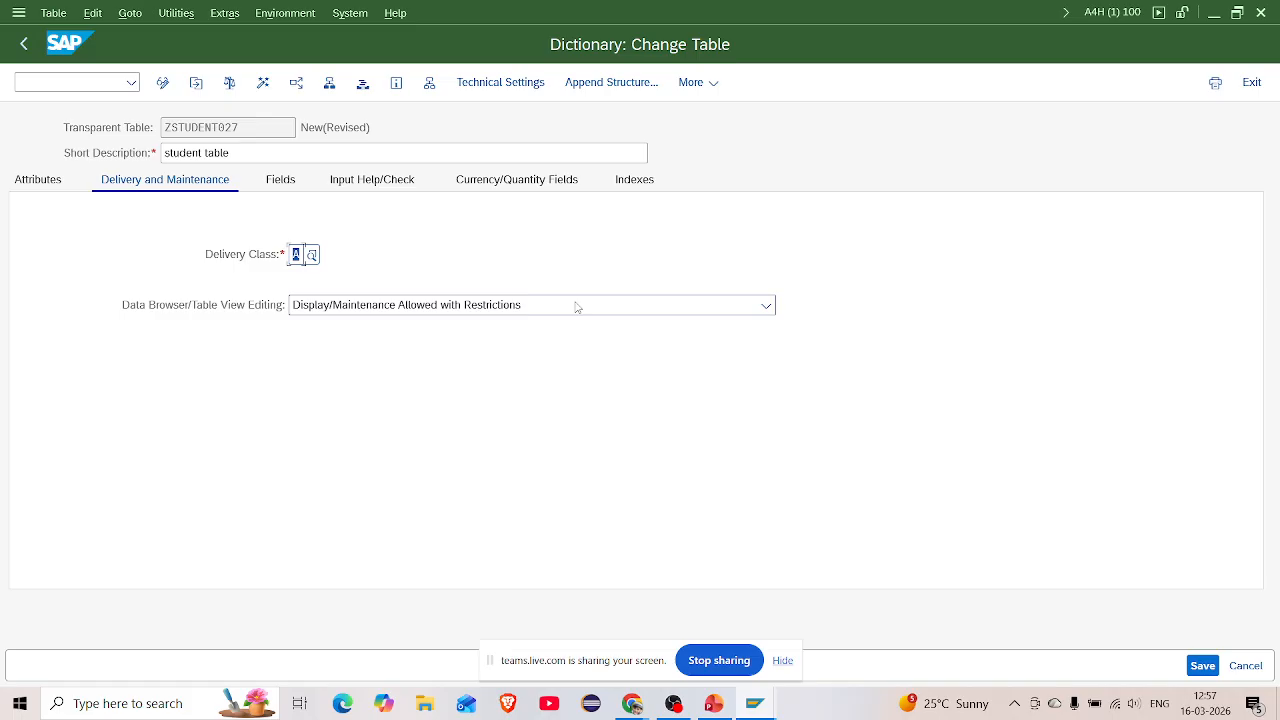
left_click(576, 307)
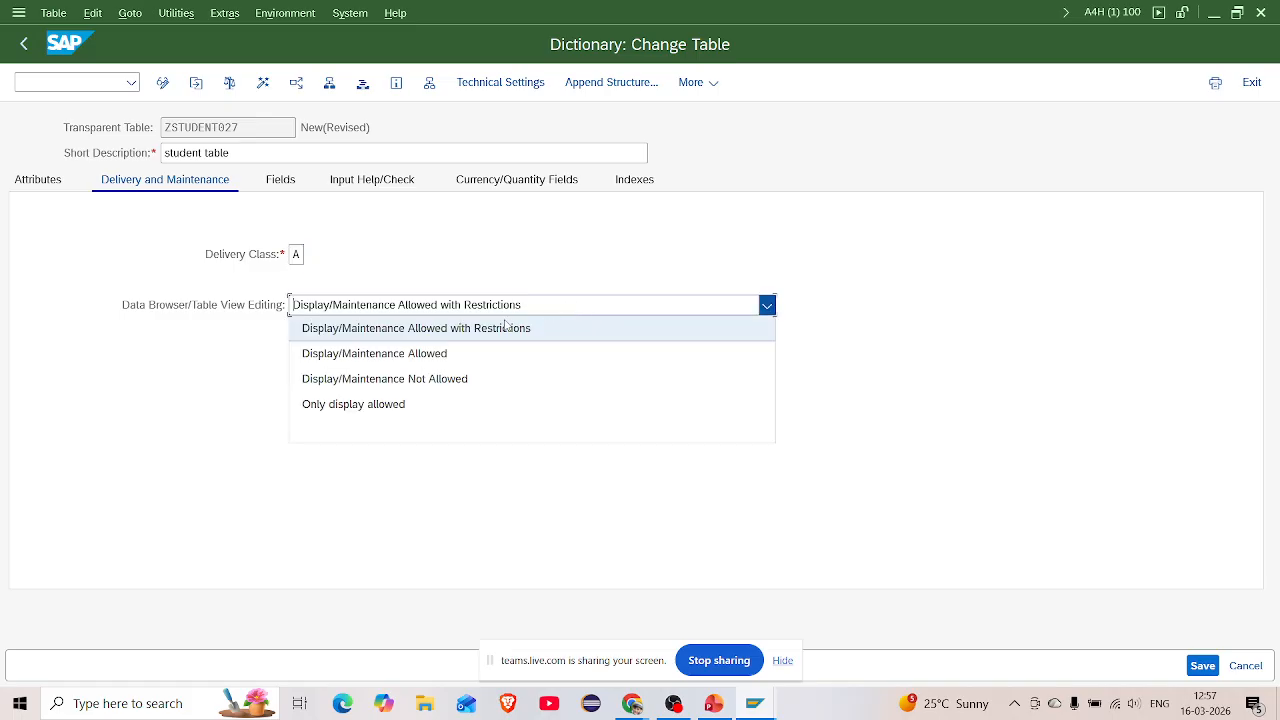
left_click(411, 355)
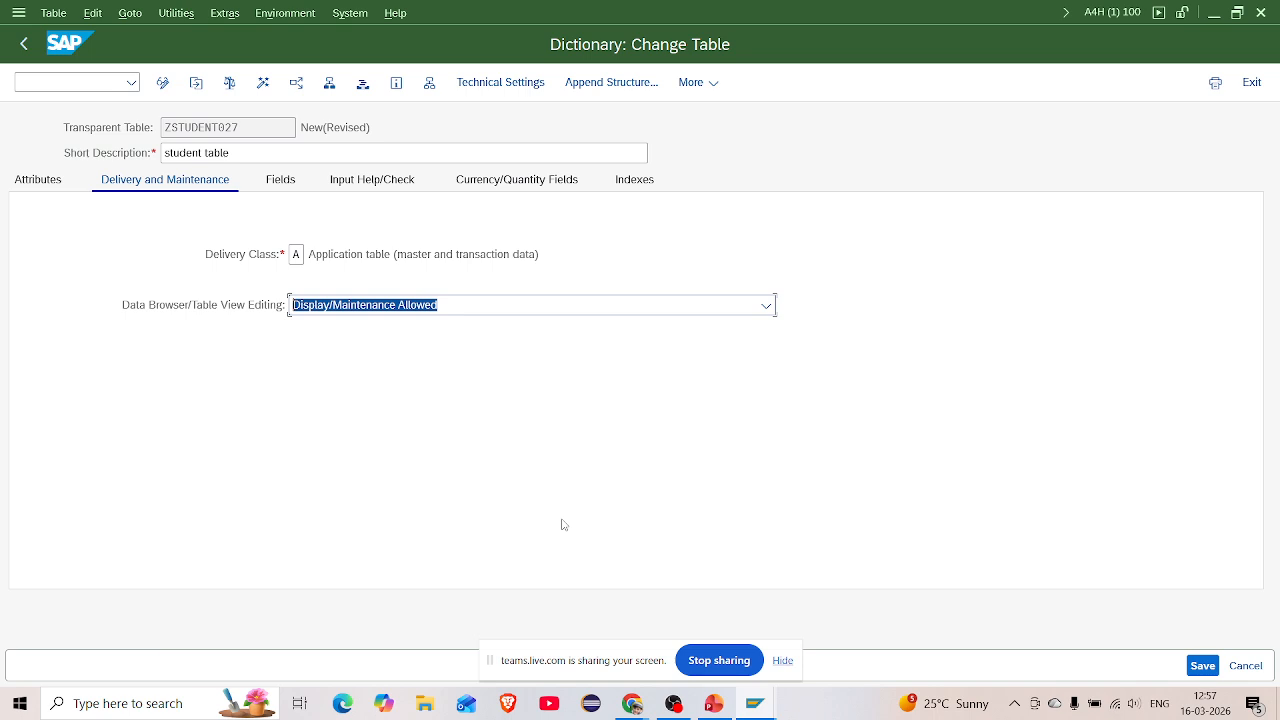
Save table ZSTUDENT027 as a local object
key("ctrl+s")
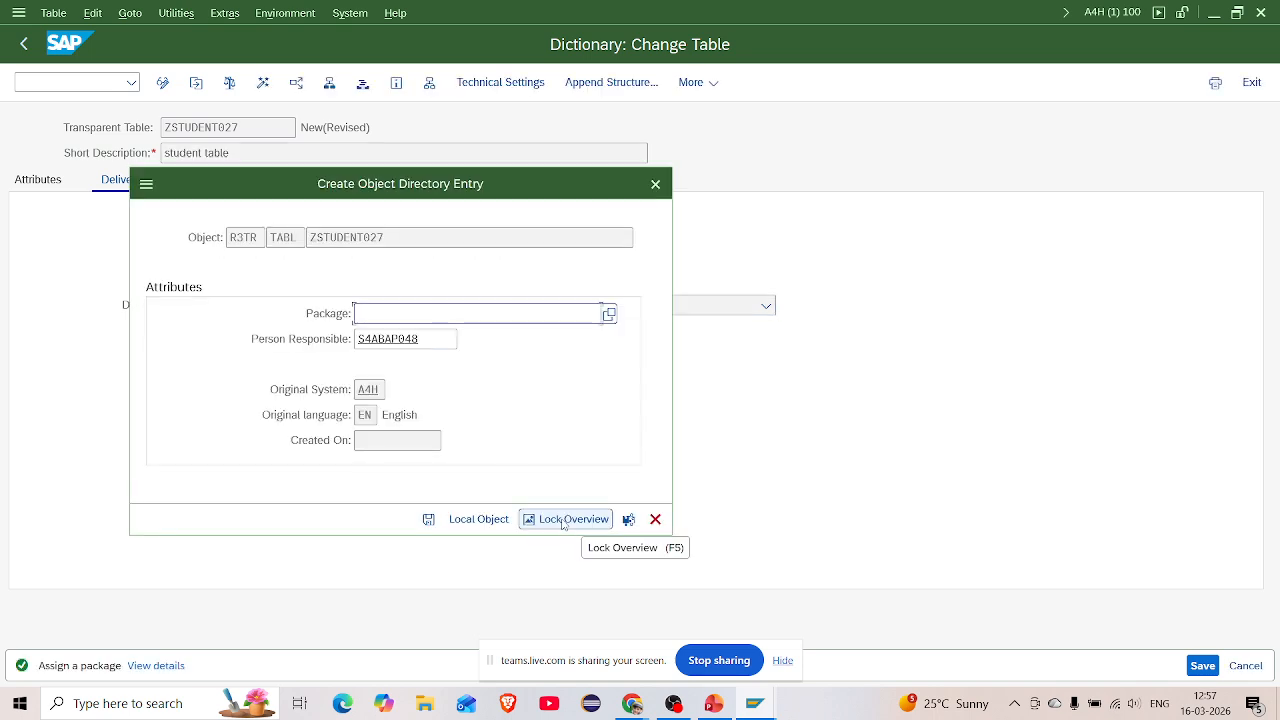
left_click(477, 522)
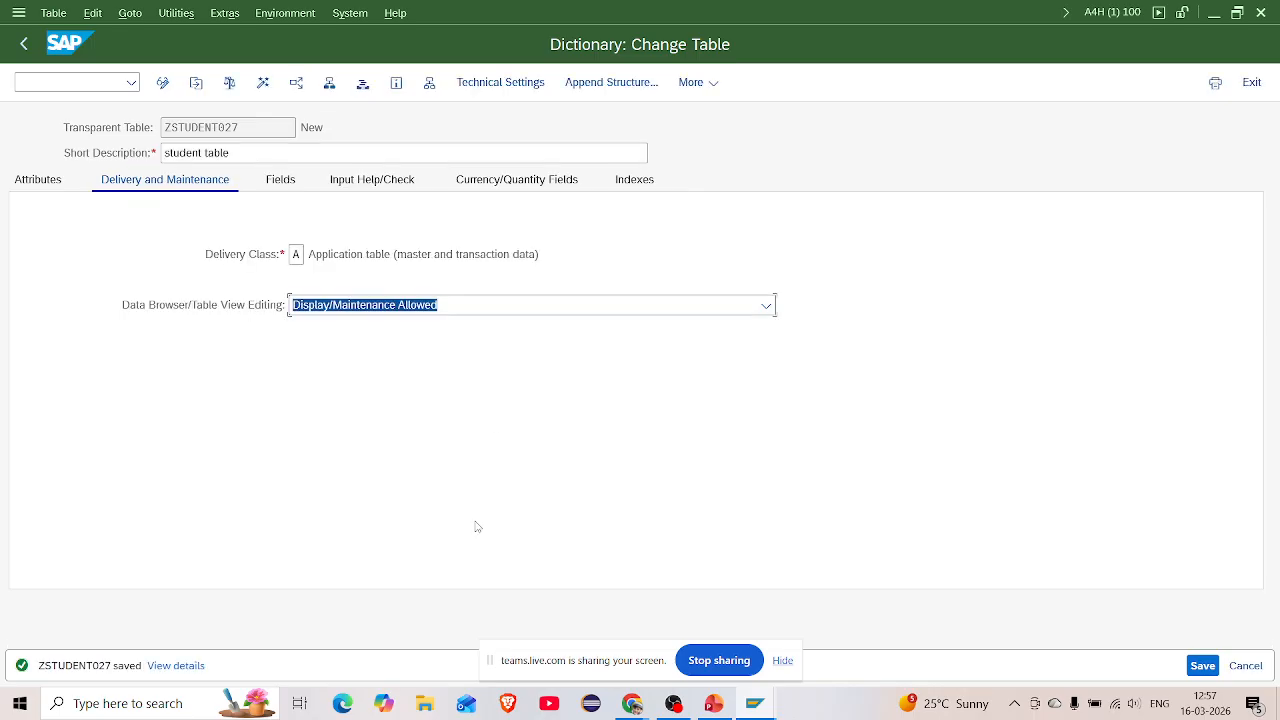
left_click(281, 182)
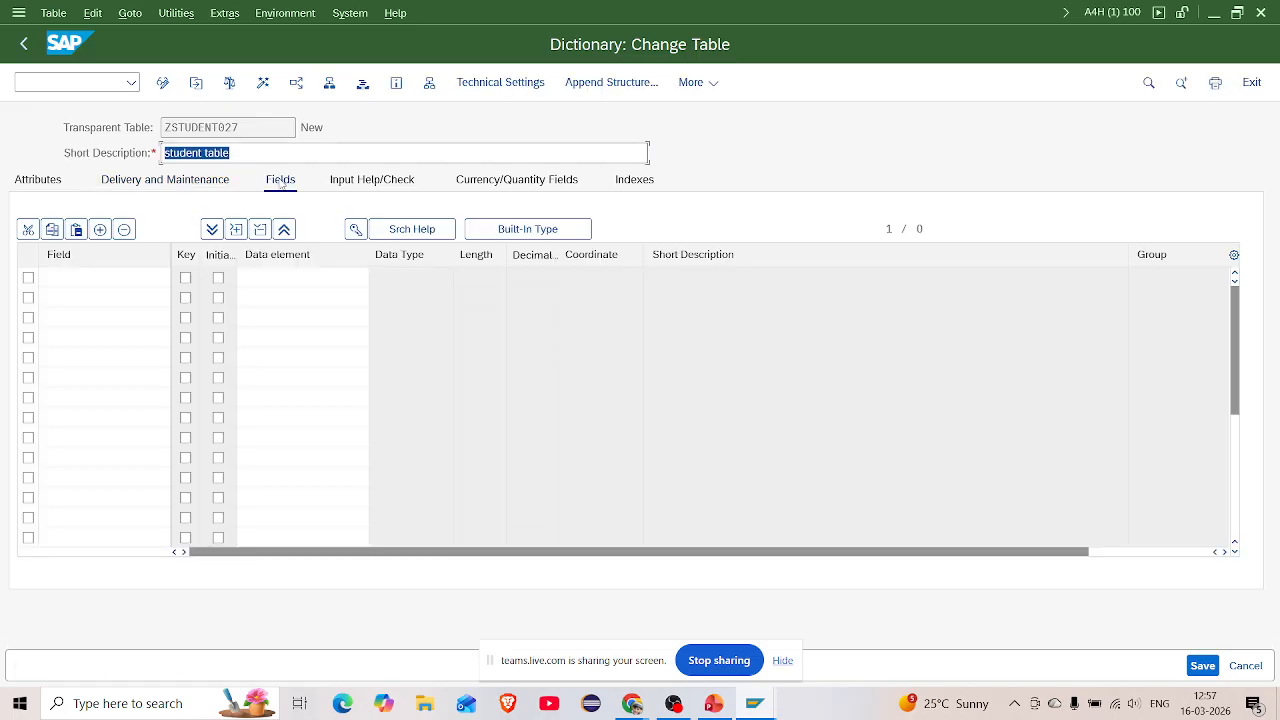
Add key field MANDT with initial values and data element MANDT (CLNT, length 3, Client)
left_click(55, 277)
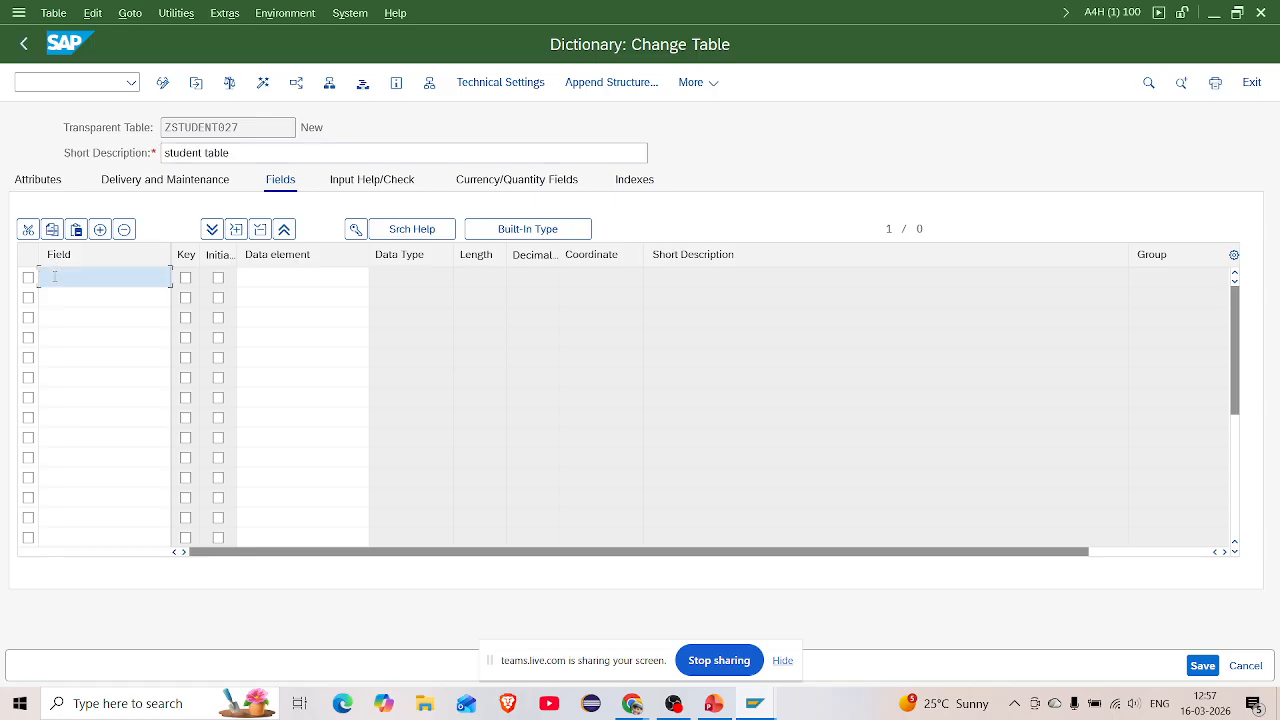
type("mandt")
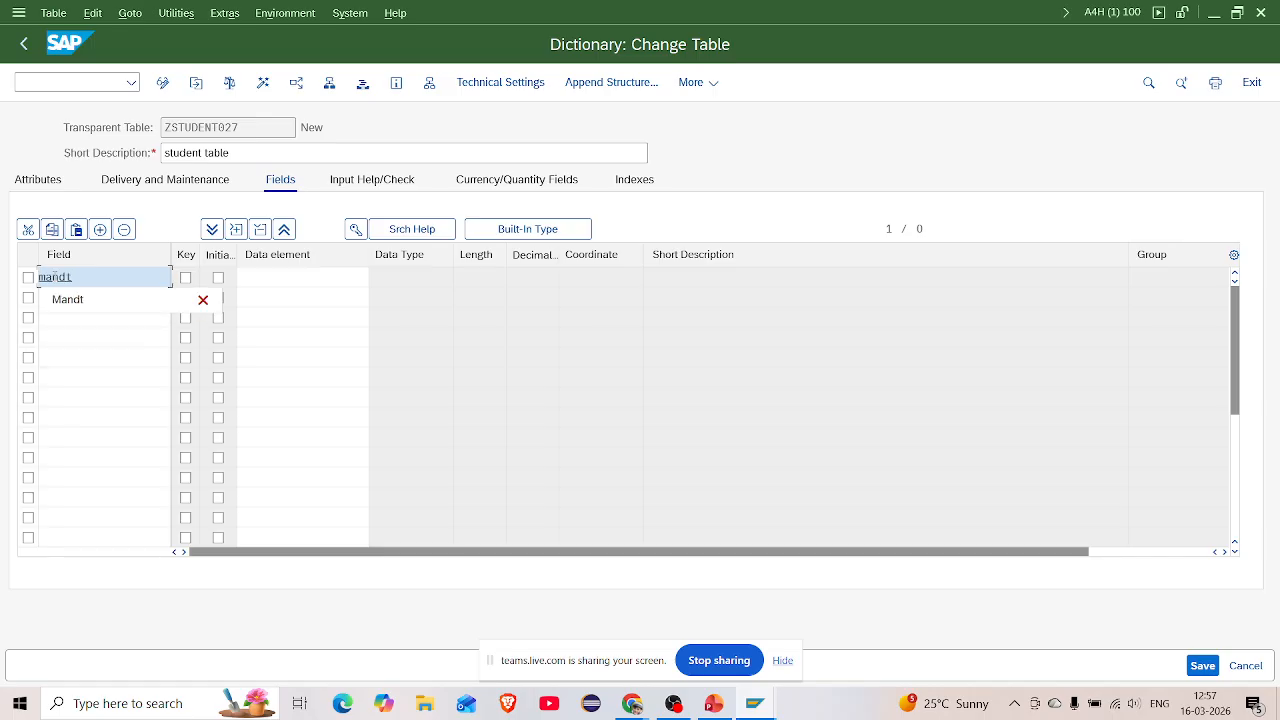
left_click(66, 300)
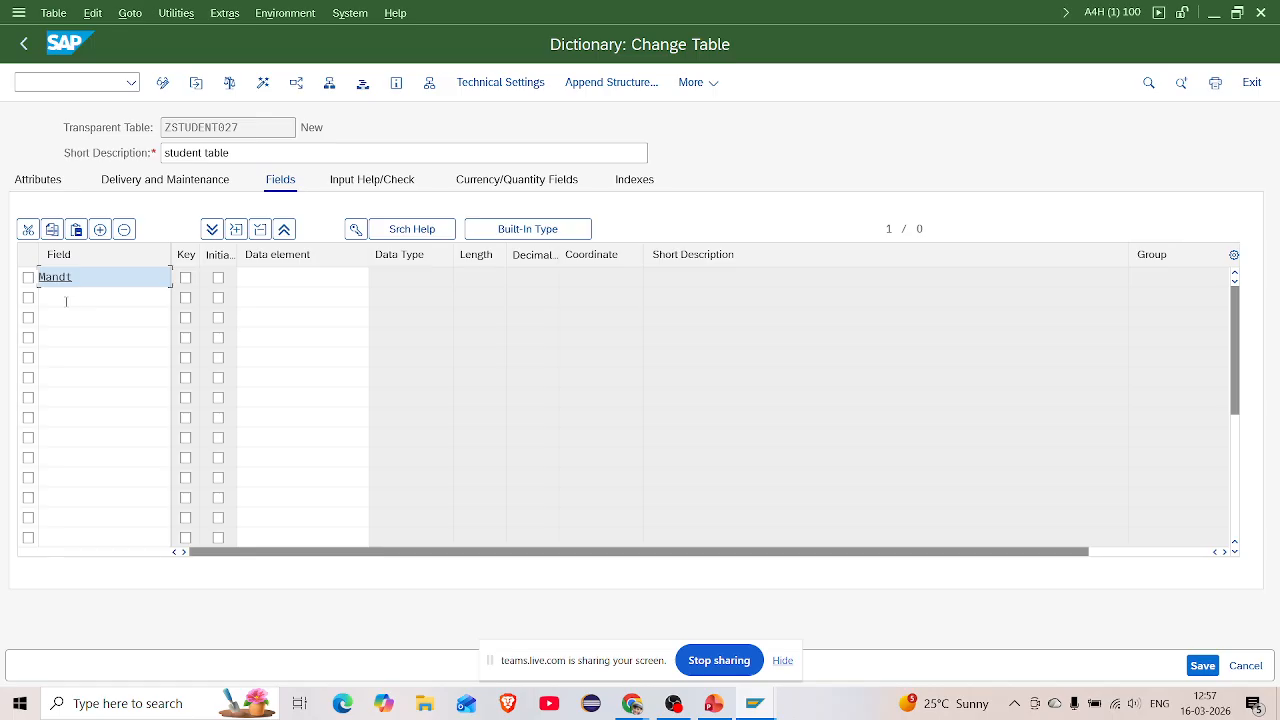
left_click(185, 277)
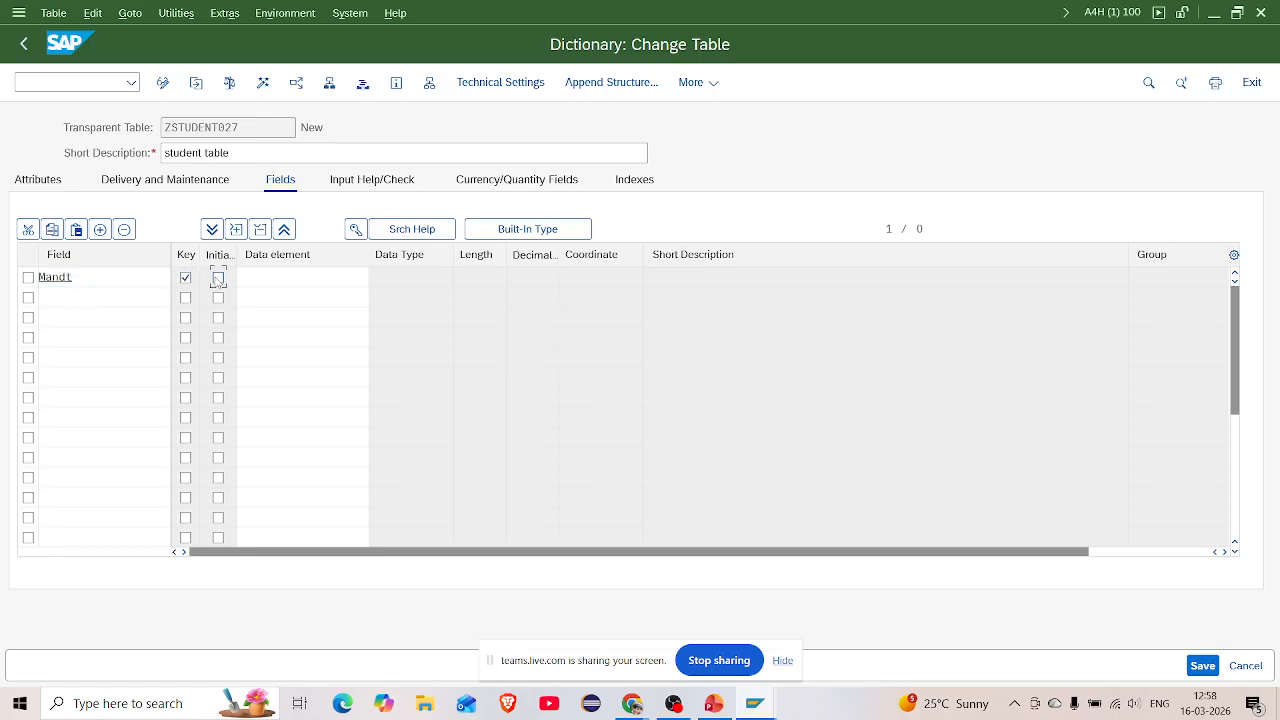
left_click(218, 279)
left_click(260, 281)
type("mandt")
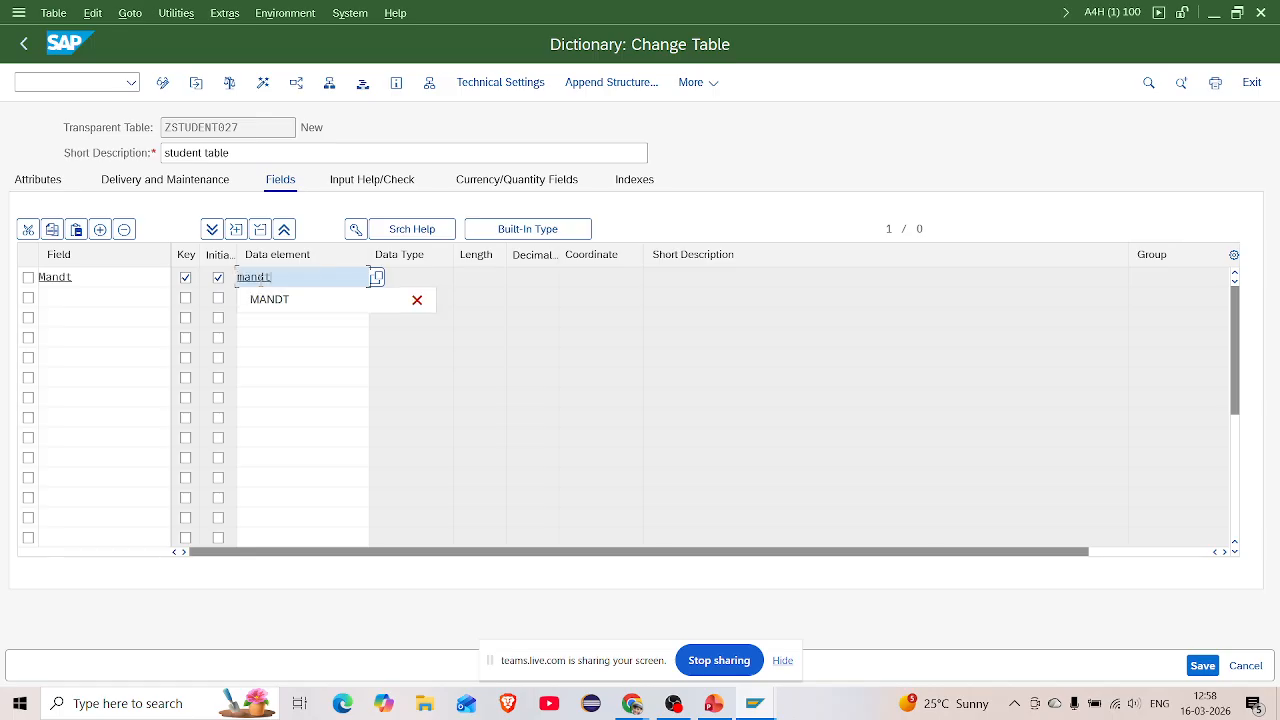
key("Return")
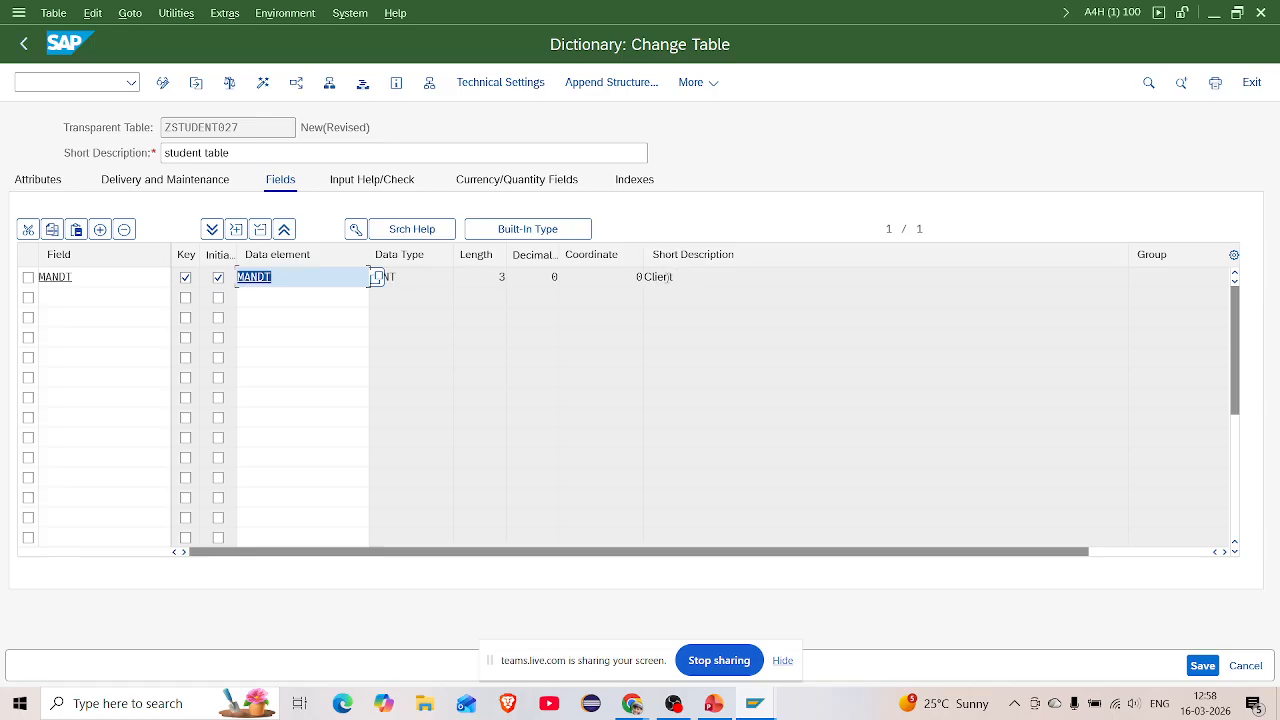
double_click(668, 277)
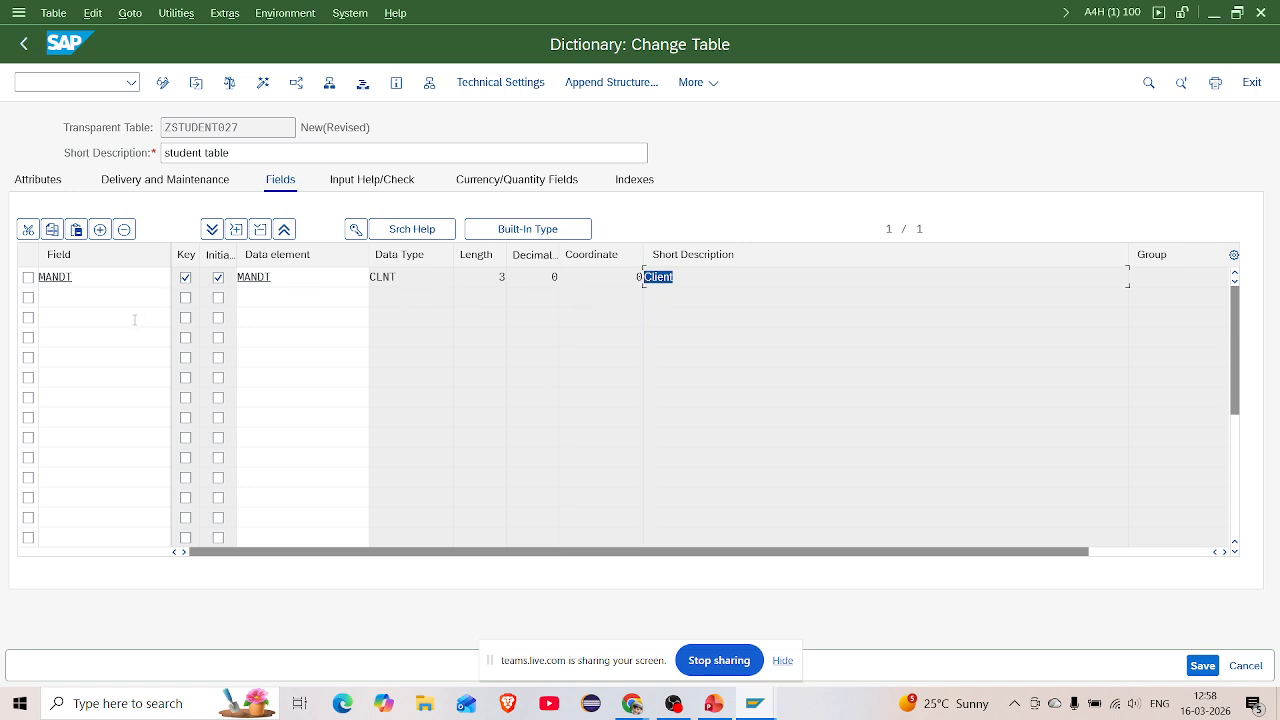
left_click(83, 303)
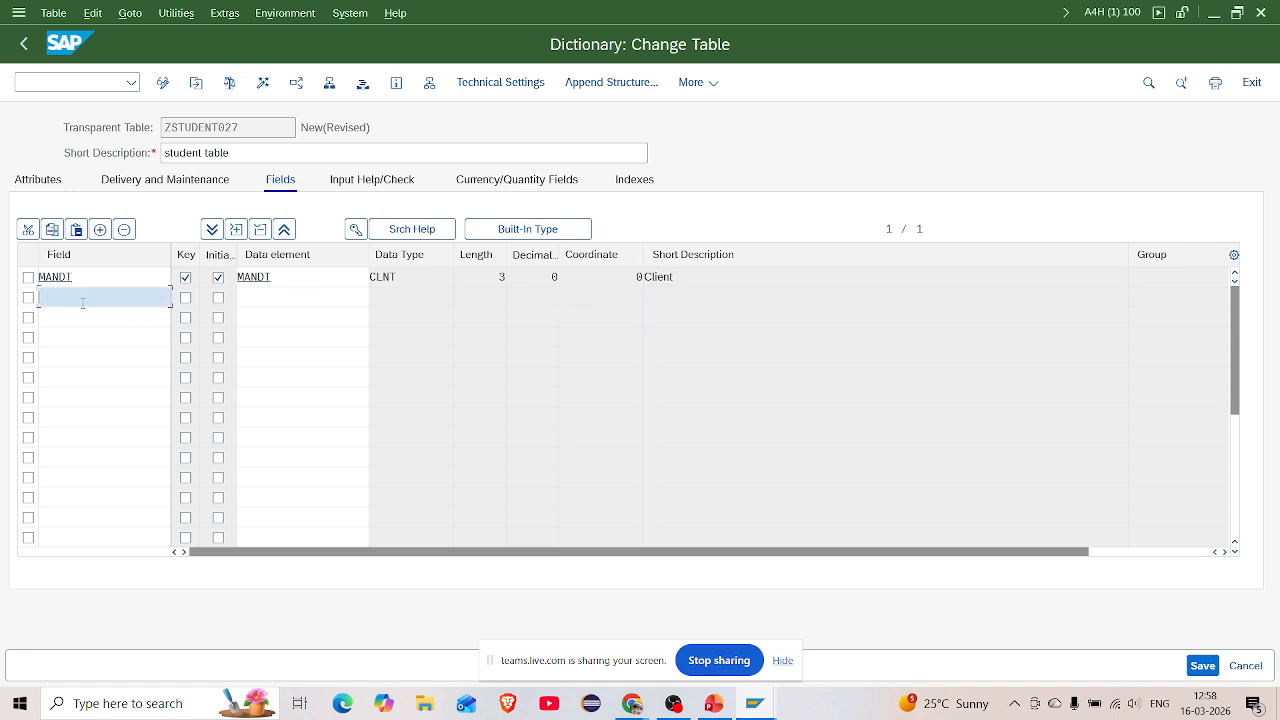
Add key field STUDENTID with initial values and data element ZSTUDENT027, then navigate to that element
type("st")
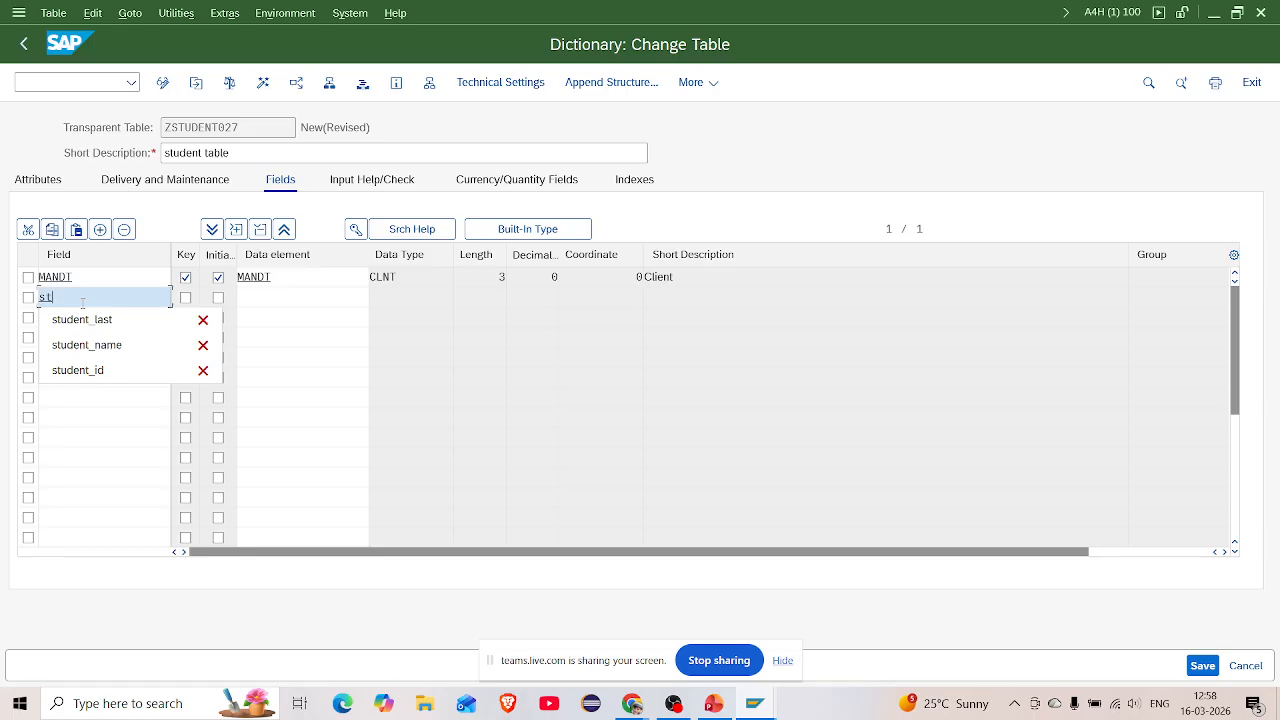
type("udentid")
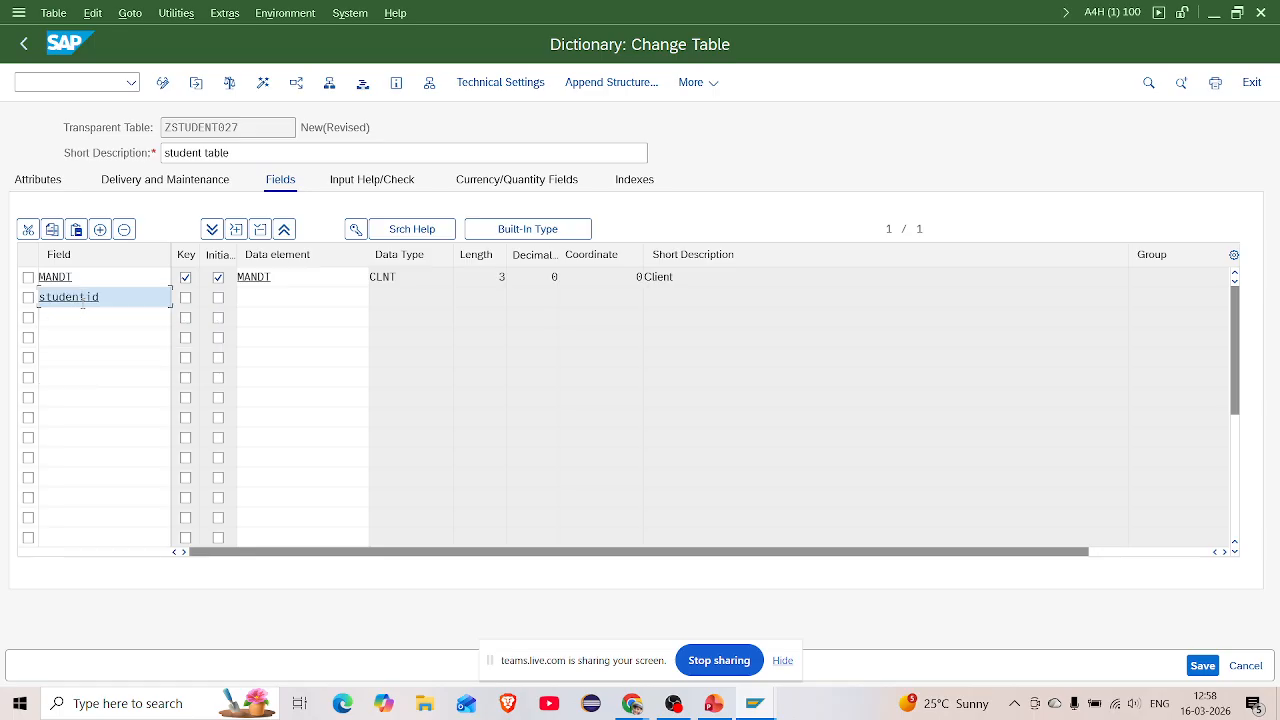
left_click(185, 298)
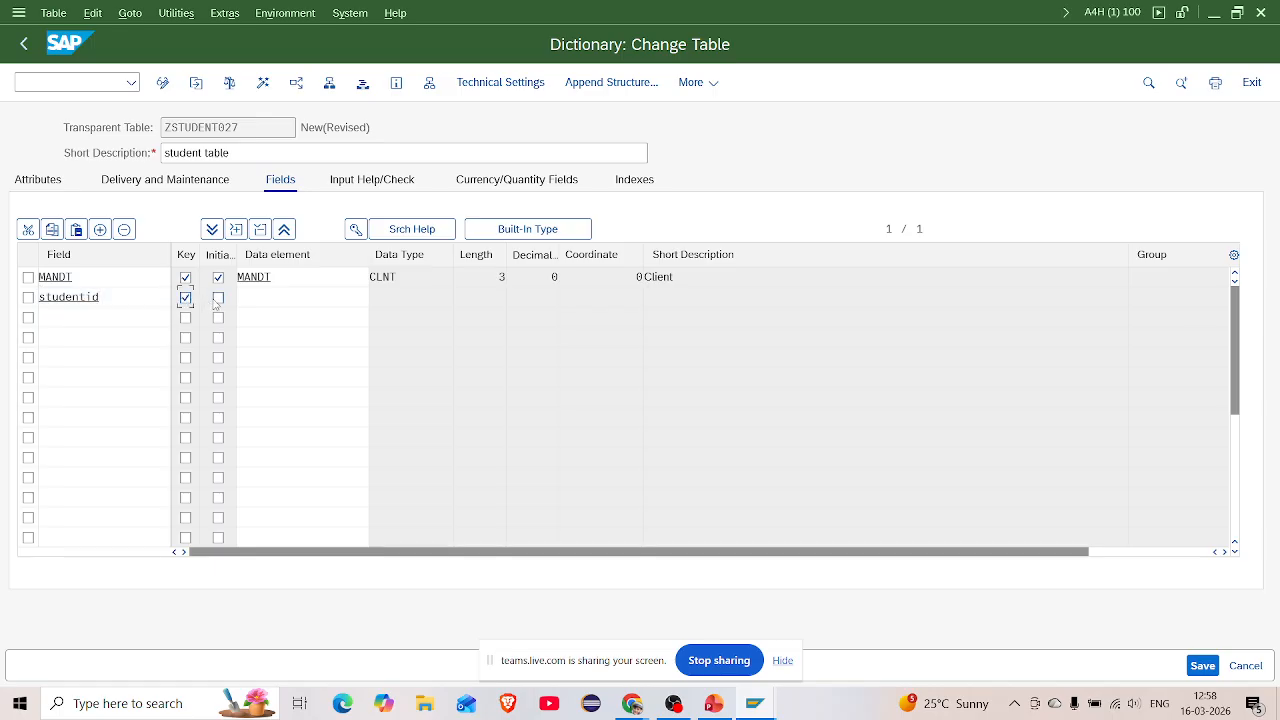
left_click(218, 298)
left_click(246, 299)
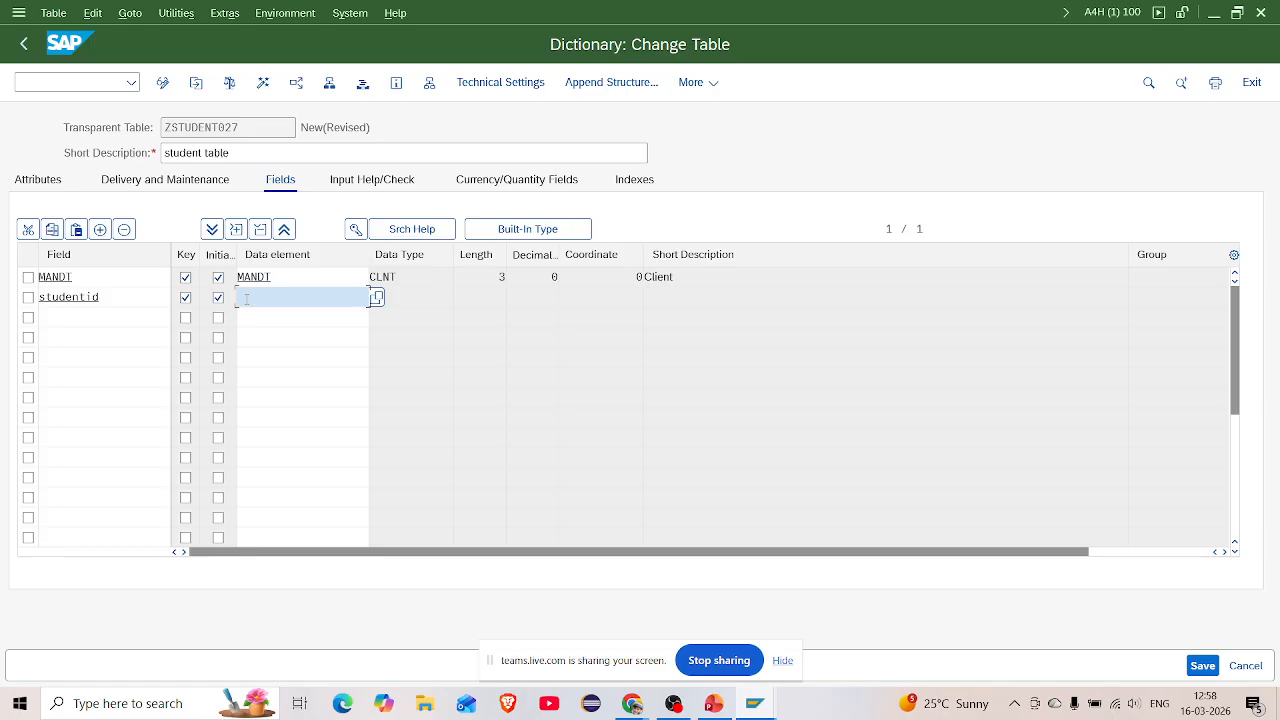
type("z")
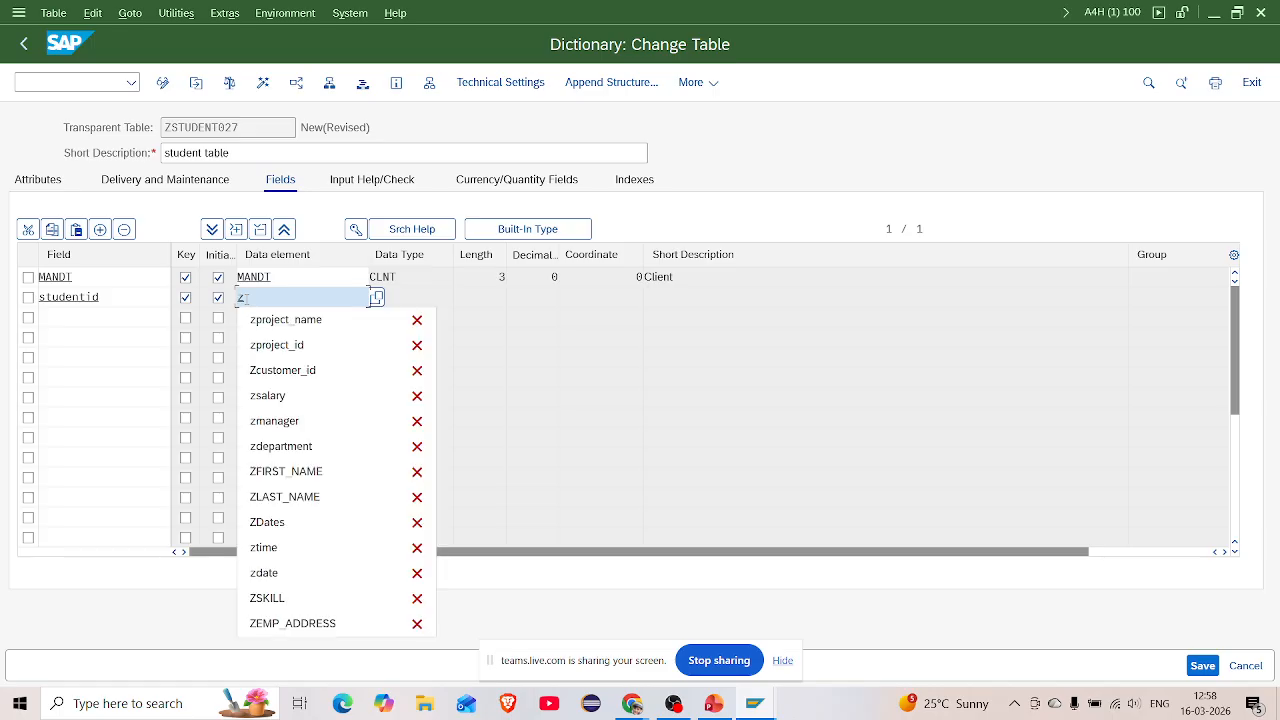
type("st")
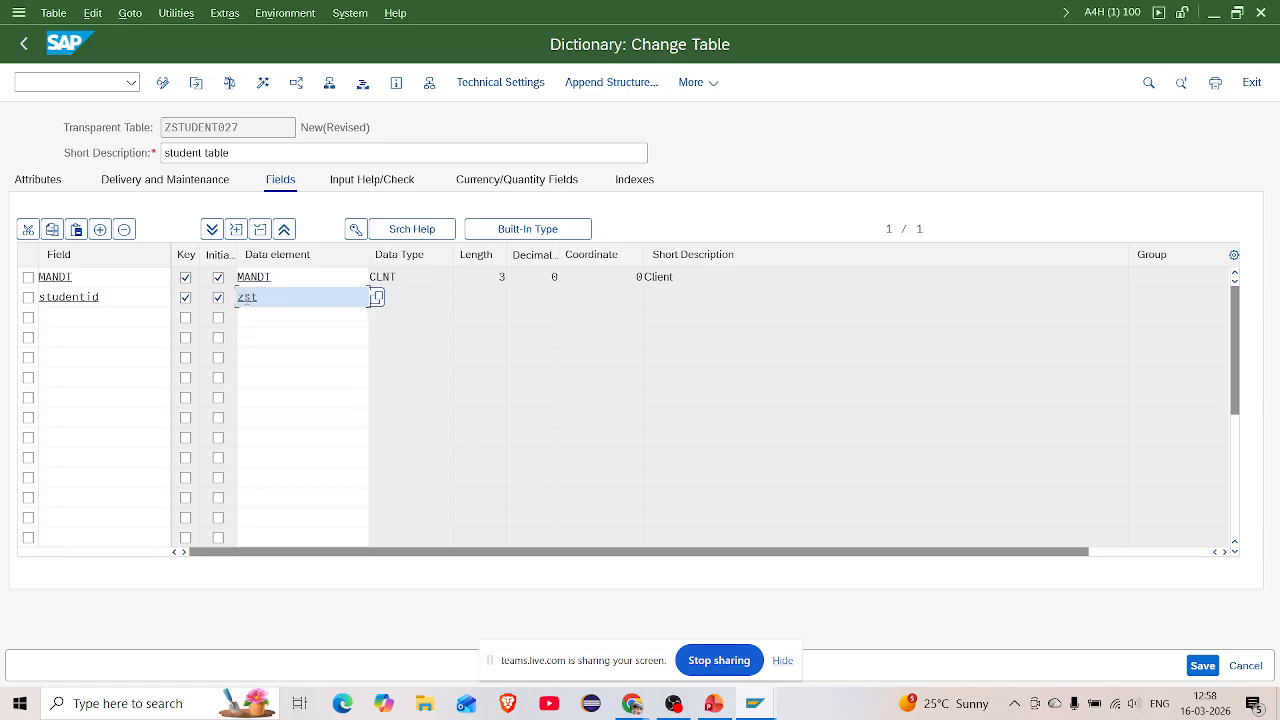
type("udent027")
key("Return")
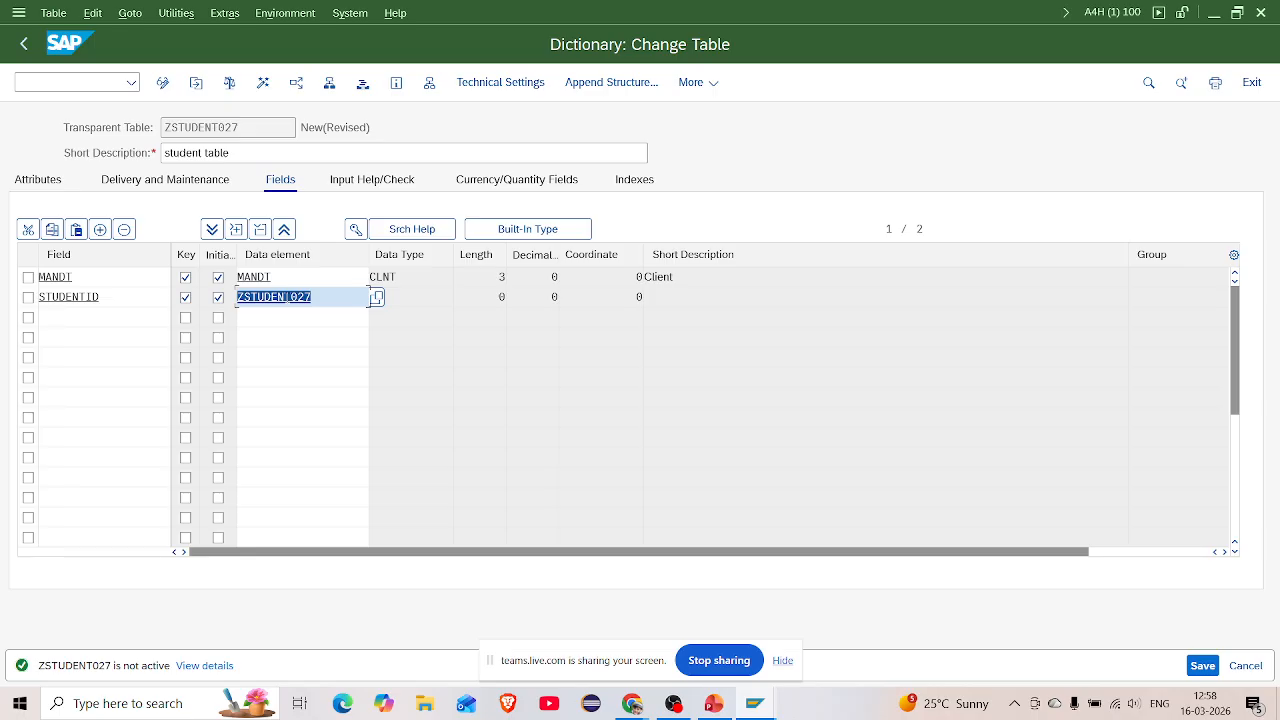
key("F3")
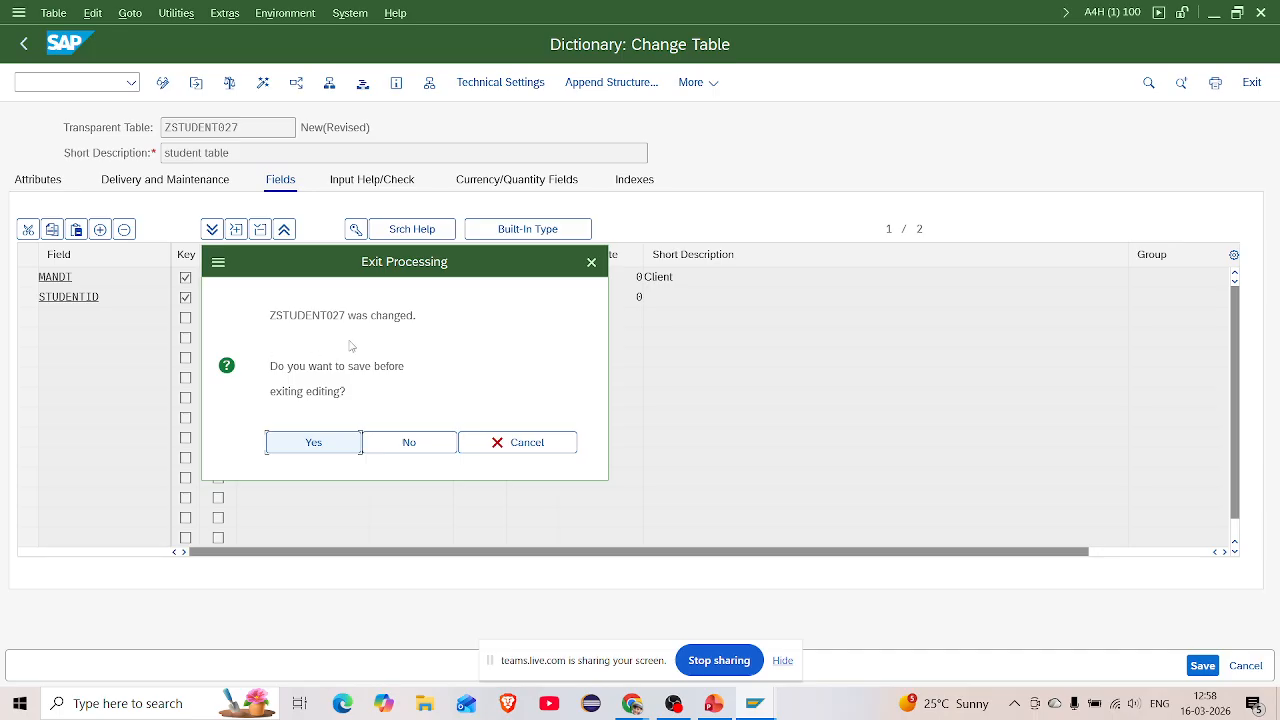
Save the table and repeatedly try to open data element ZSTUDENT027 for creation
left_click(329, 446)
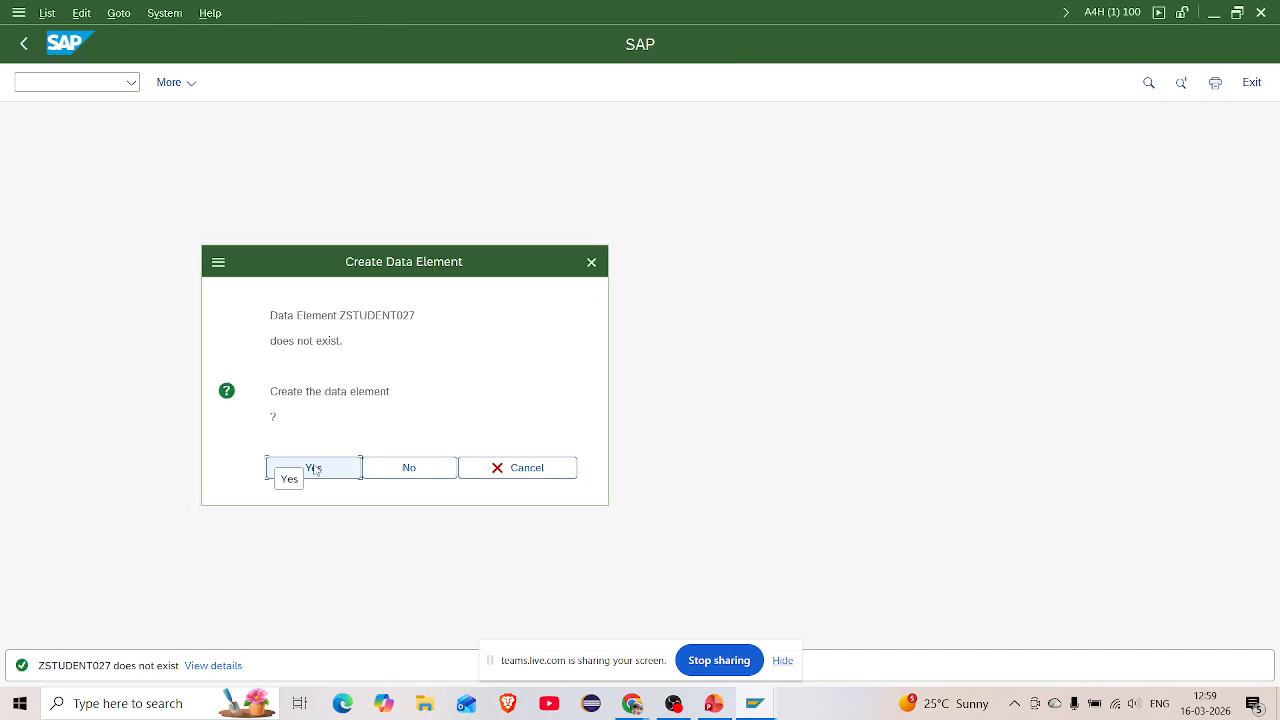
left_click(313, 468)
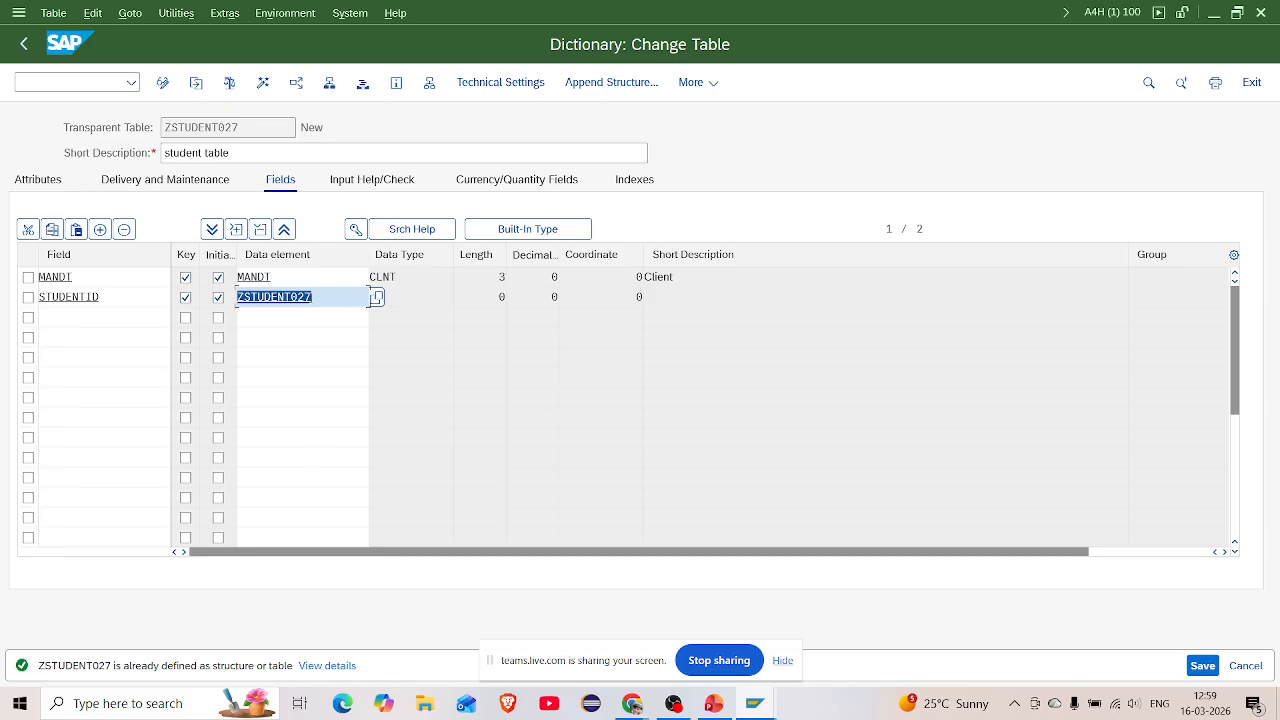
double_click(311, 298)
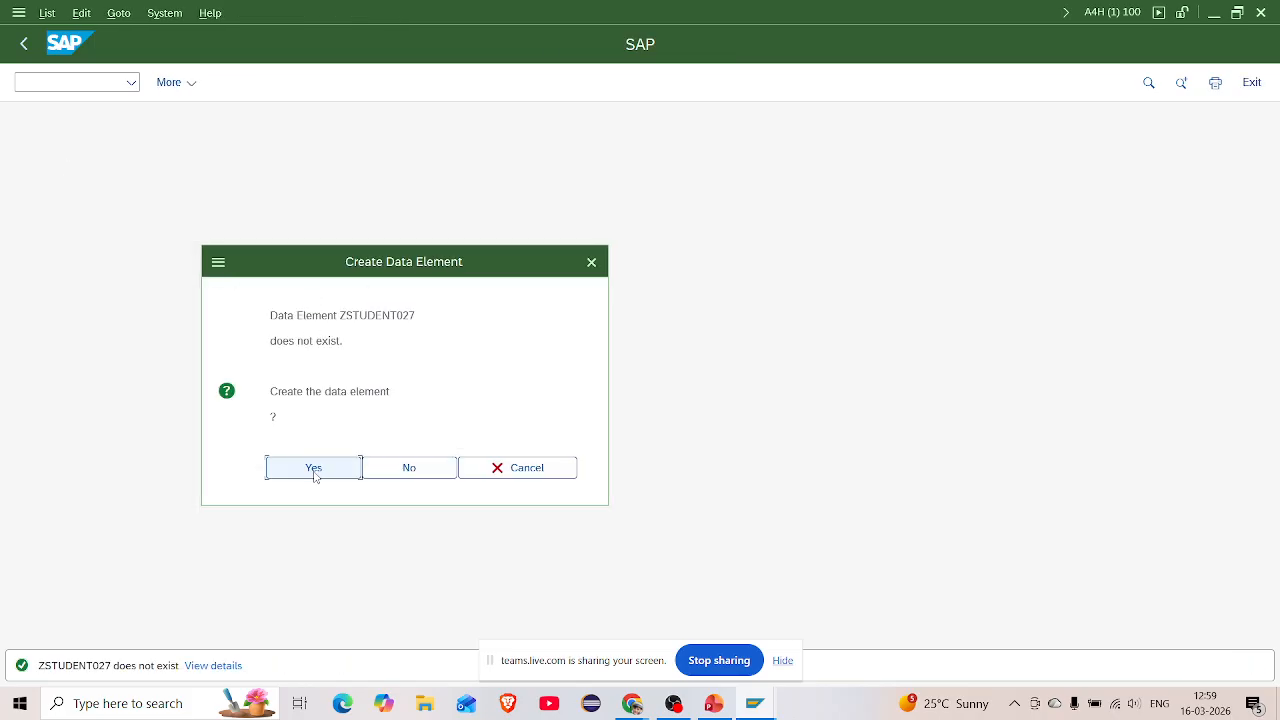
left_click(314, 468)
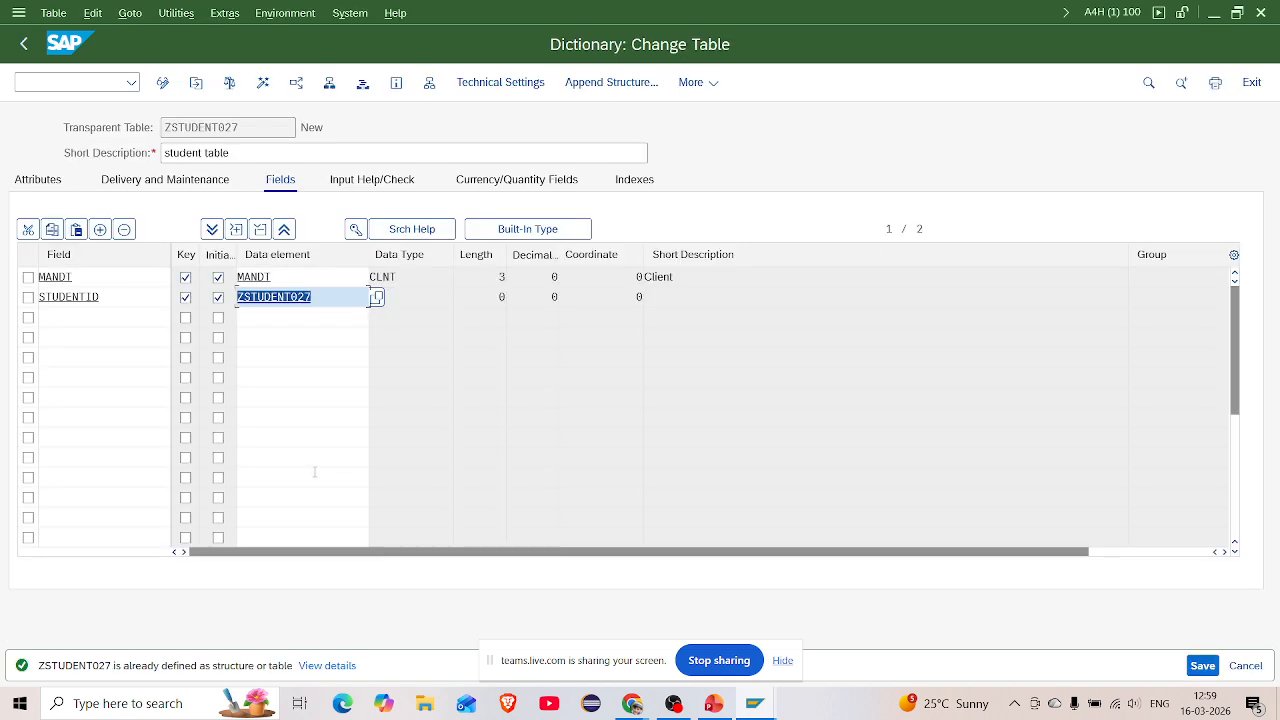
left_click(286, 300)
double_click(286, 300)
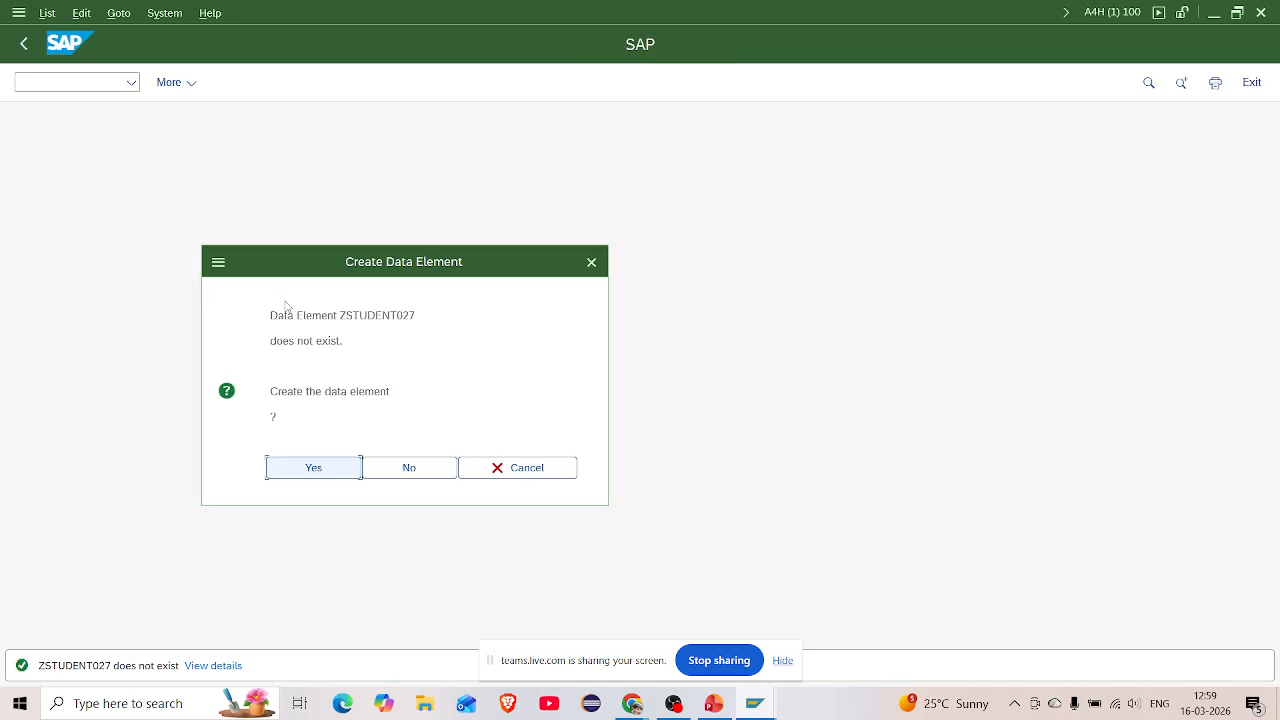
left_click(316, 469)
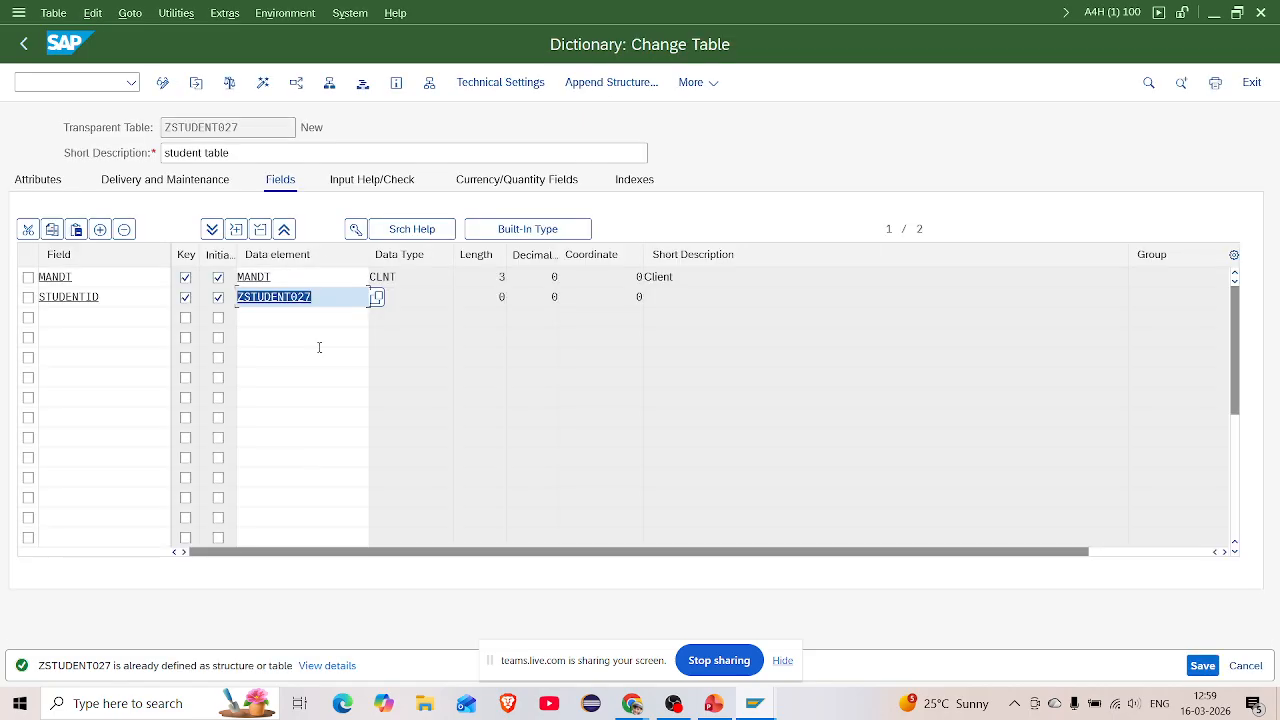
Change STUDENTID's data element to ZSTUDENT01, navigate to it, and save the table
left_click(320, 297)
key("BackSpace")
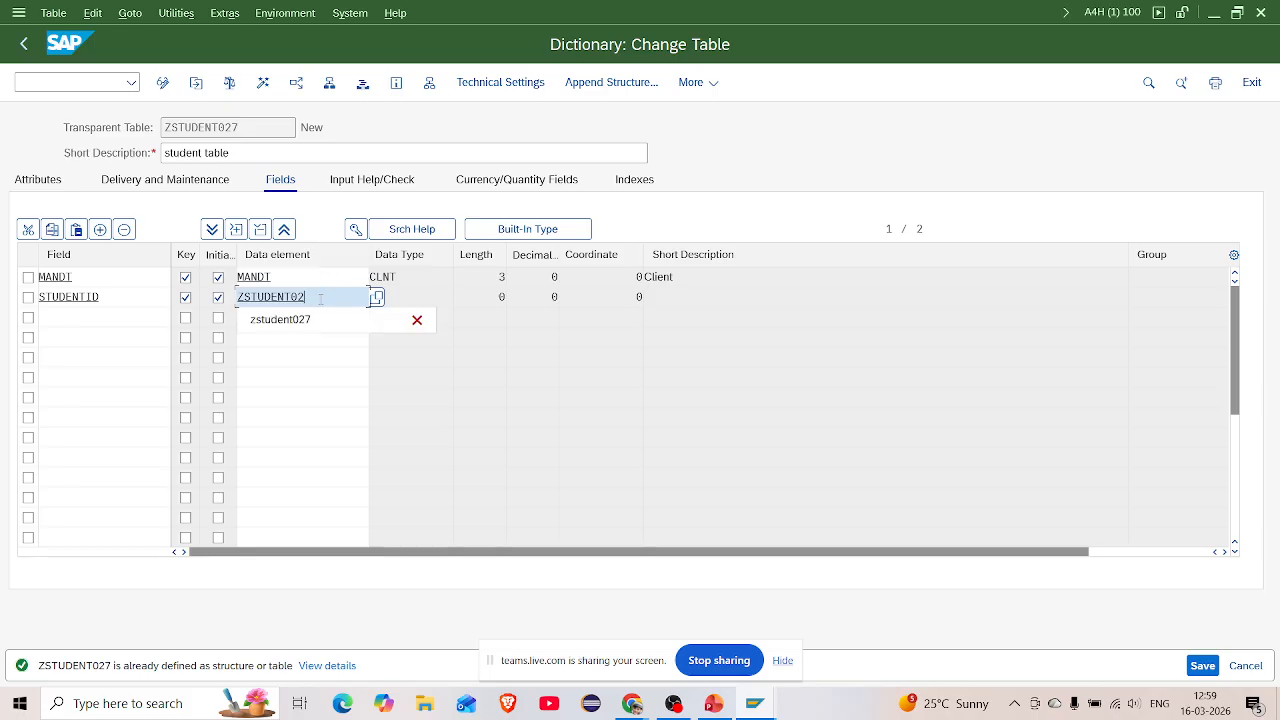
key("BackSpace")
type("1")
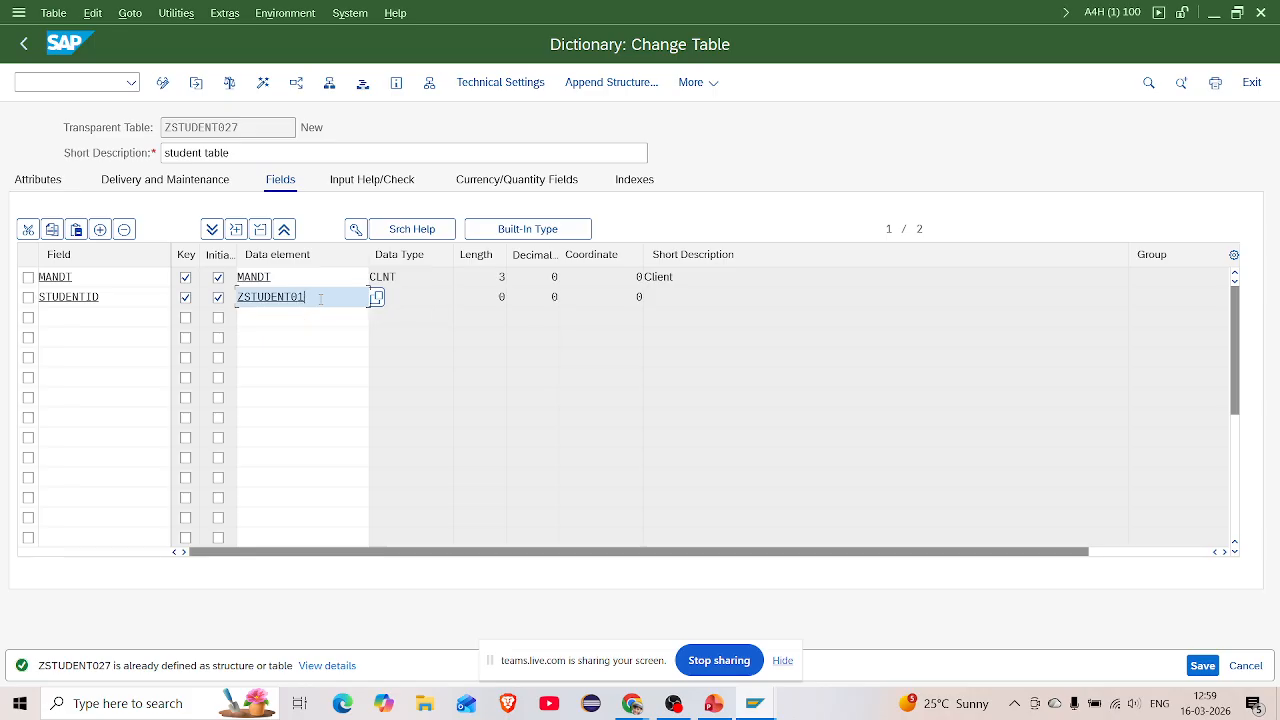
key("Return")
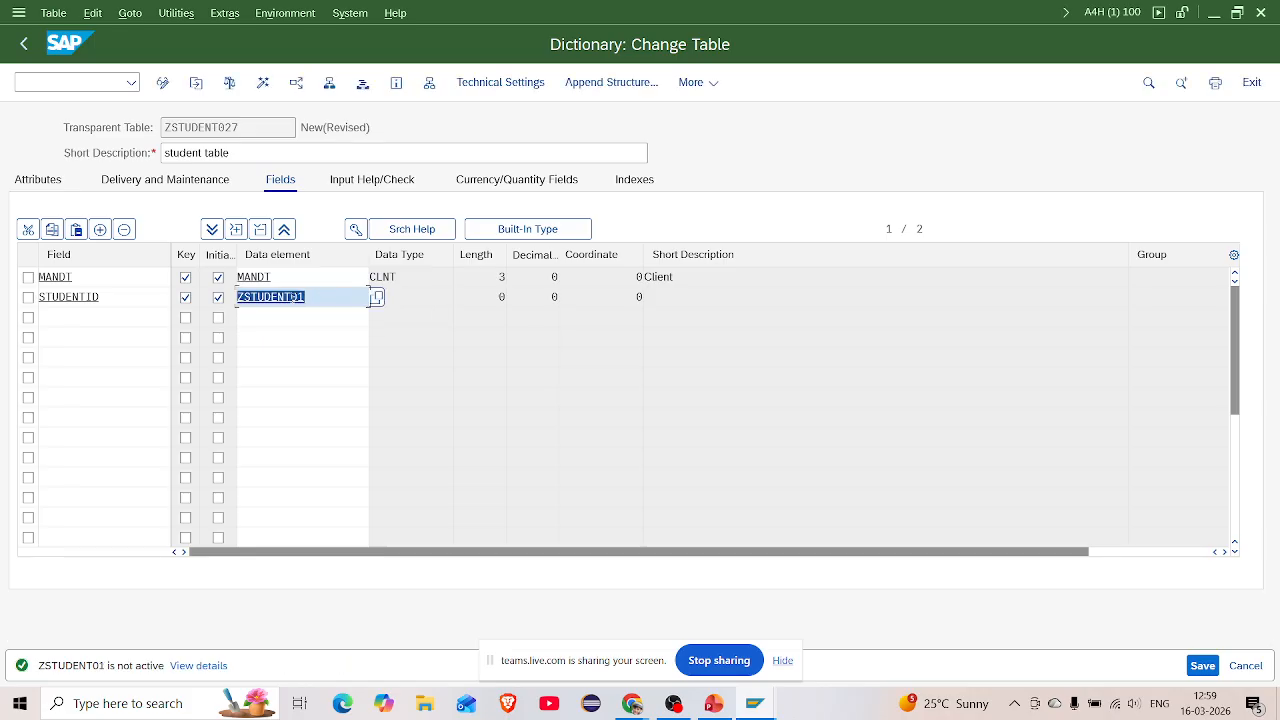
double_click(293, 297)
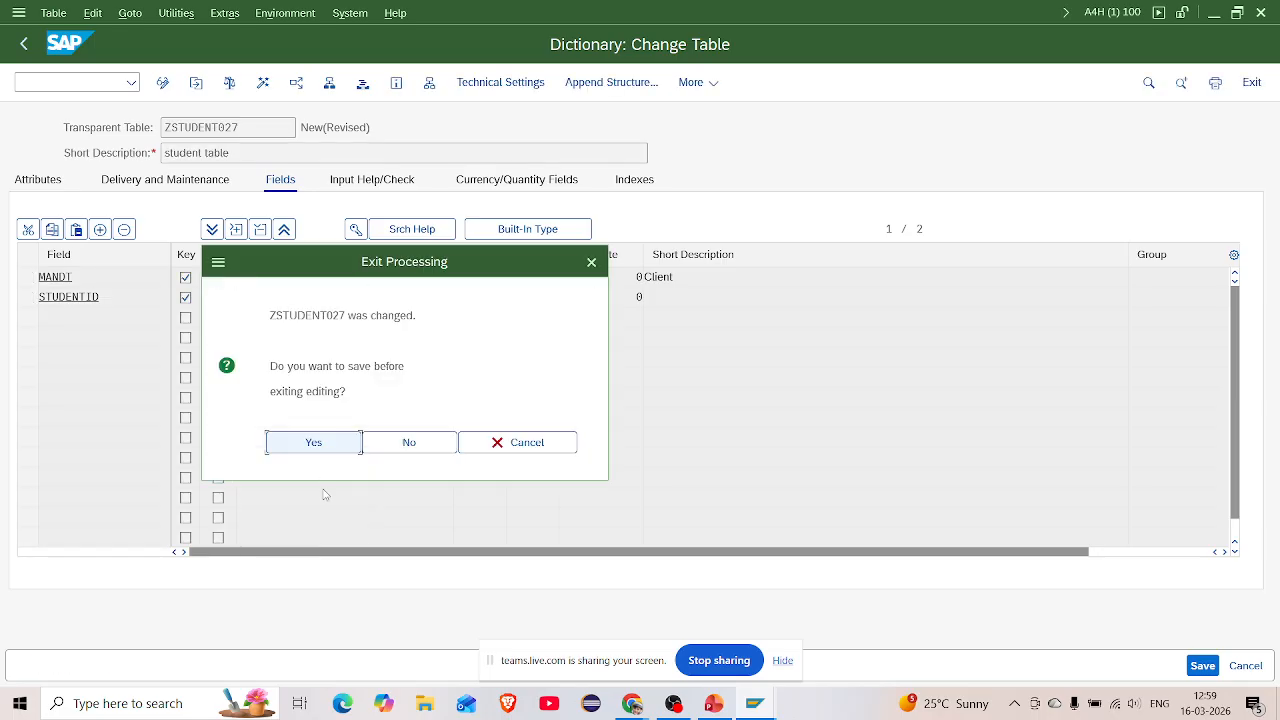
left_click(319, 444)
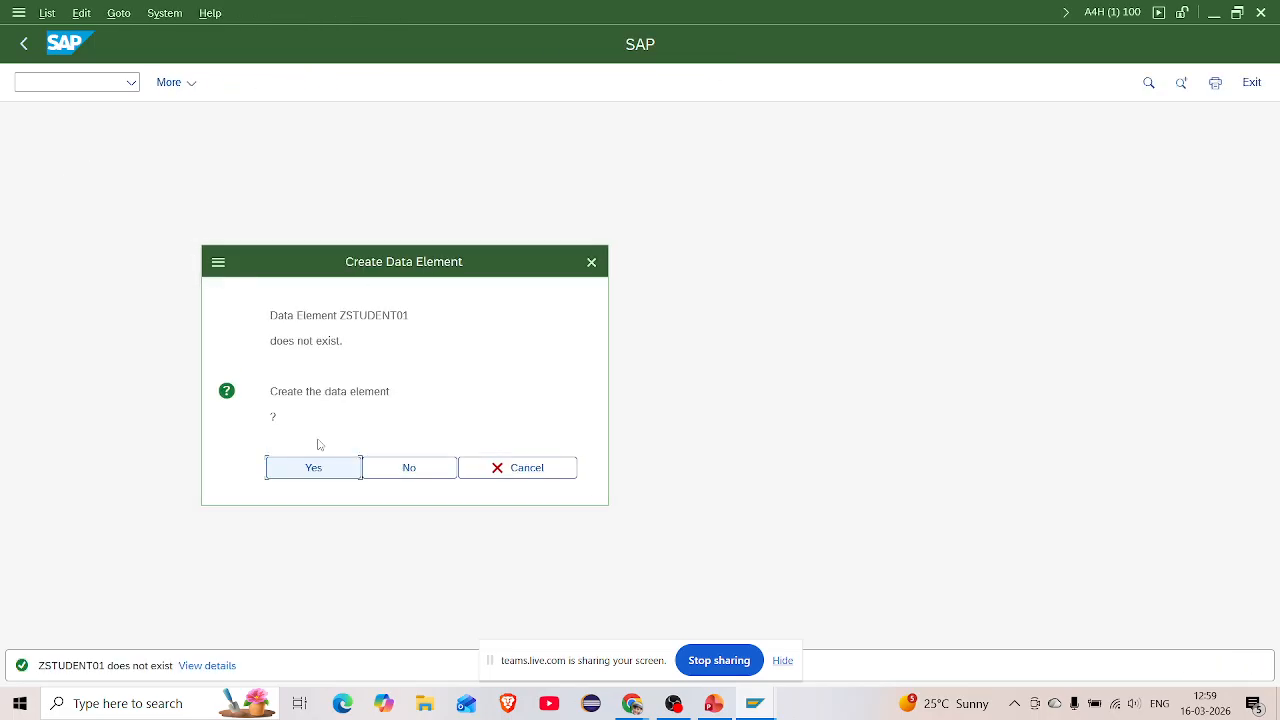
Create data element ZSTUDENT01 with short description 'data element for student id'
left_click(314, 467)
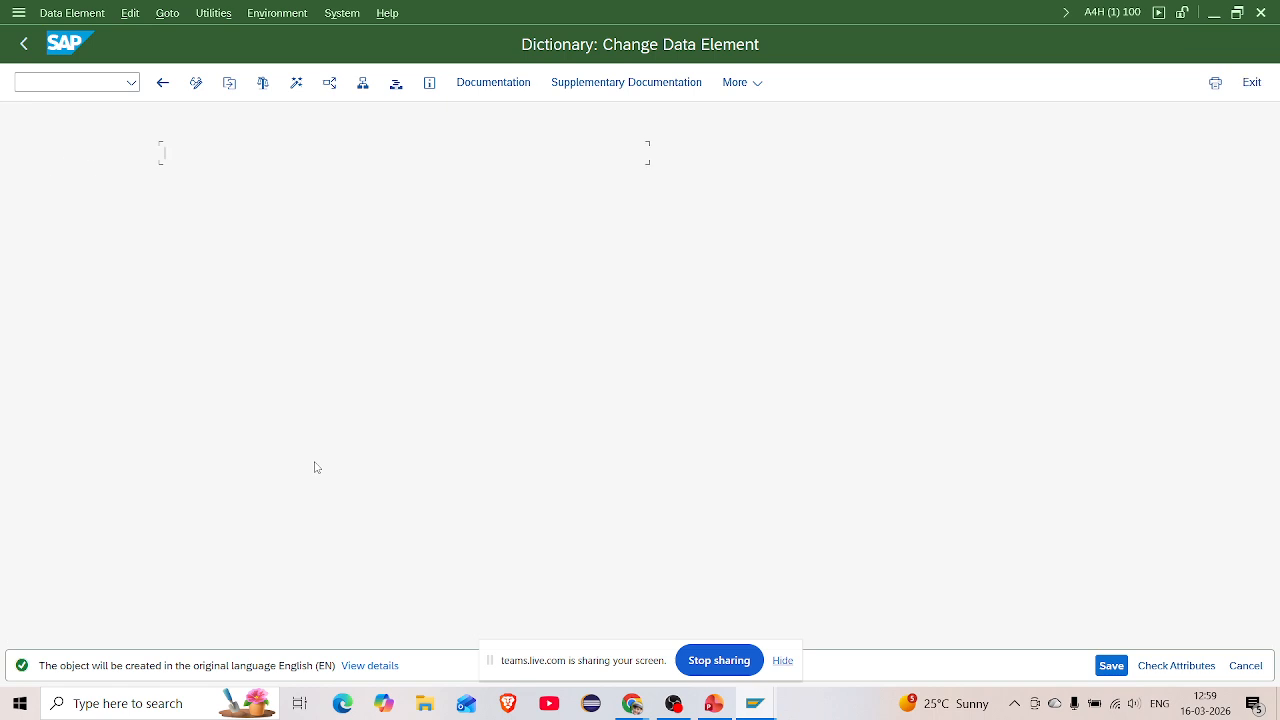
left_click(267, 255)
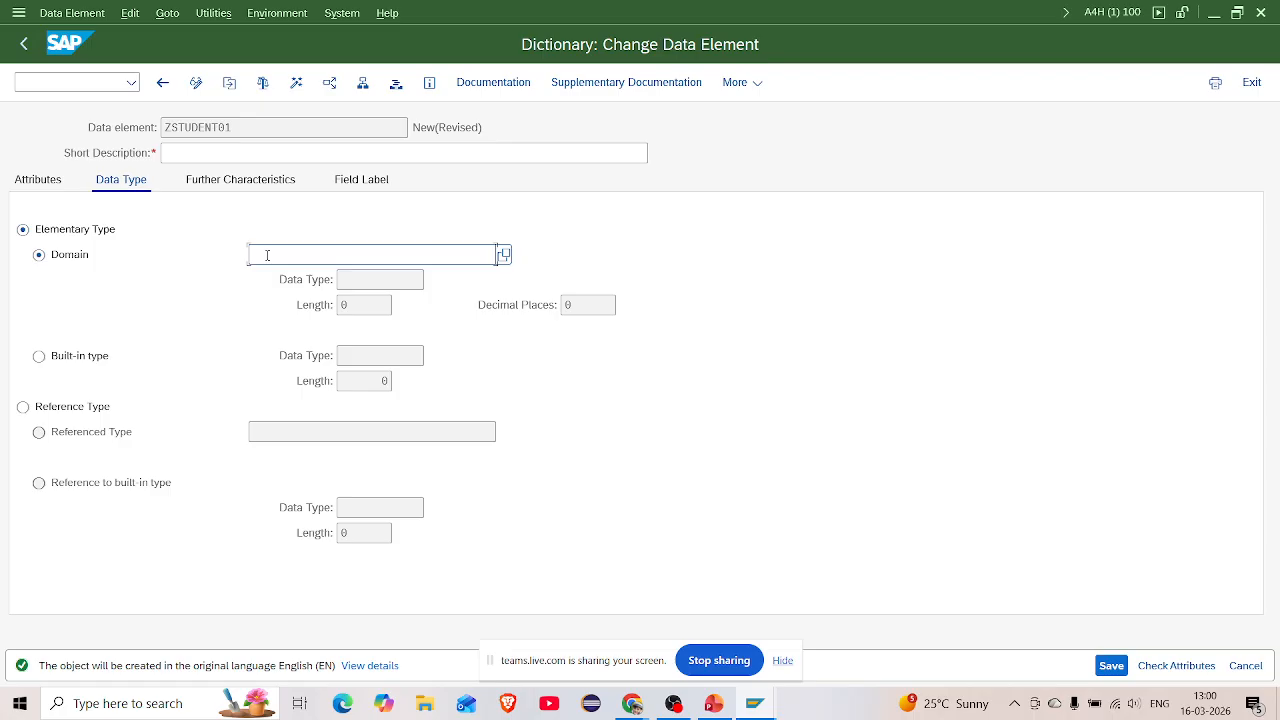
left_click(181, 154)
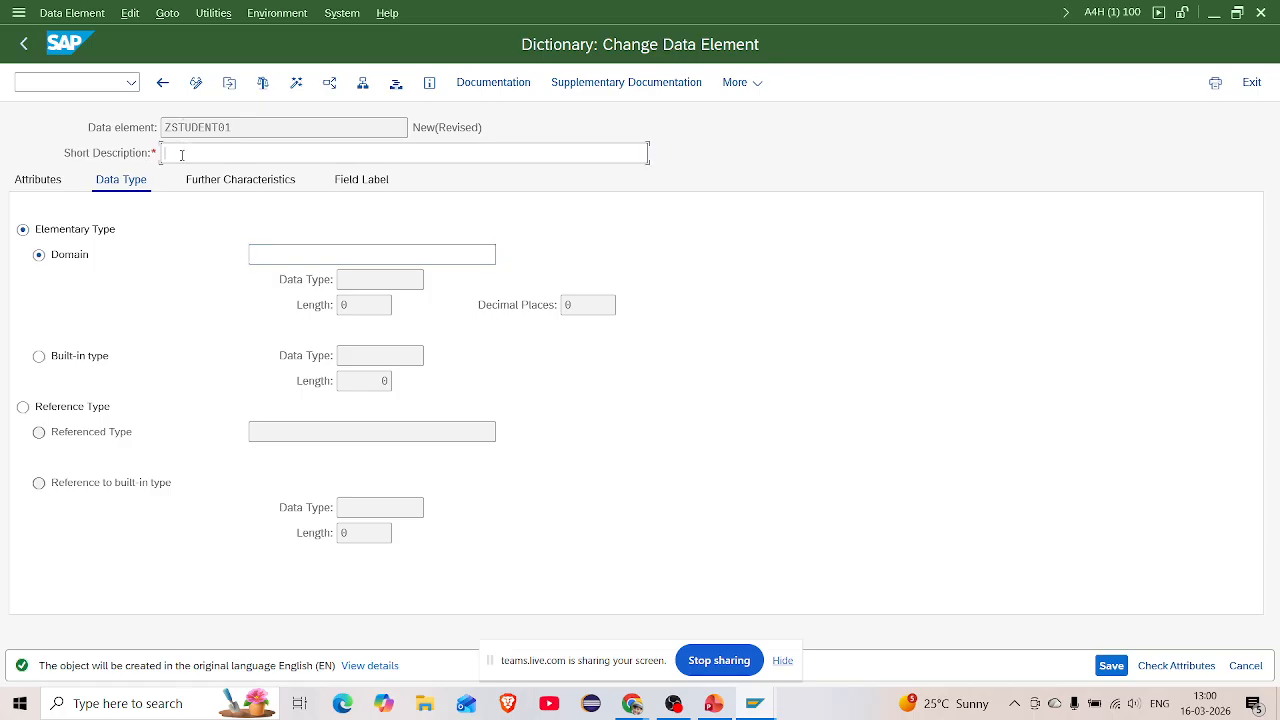
type("data elemtnent fr student id")
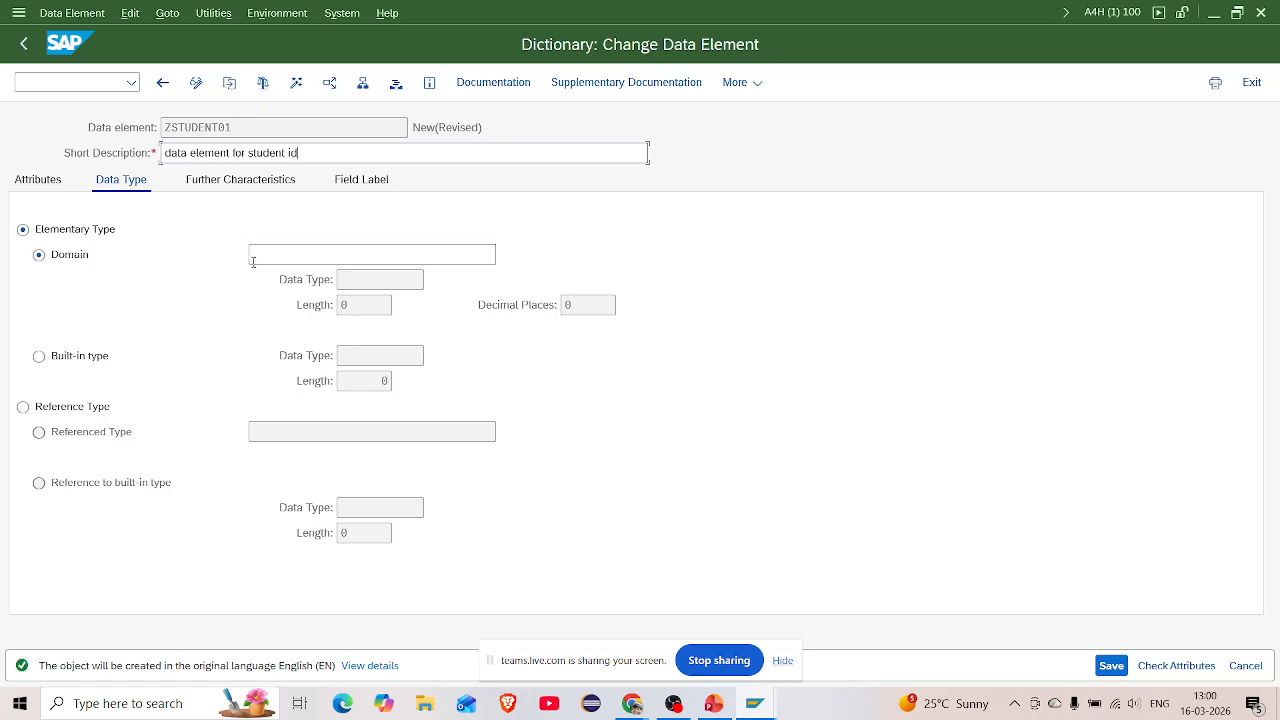
Set the data element's domain to ZSTUDENTID_01
left_click(268, 257)
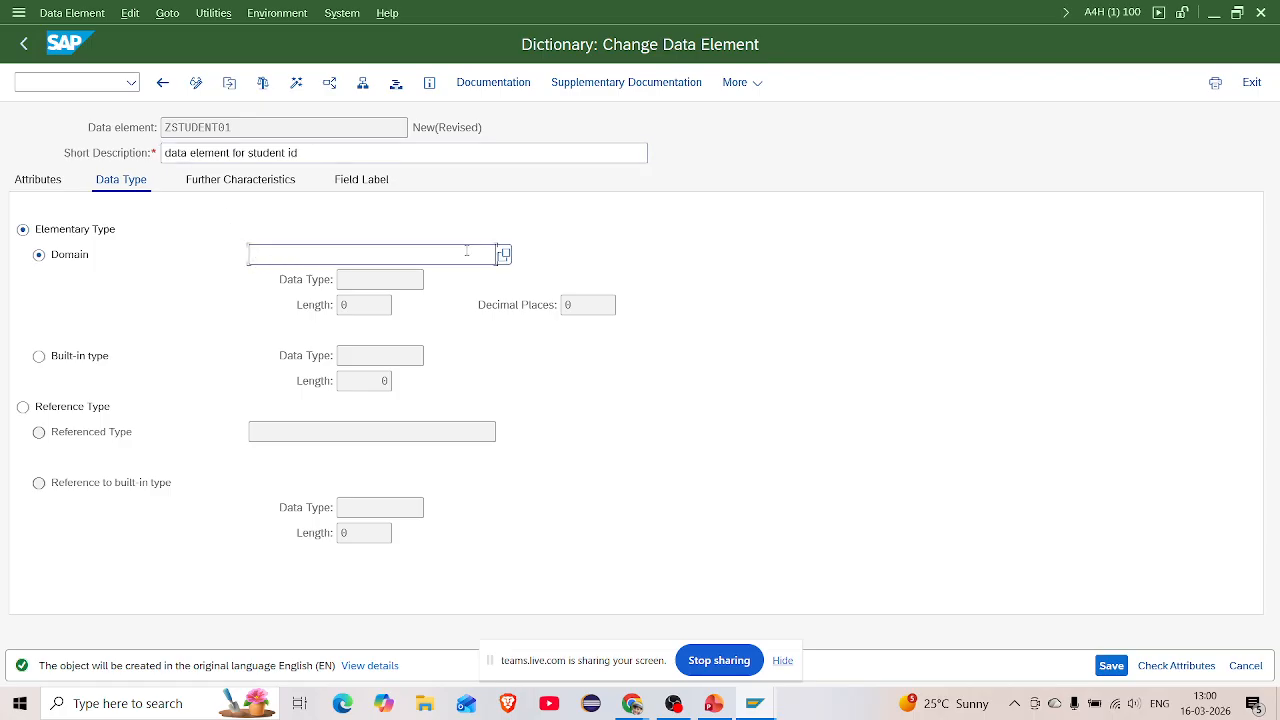
left_click(503, 254)
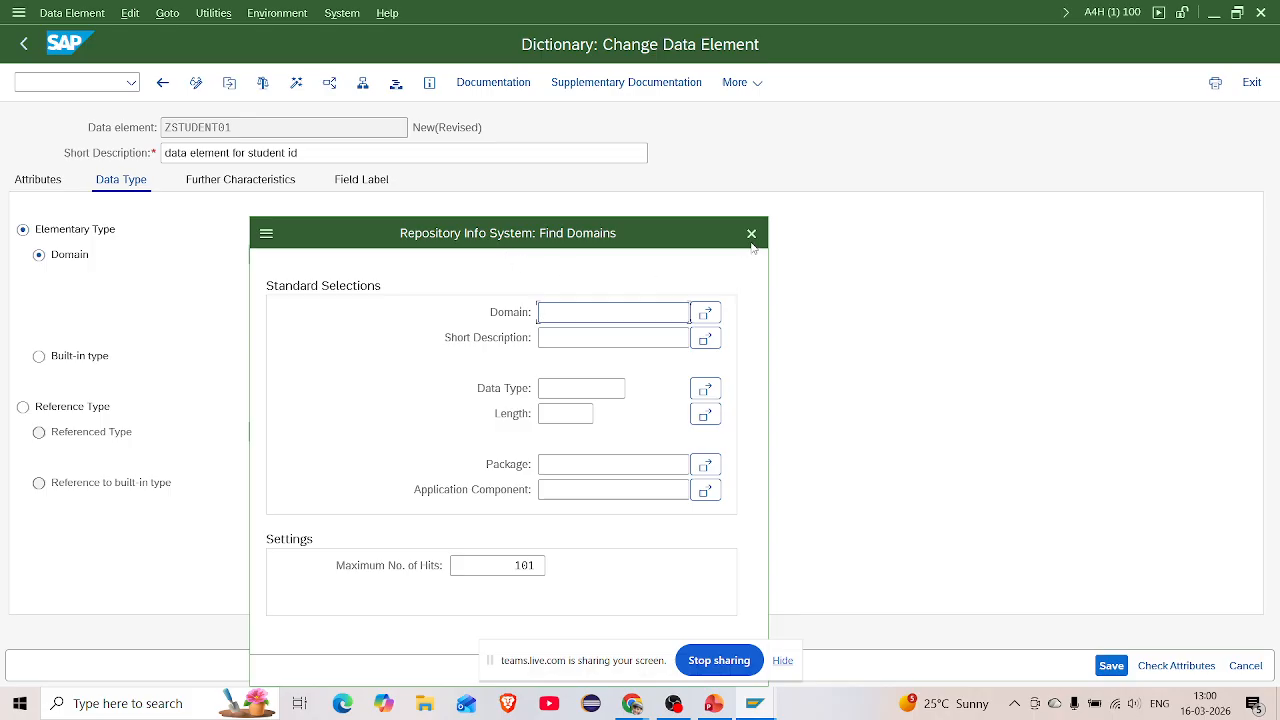
left_click(752, 234)
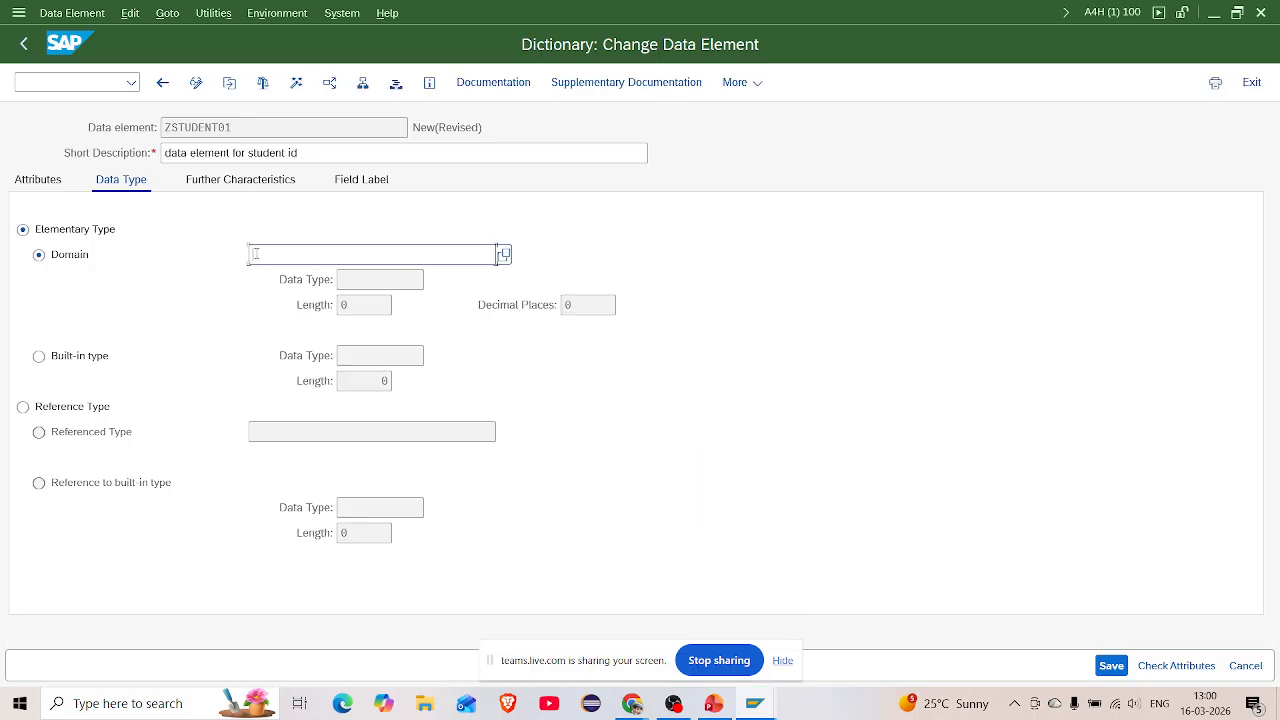
type("Zstident")
key("BackSpace")
type("udentid_01")
key("Return")
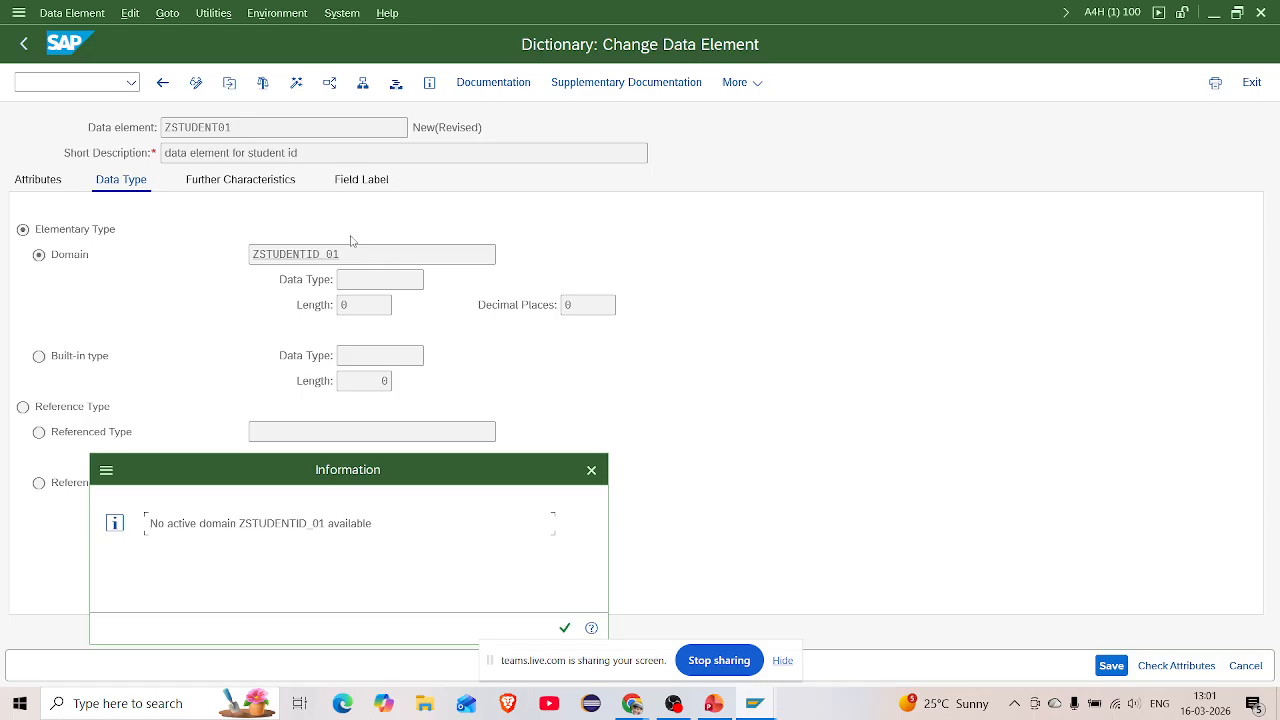
Navigate to domain ZSTUDENTID_01 and choose to save data element ZSTUDENT01 as a local object
left_click(565, 627)
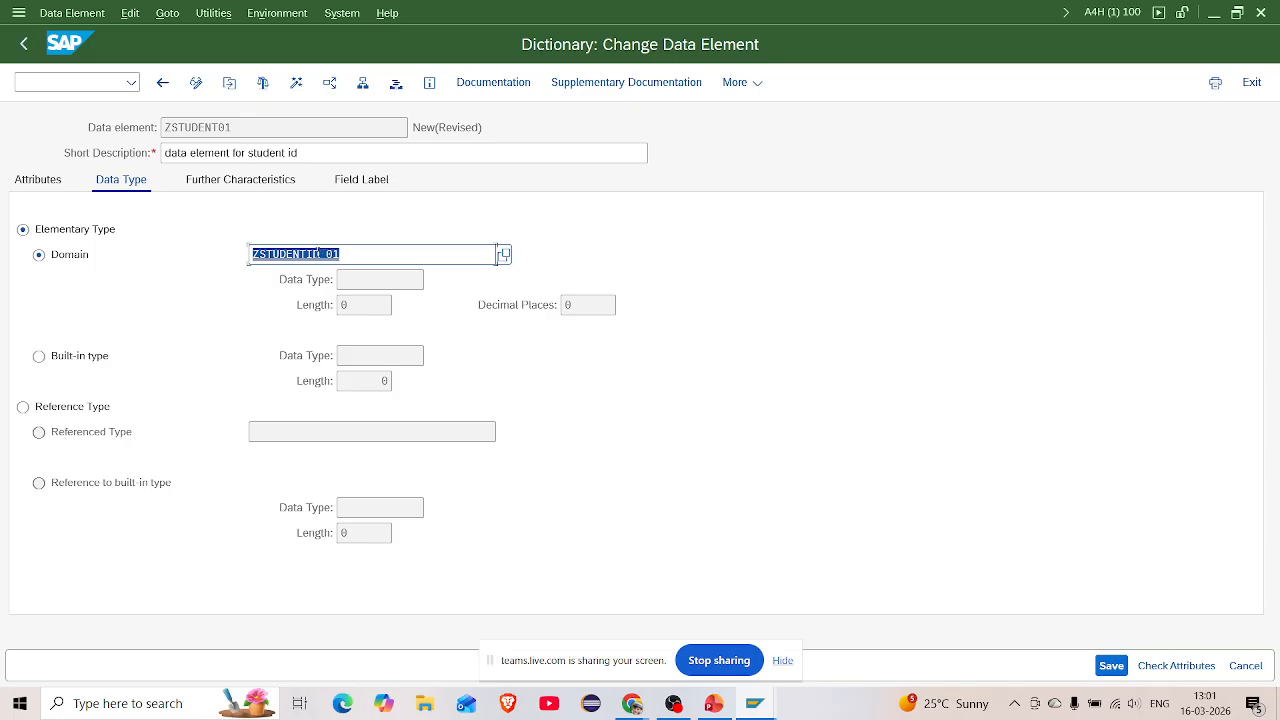
key("F3")
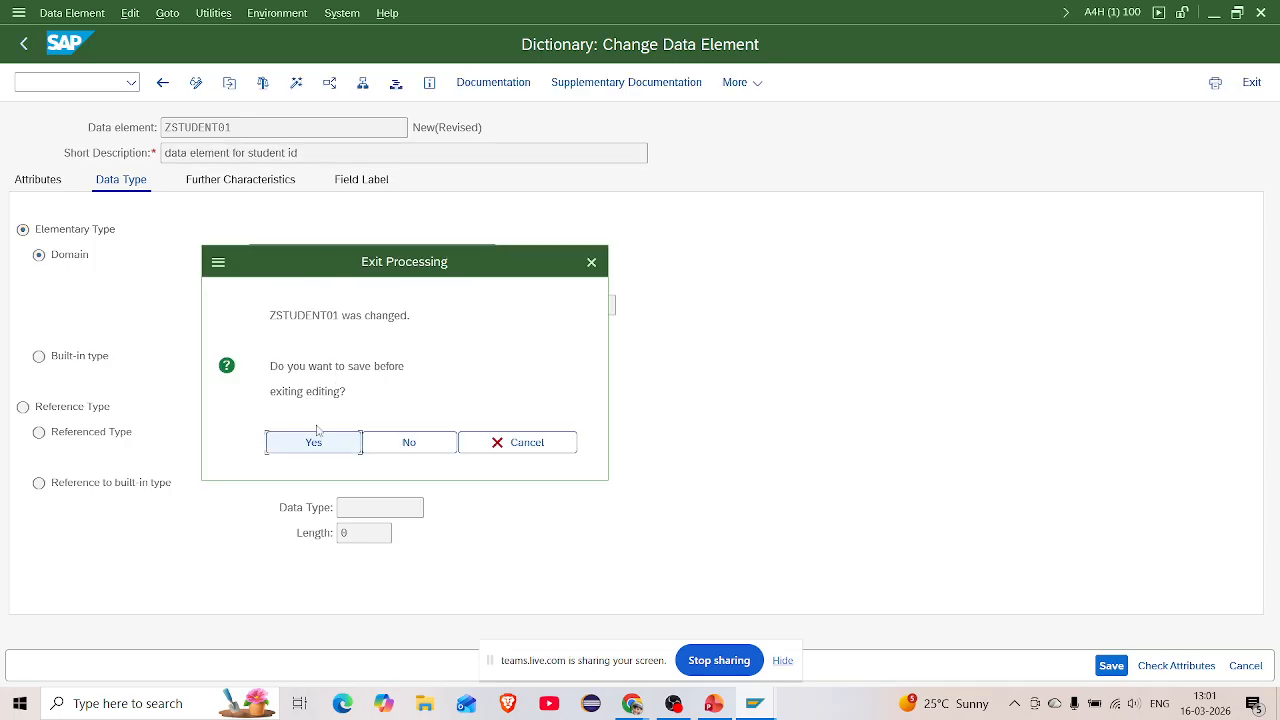
left_click(316, 445)
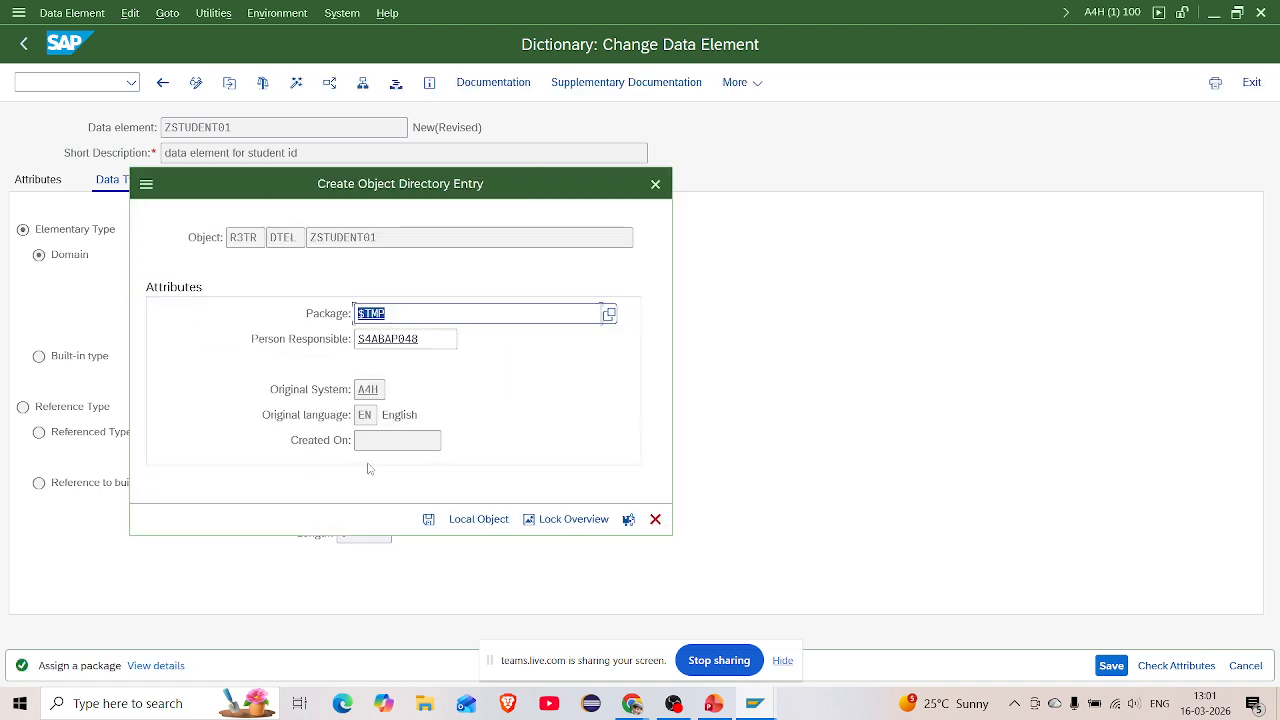
left_click(478, 514)
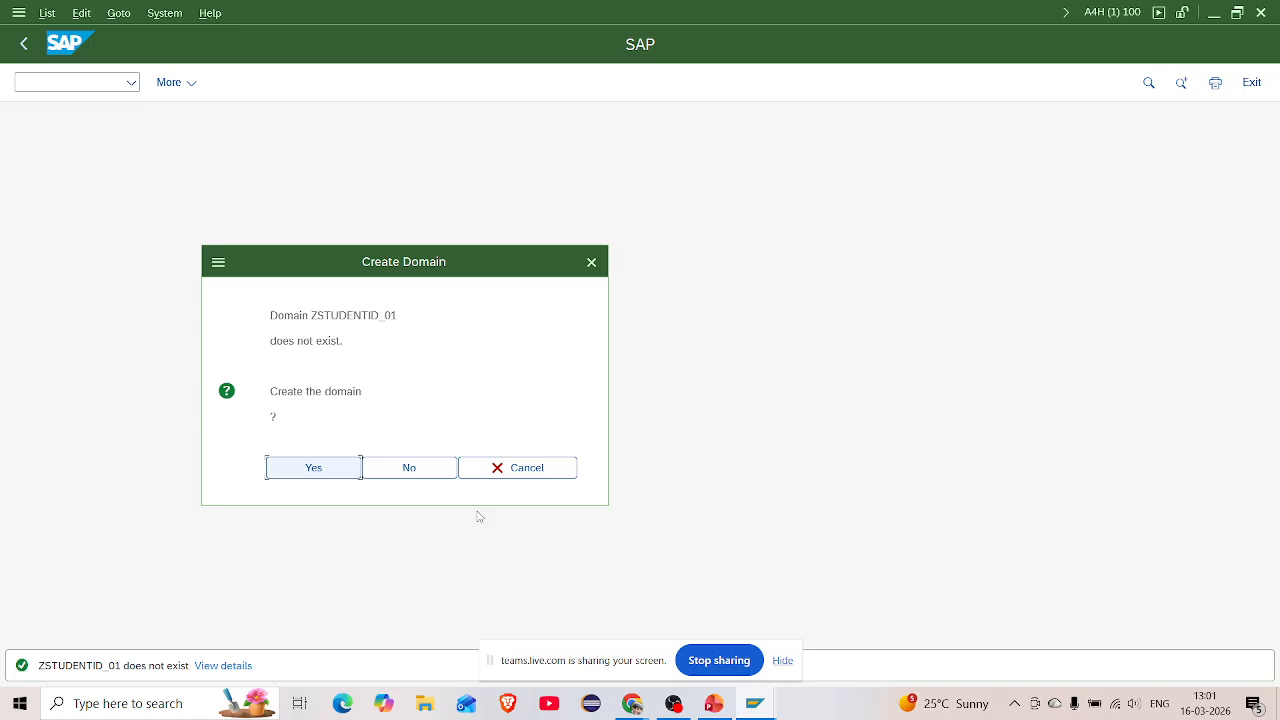
Create domain ZSTUDENTID_01 described 'Domain for student id' with data type CHAR, 20 characters
left_click(311, 468)
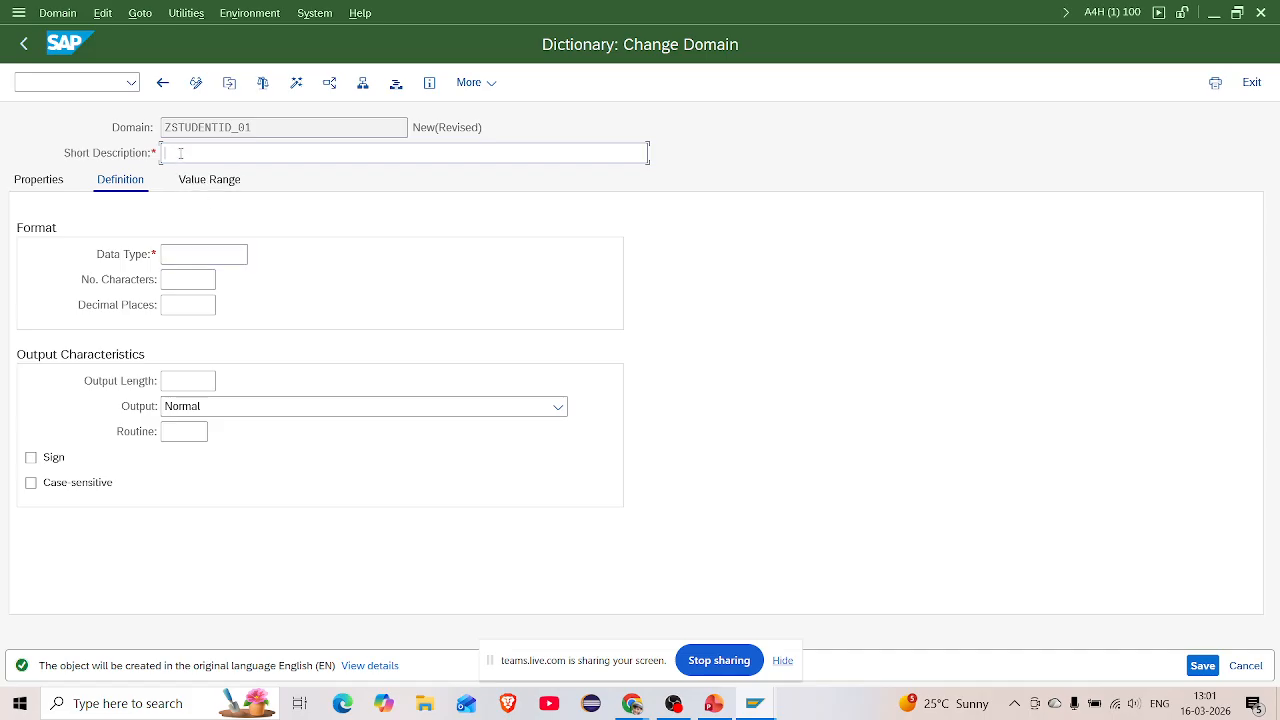
type("Domain fo")
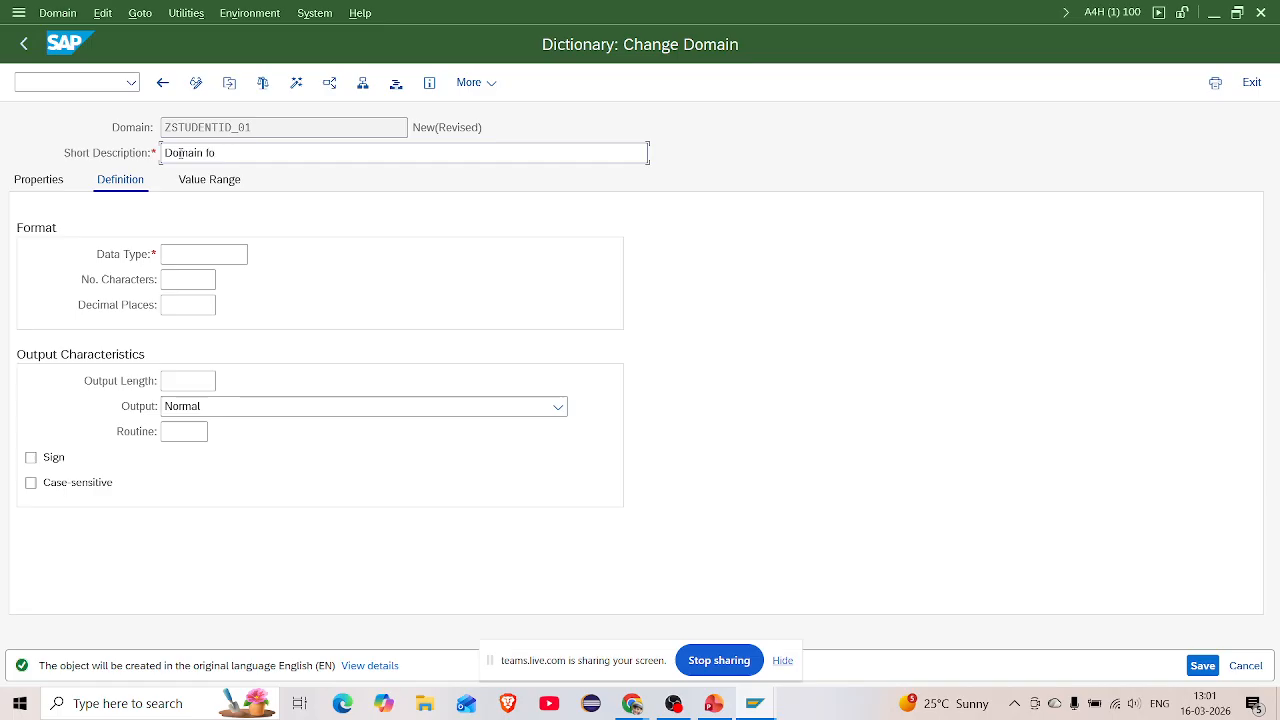
type("r student id")
left_click(187, 257)
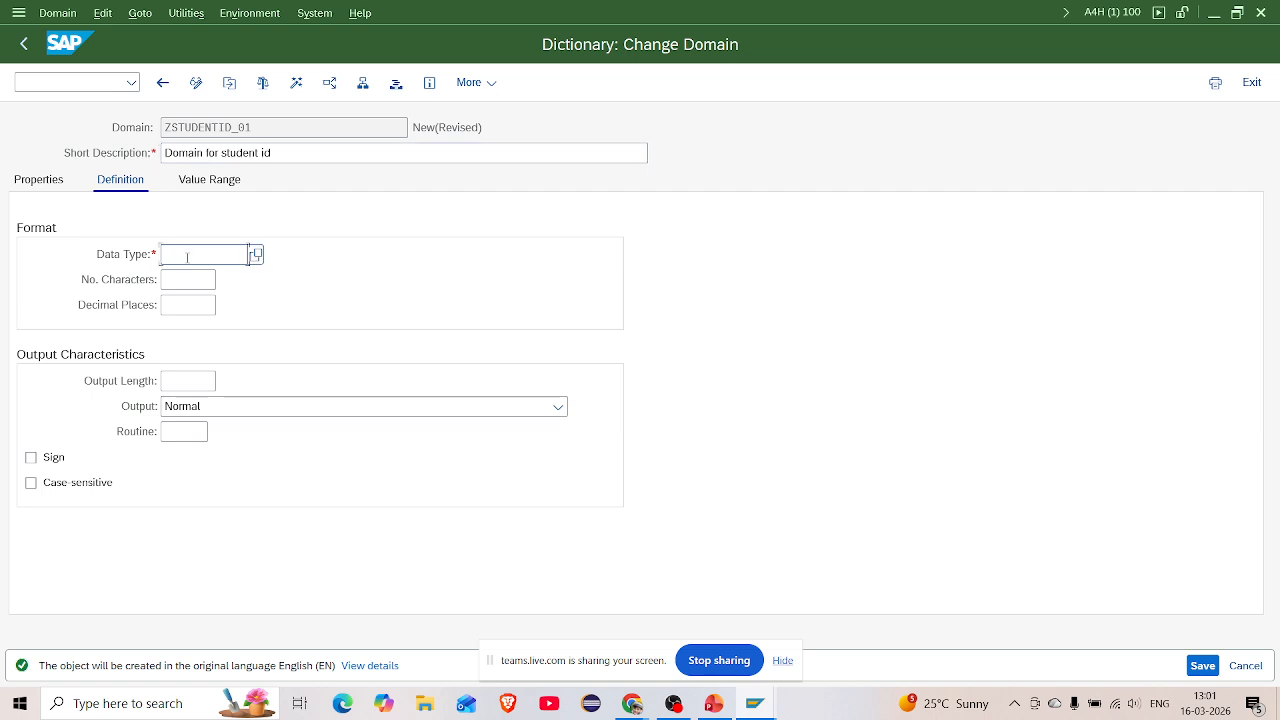
left_click(257, 257)
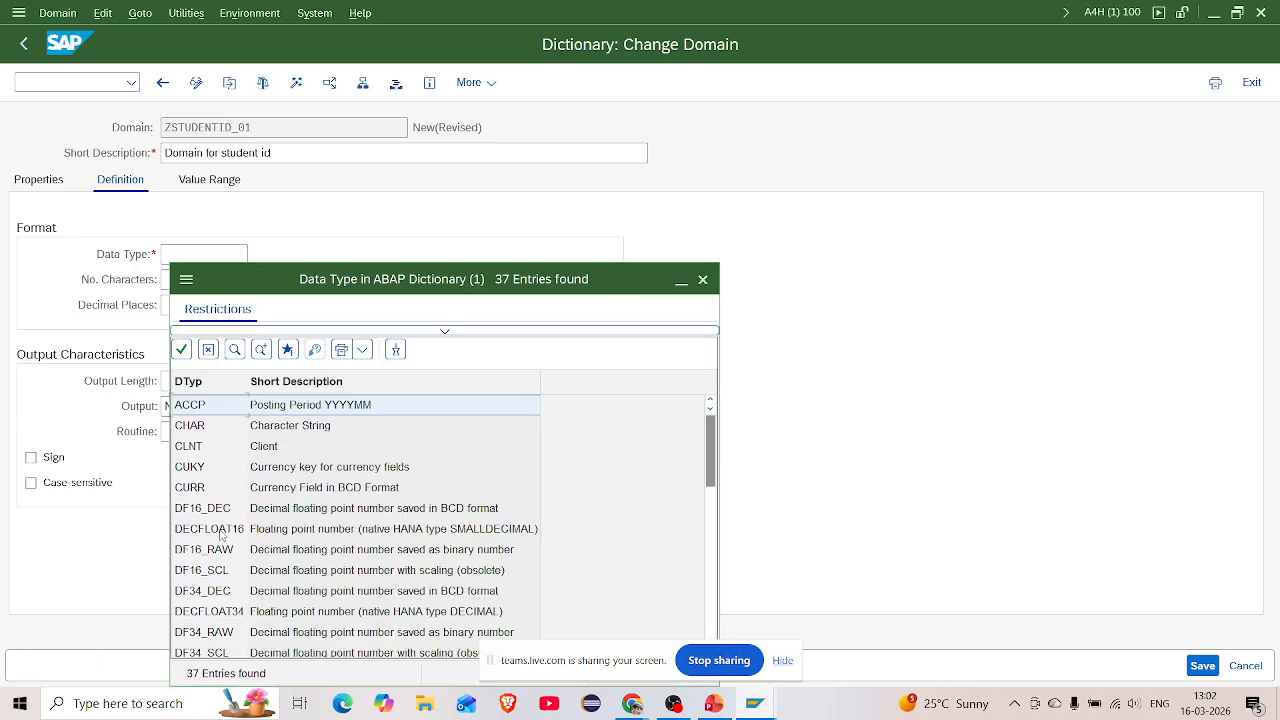
double_click(196, 426)
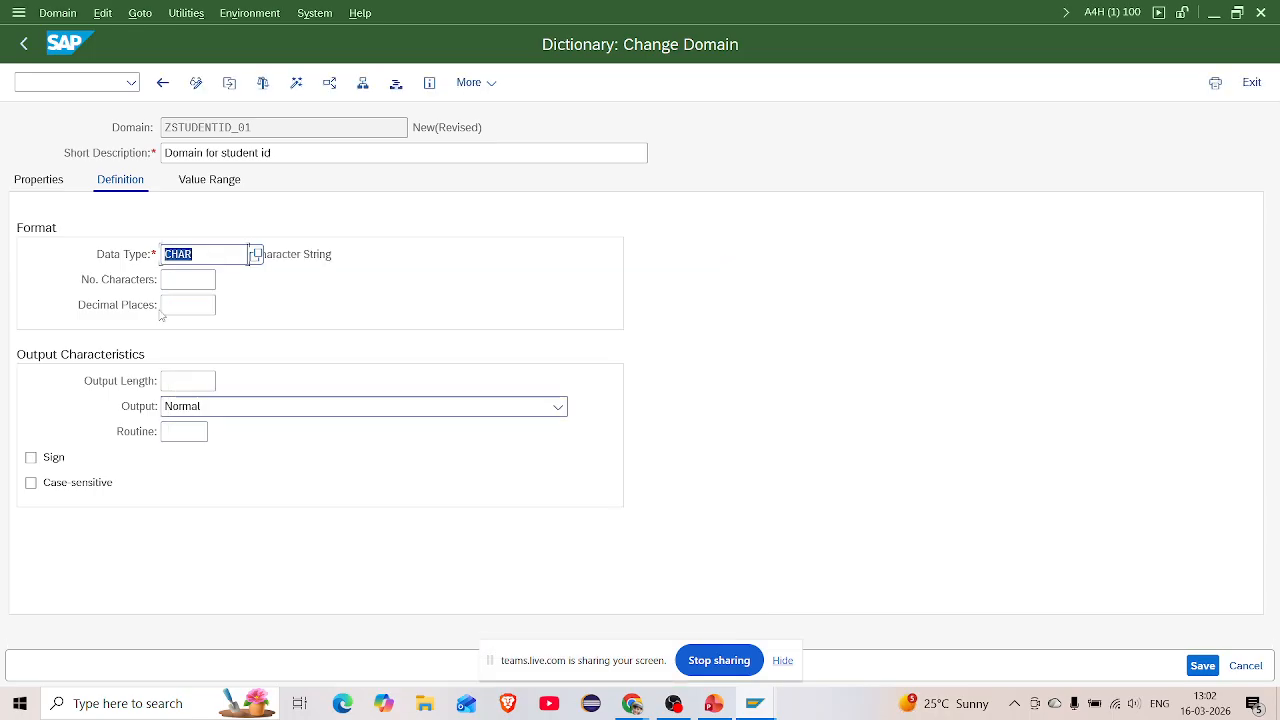
left_click(172, 281)
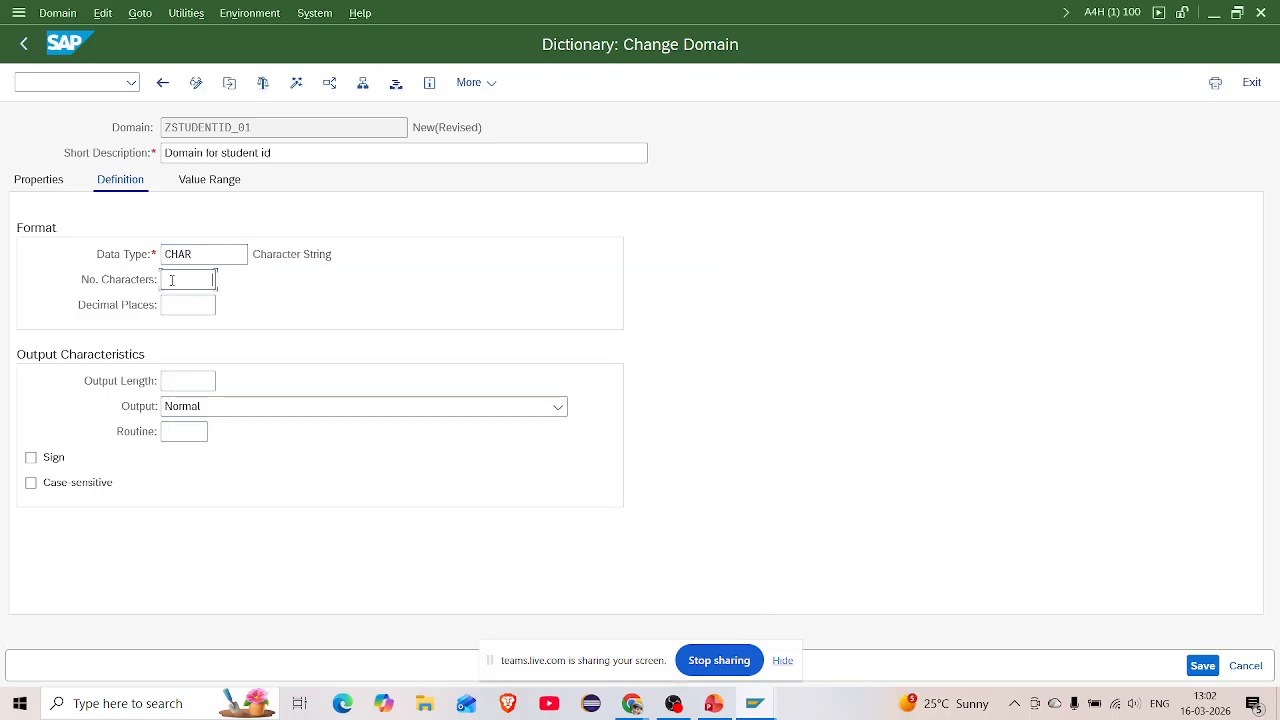
type("20")
Save the domain as a local object, check it, and show the inactive objects
key("ctrl+s")
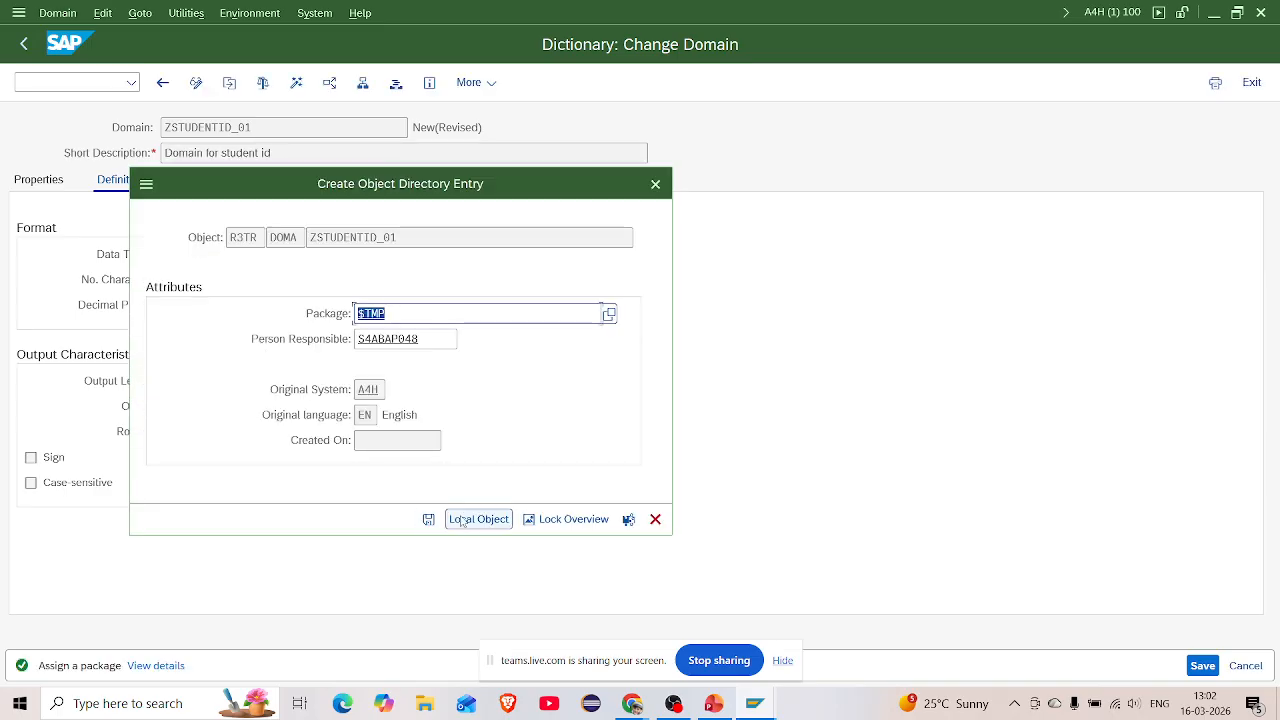
left_click(462, 520)
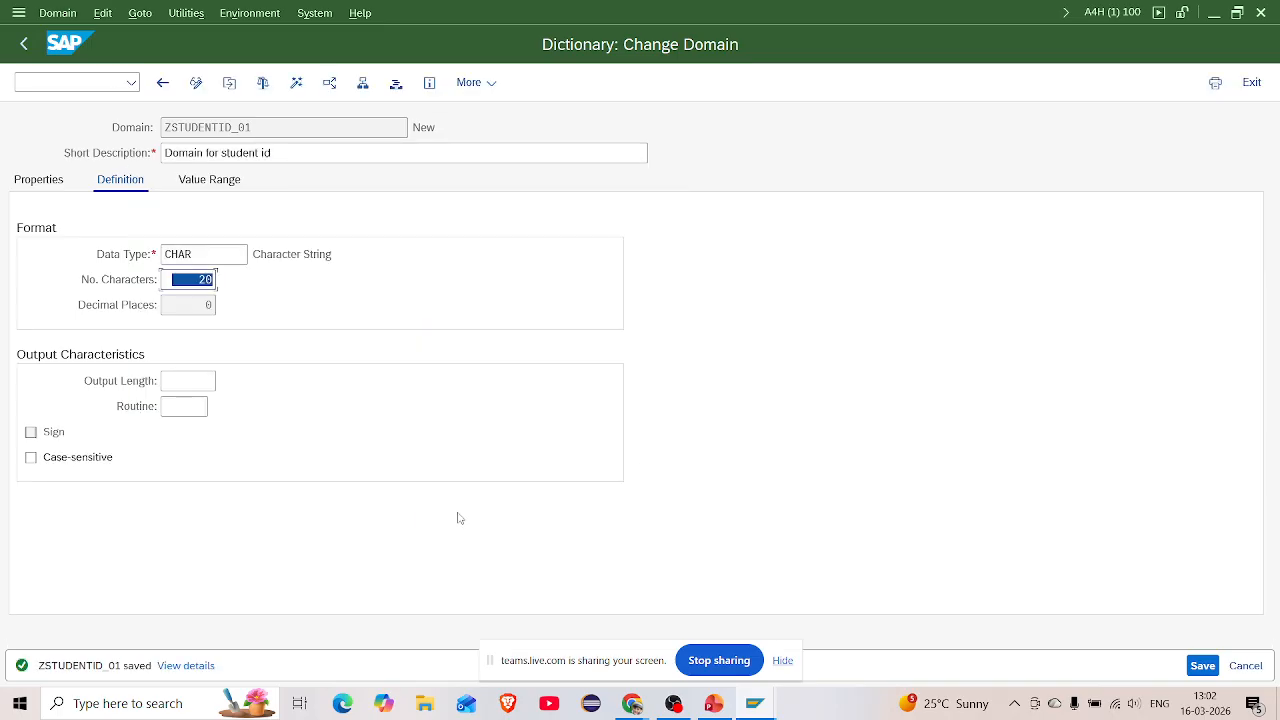
left_click(219, 184)
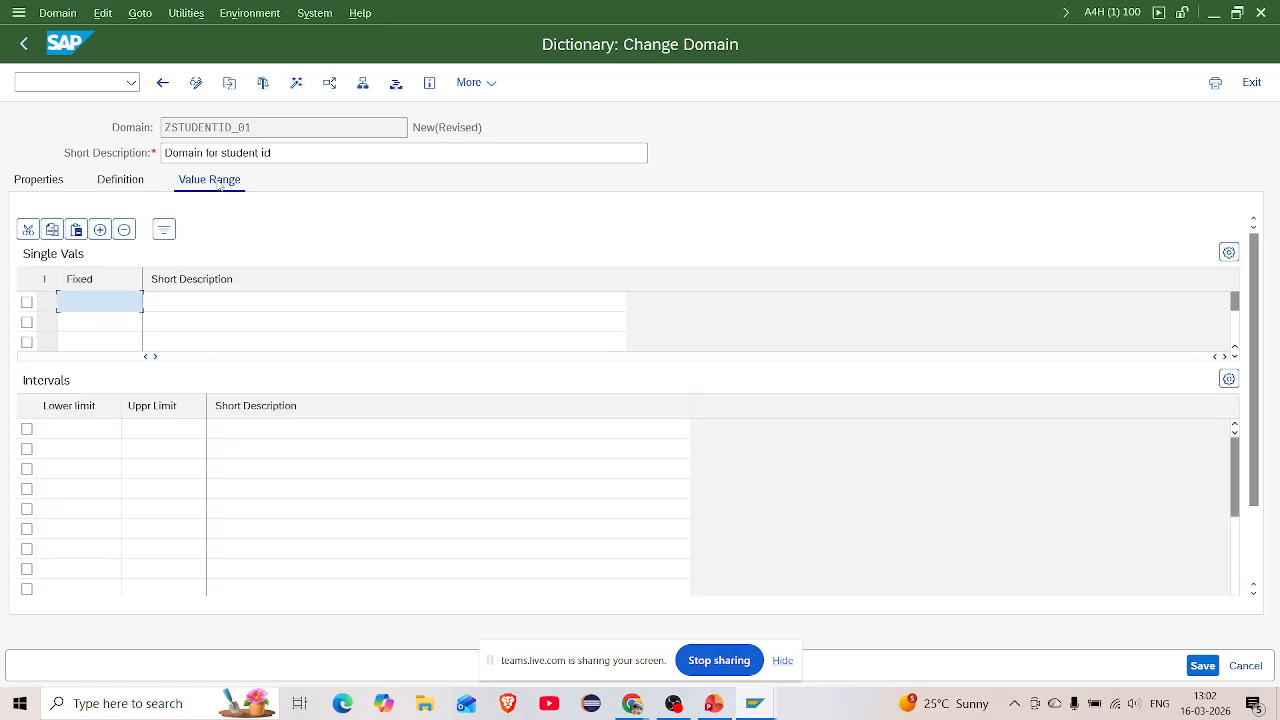
left_click(121, 180)
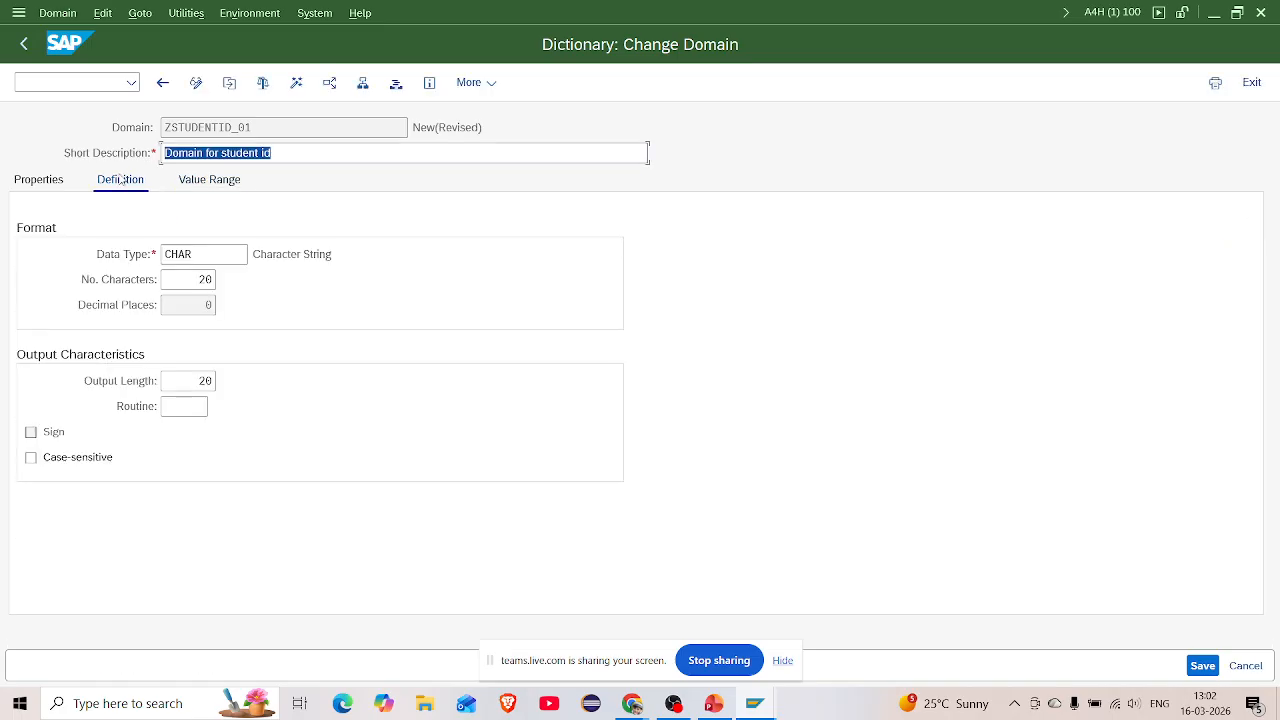
left_click(262, 82)
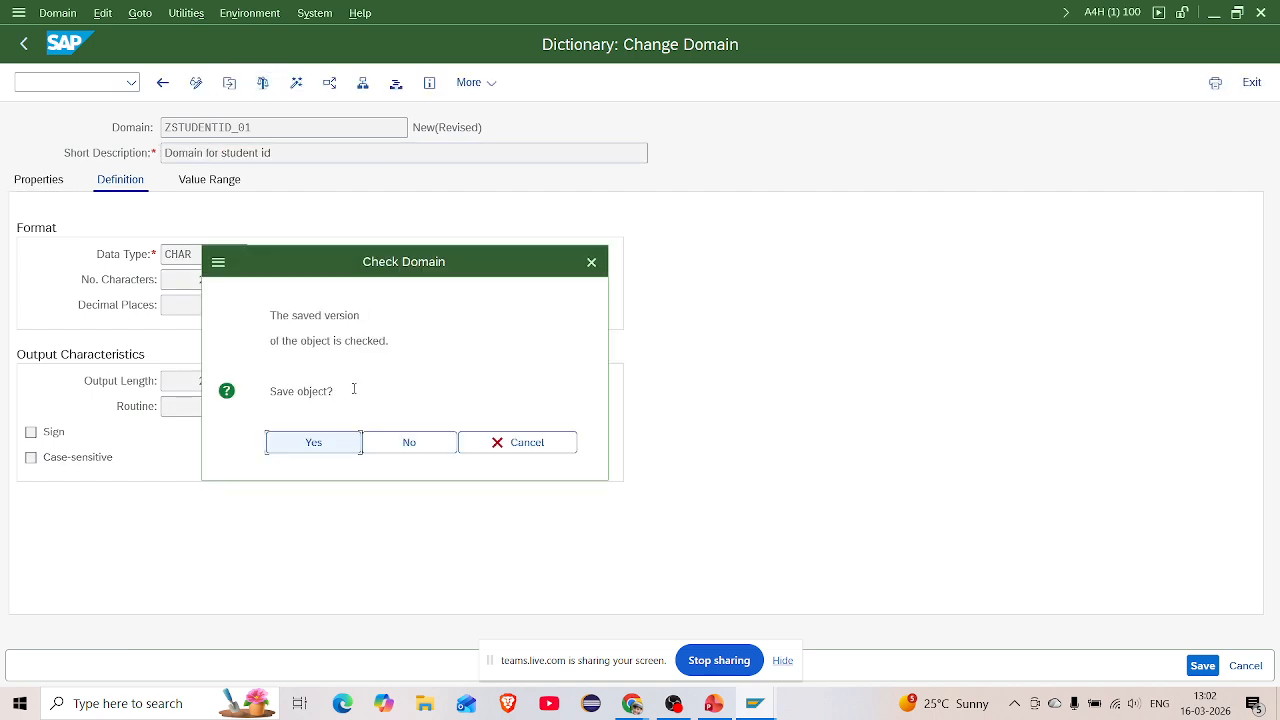
left_click(315, 441)
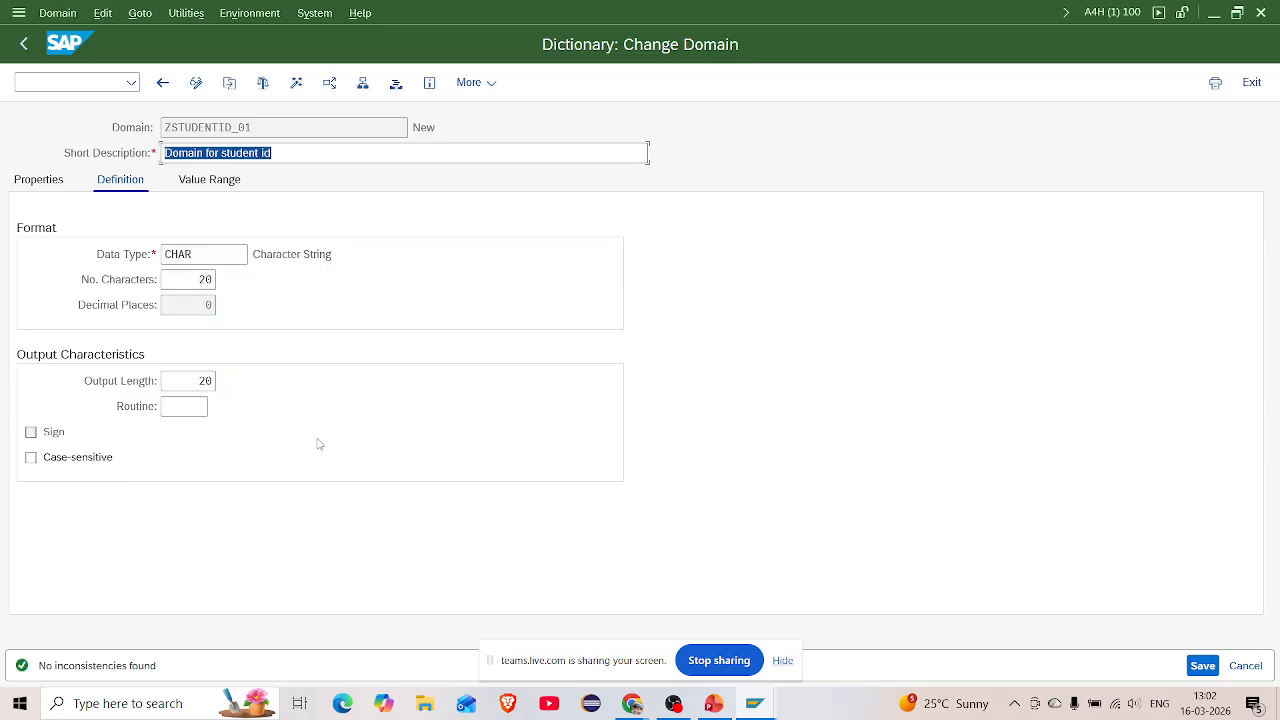
left_click(296, 82)
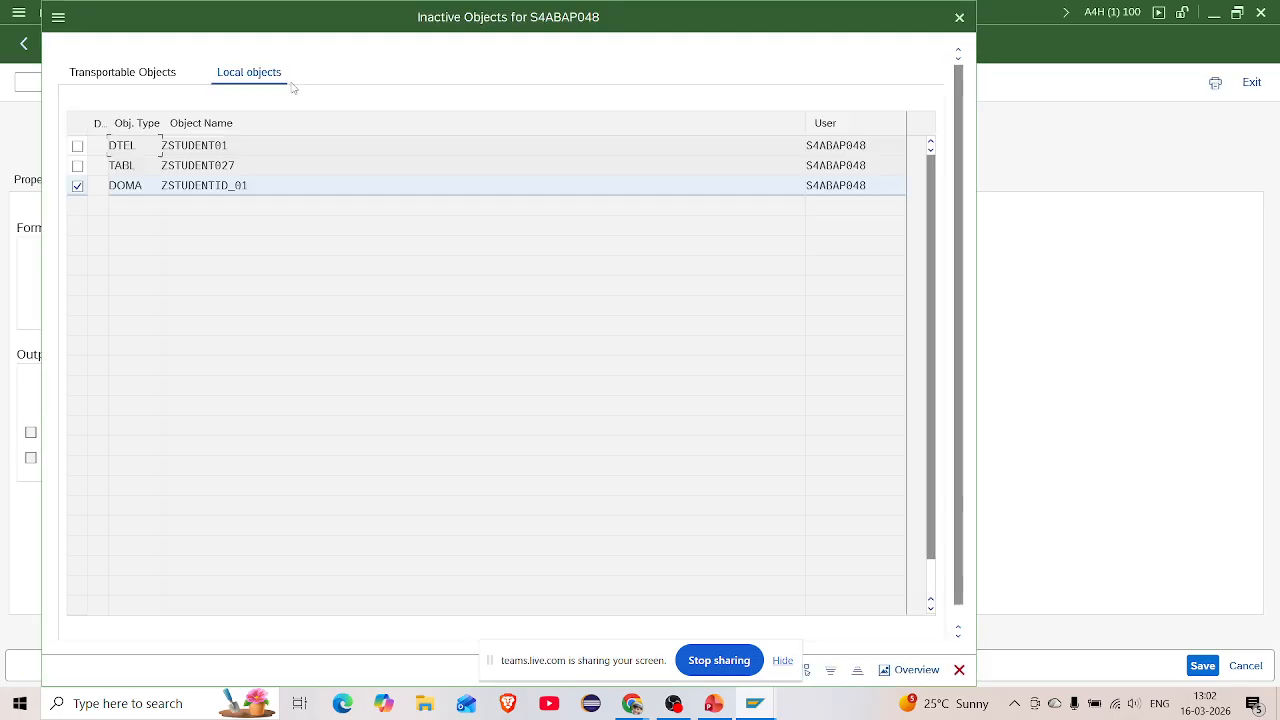
left_click(77, 146)
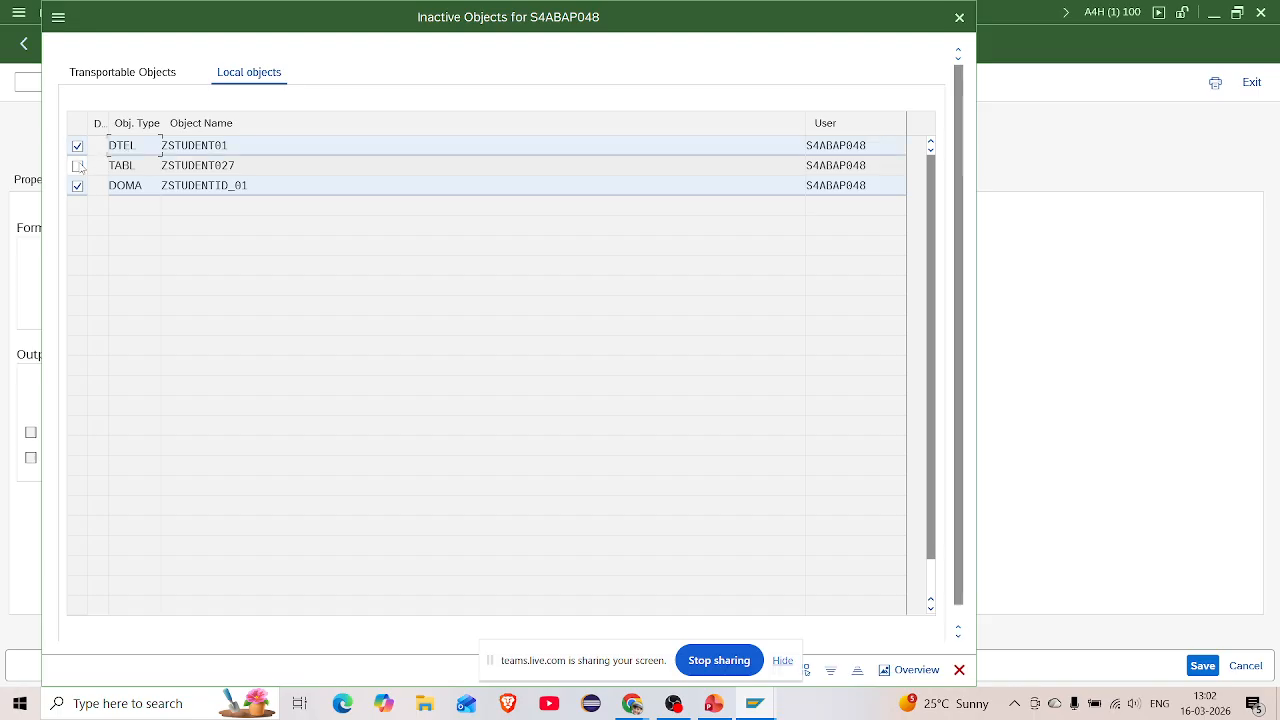
left_click(77, 166)
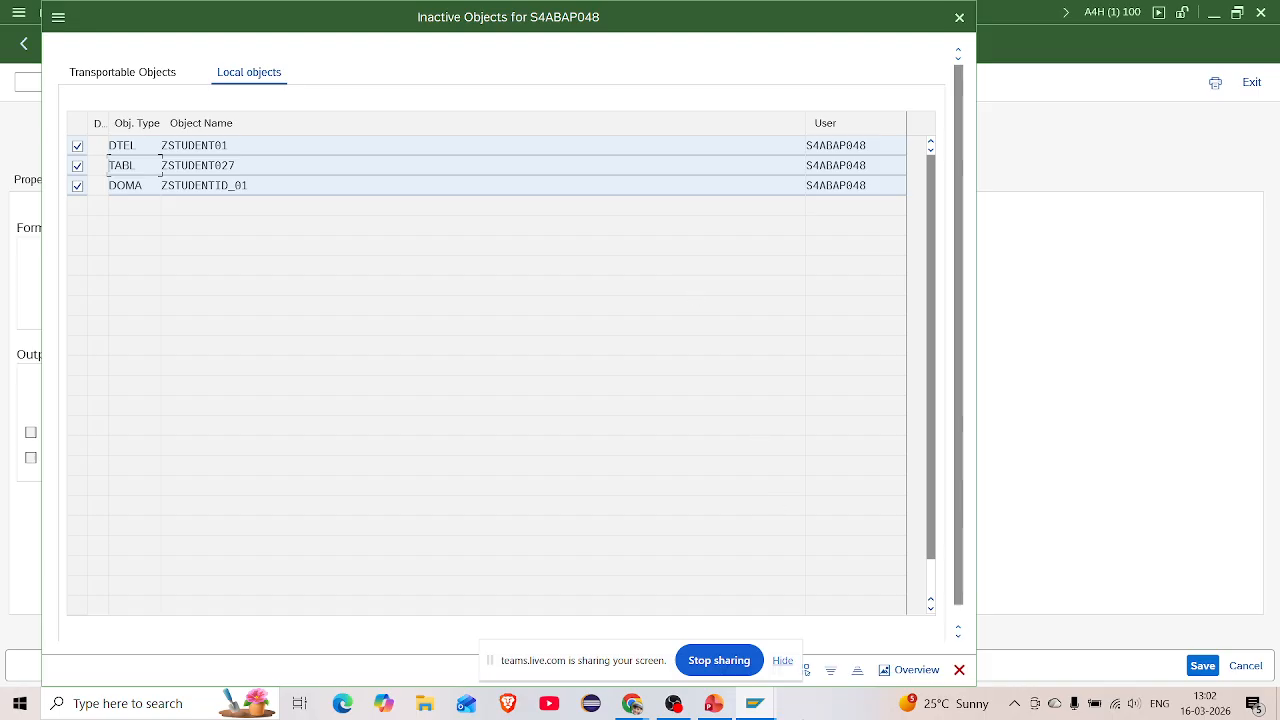
left_click(779, 662)
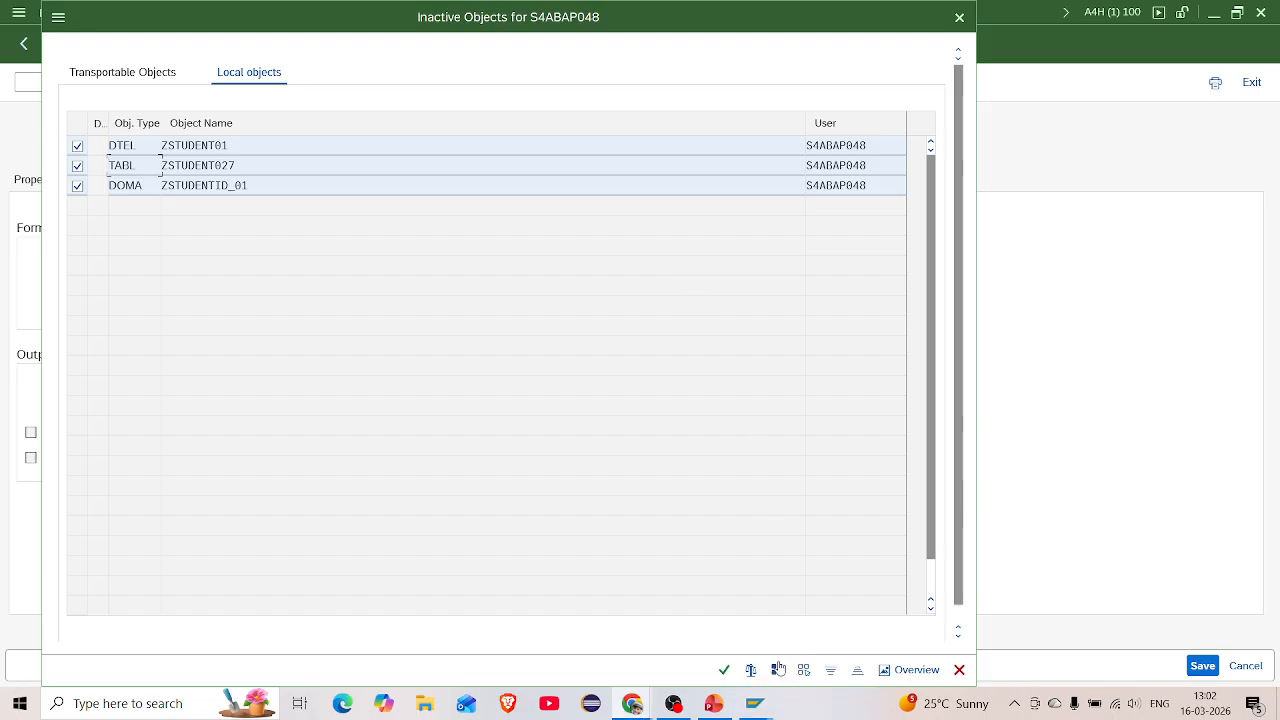
left_click(724, 669)
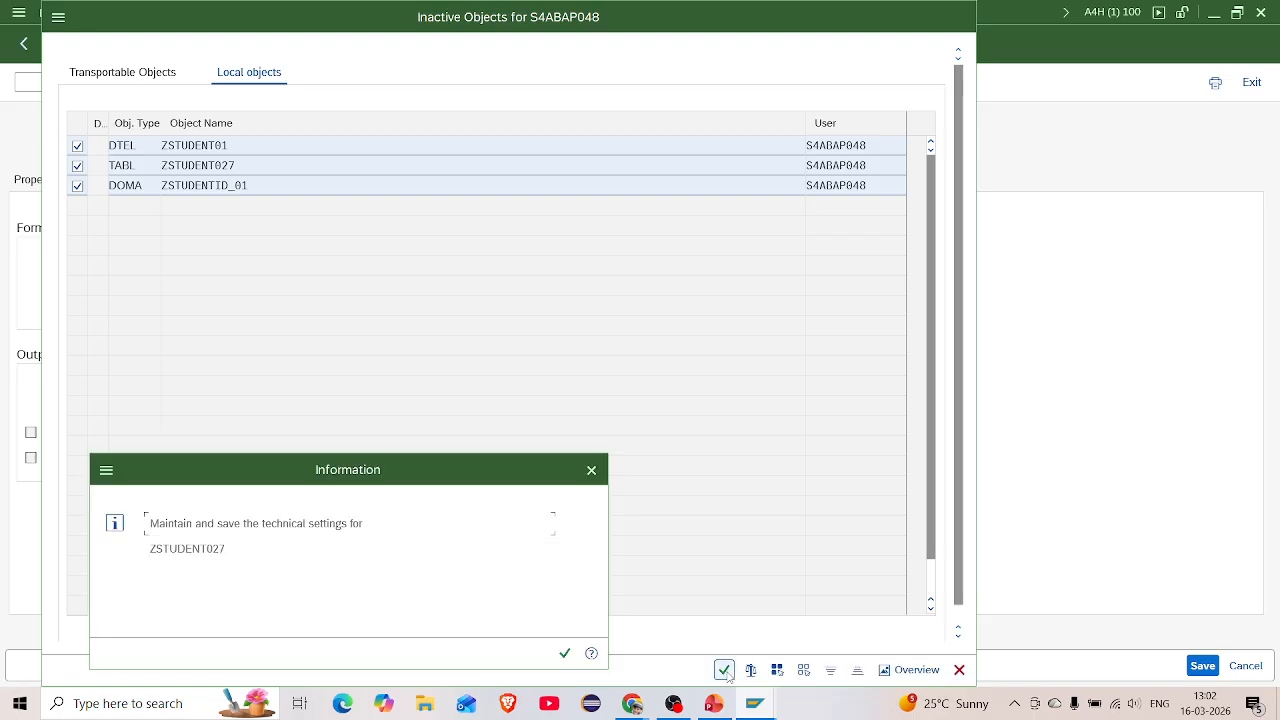
left_click(564, 653)
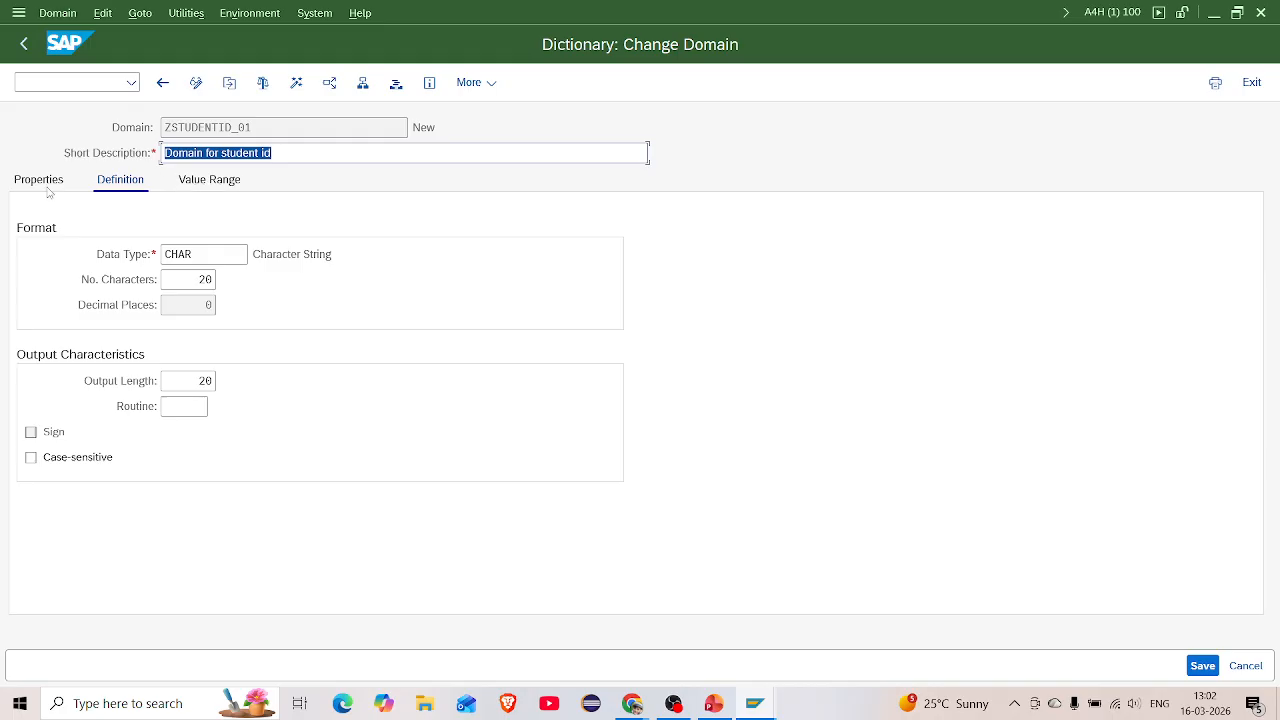
Review the domain's value range and format settings, then return to data element ZSTUDENT01
left_click(199, 186)
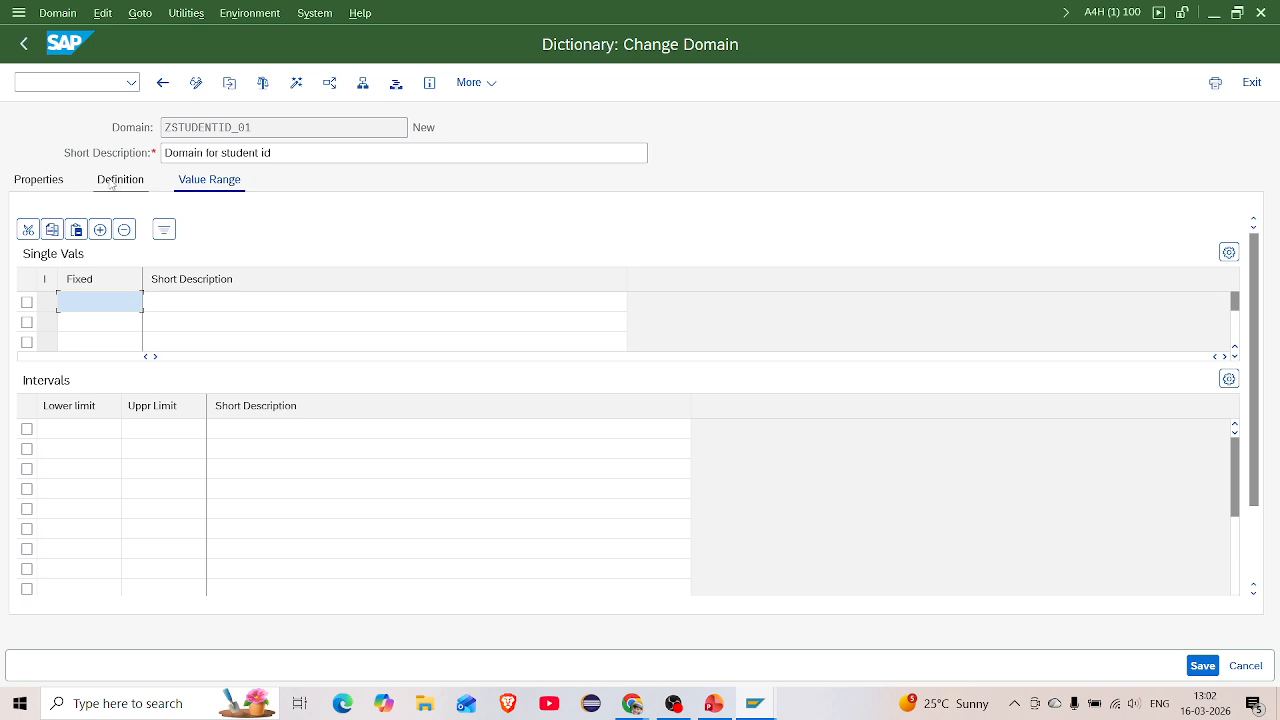
left_click(118, 182)
left_click(165, 82)
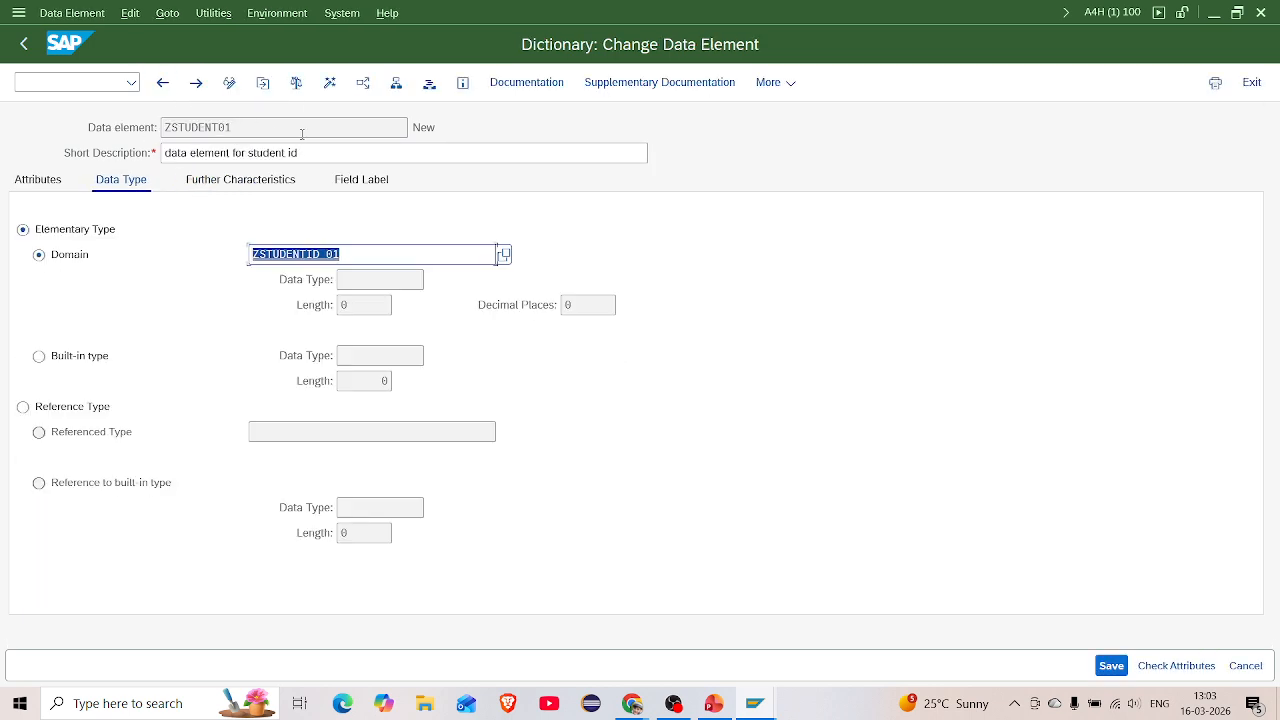
Try activating ZSTUDENT01, which is flagged for lacking active domain ZSTUDENTID_01, then retry activation
left_click(296, 82)
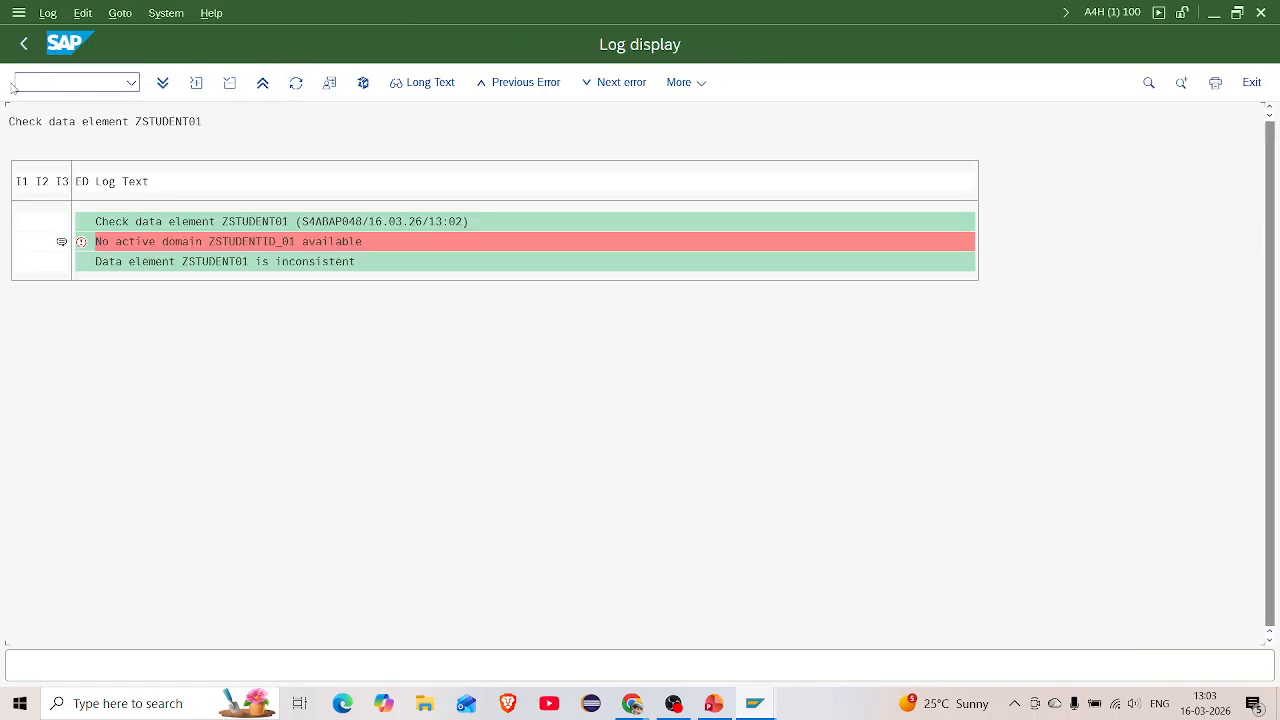
left_click(22, 46)
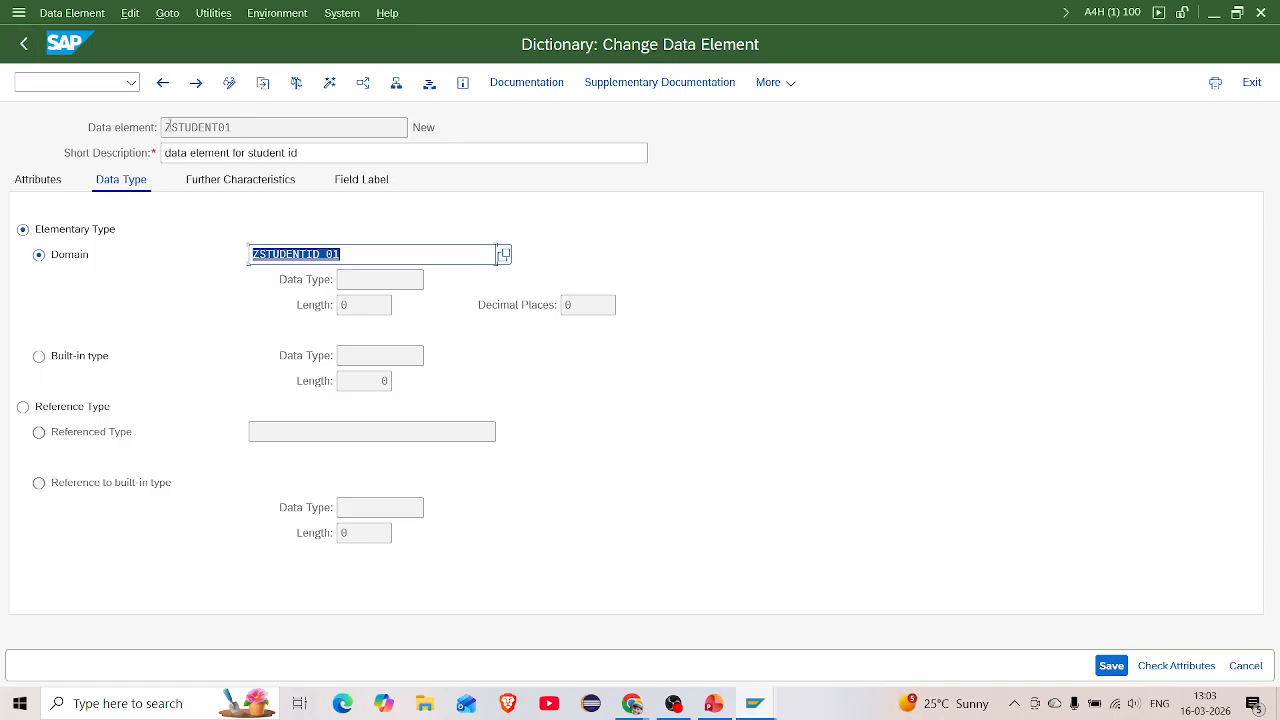
left_click(329, 84)
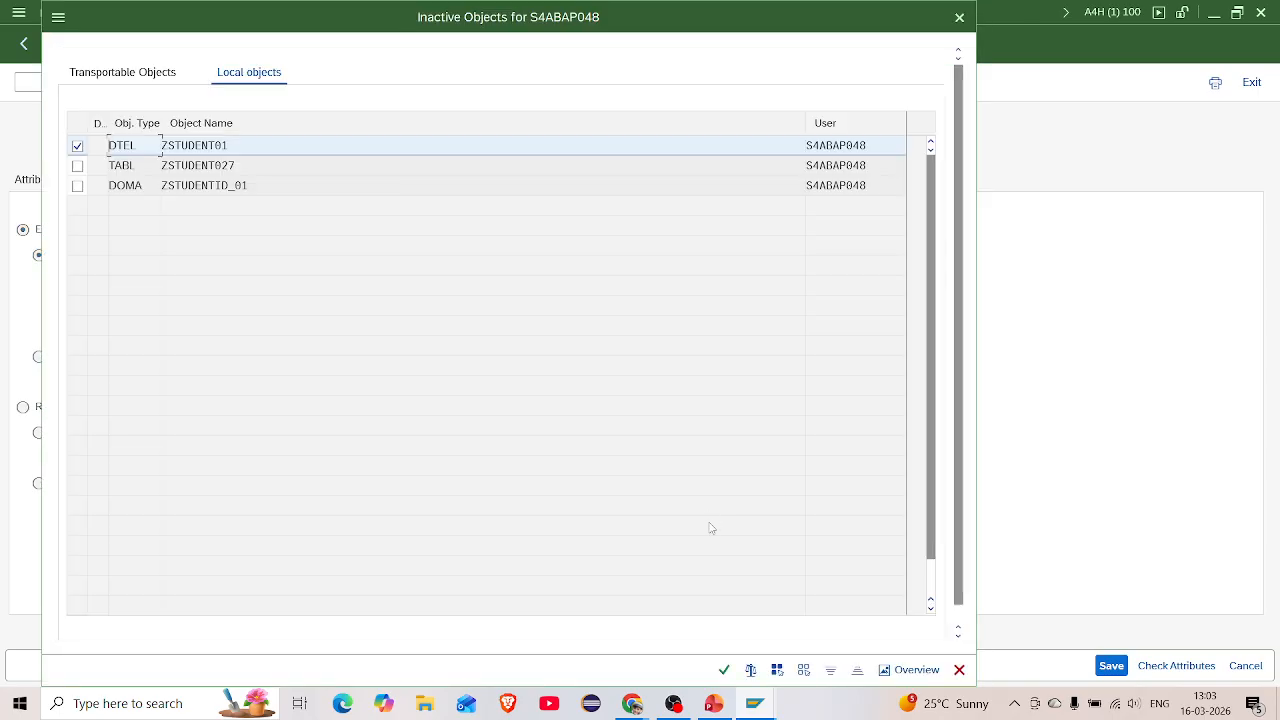
Activate data element ZSTUDENT01 together with domain ZSTUDENTID_01 from the Inactive Objects list
left_click(77, 185)
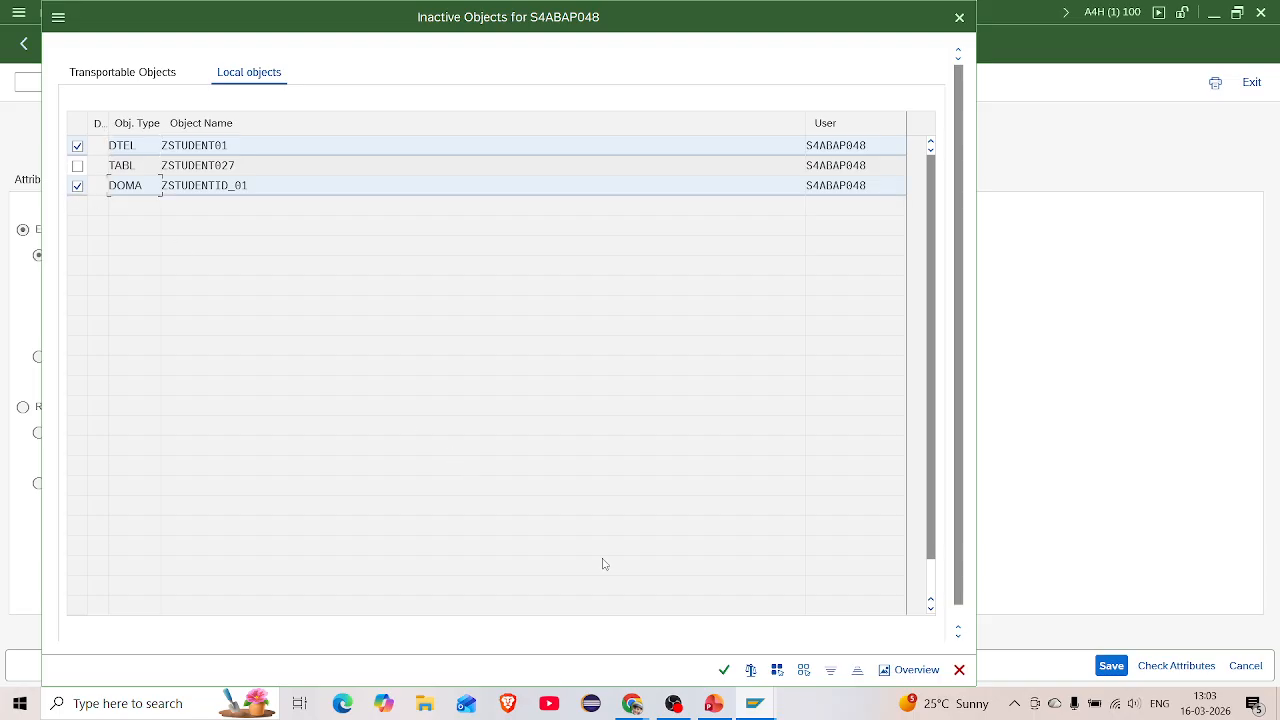
left_click(724, 670)
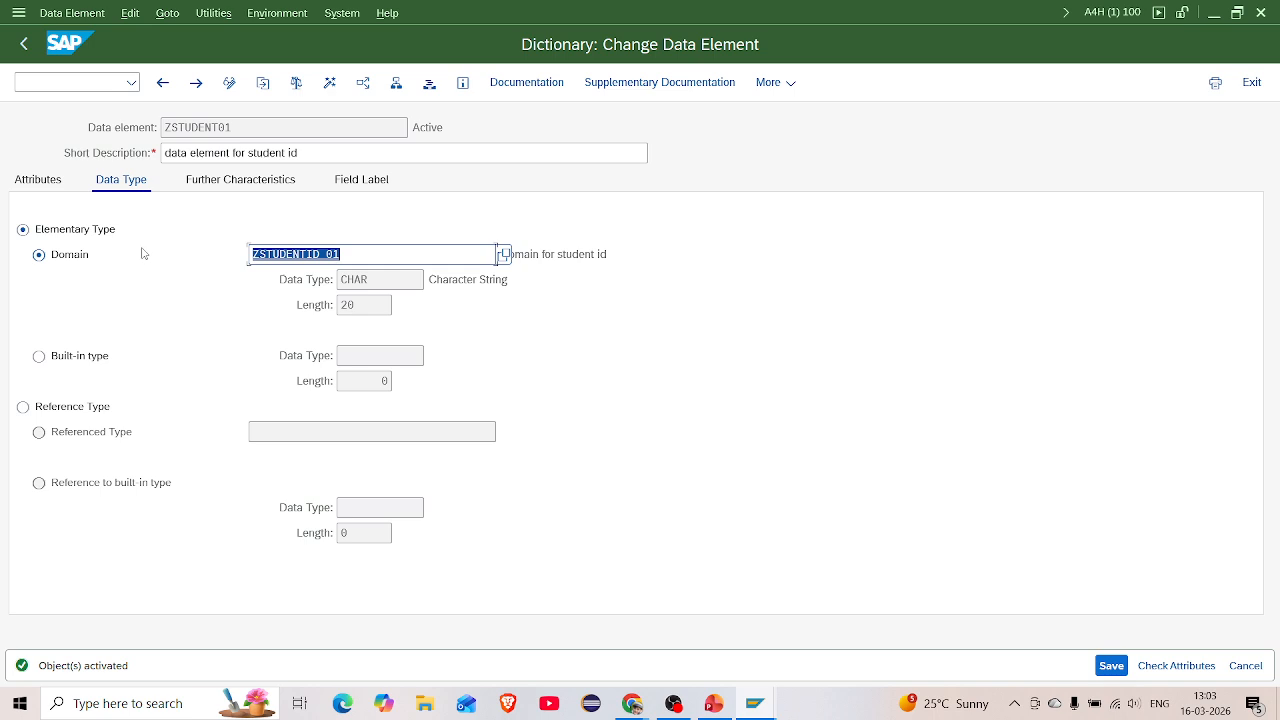
Enter 'Student id' as the Short field label of ZSTUDENT01
left_click(358, 184)
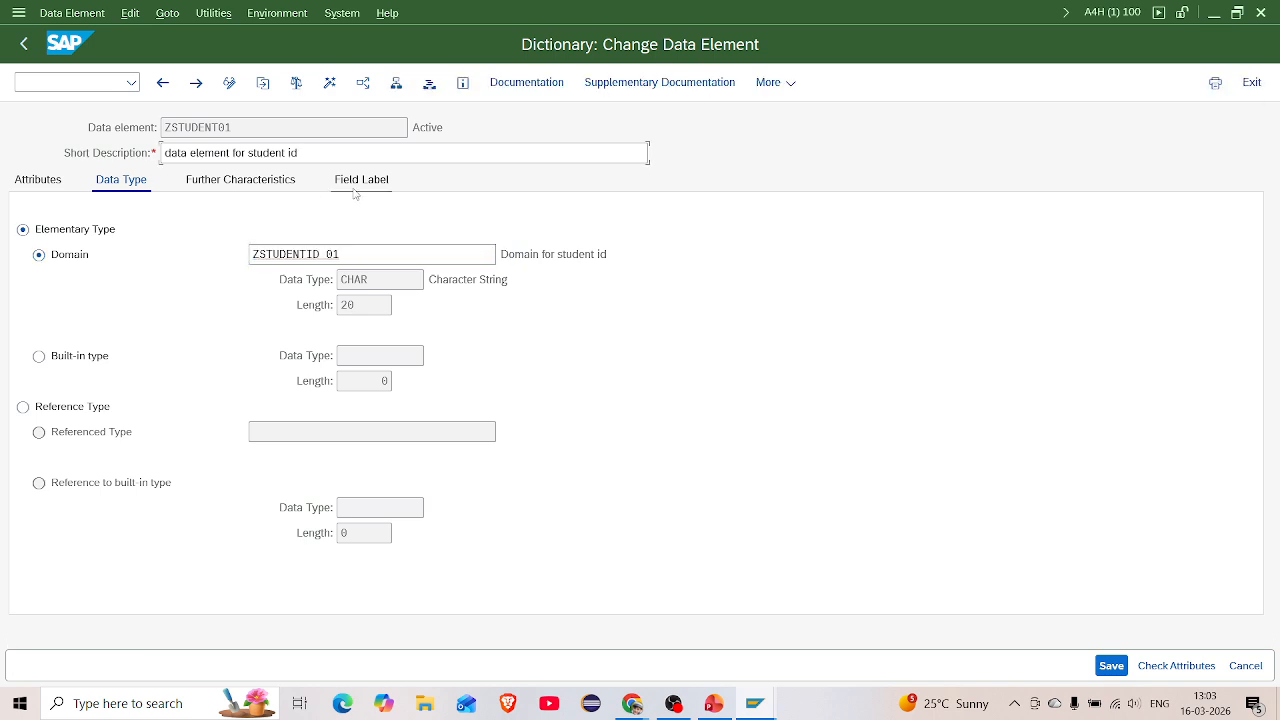
left_click(240, 255)
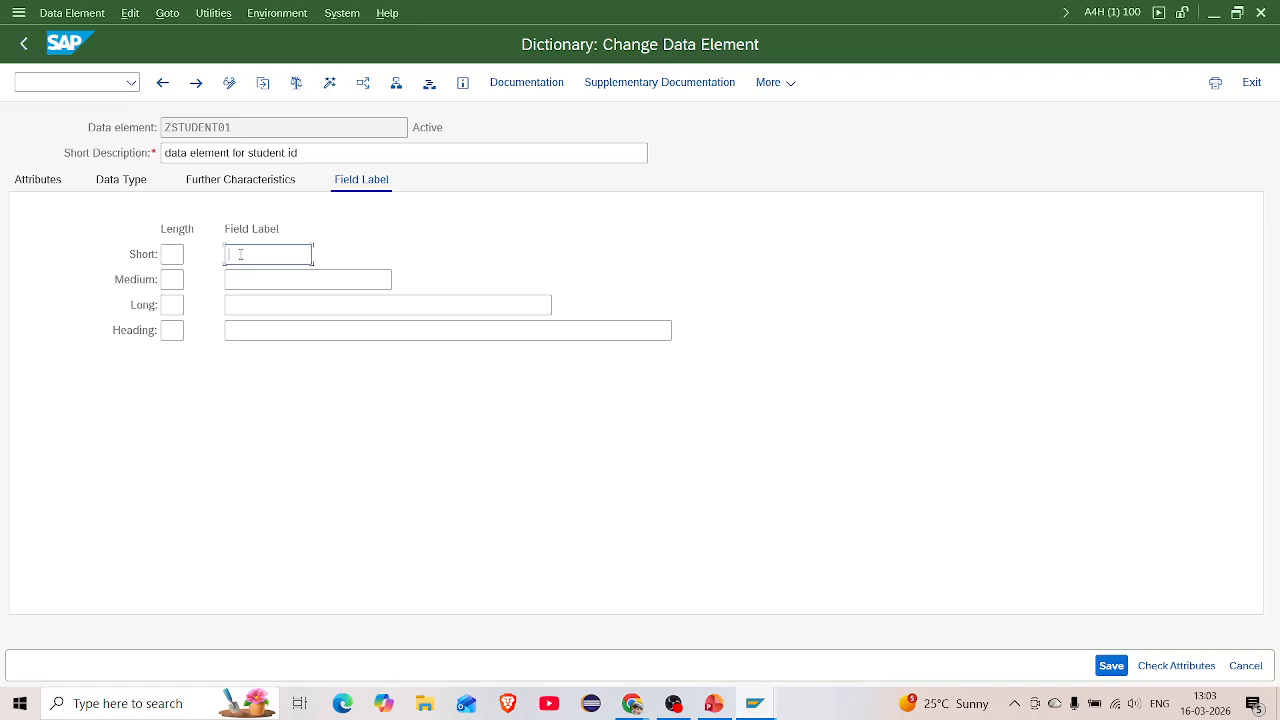
type("Student id")
left_click(245, 281)
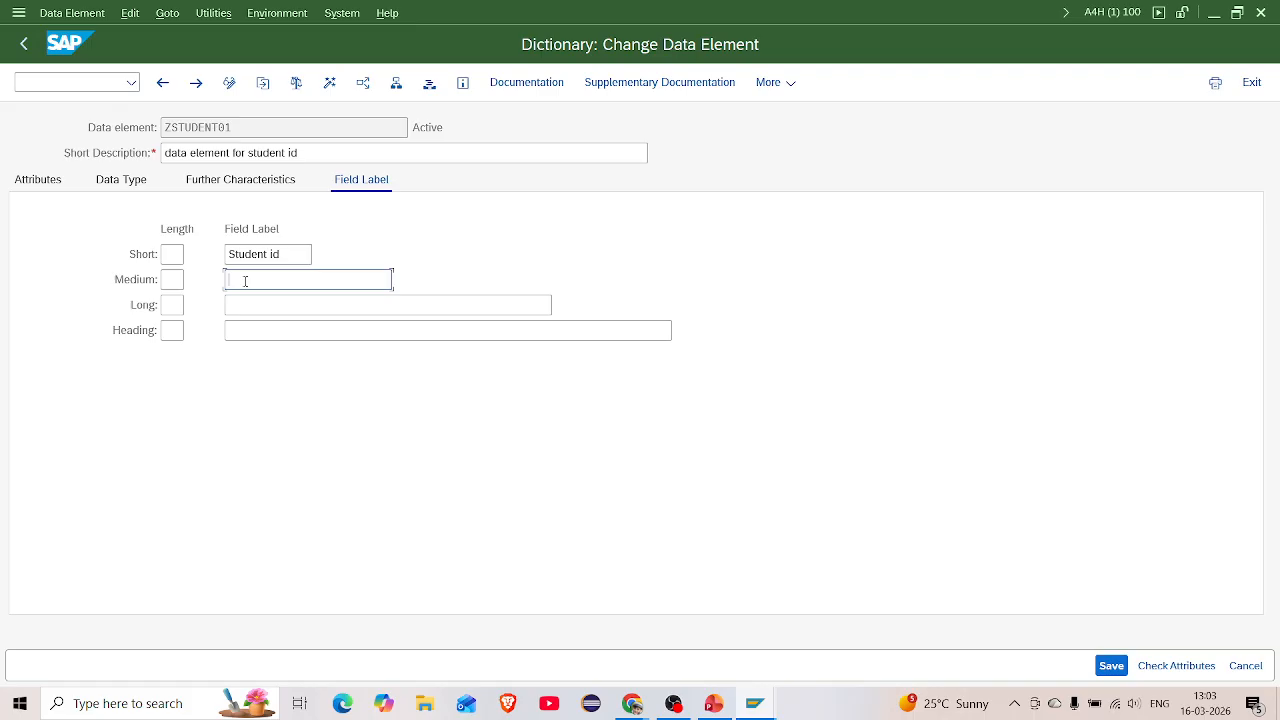
Copy 'Student id' into the Medium, Long and Heading labels, save, and activate ZSTUDENT01
left_click_drag(280, 255, 224, 260)
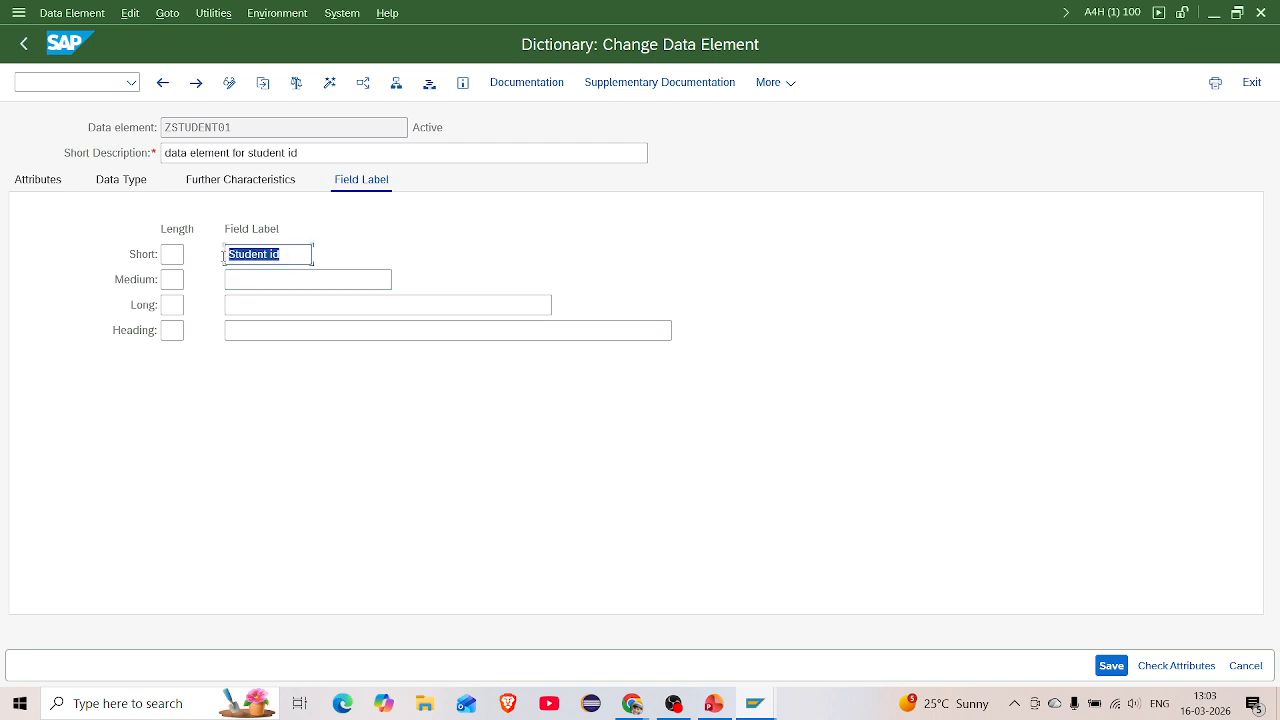
key("ctrl+c")
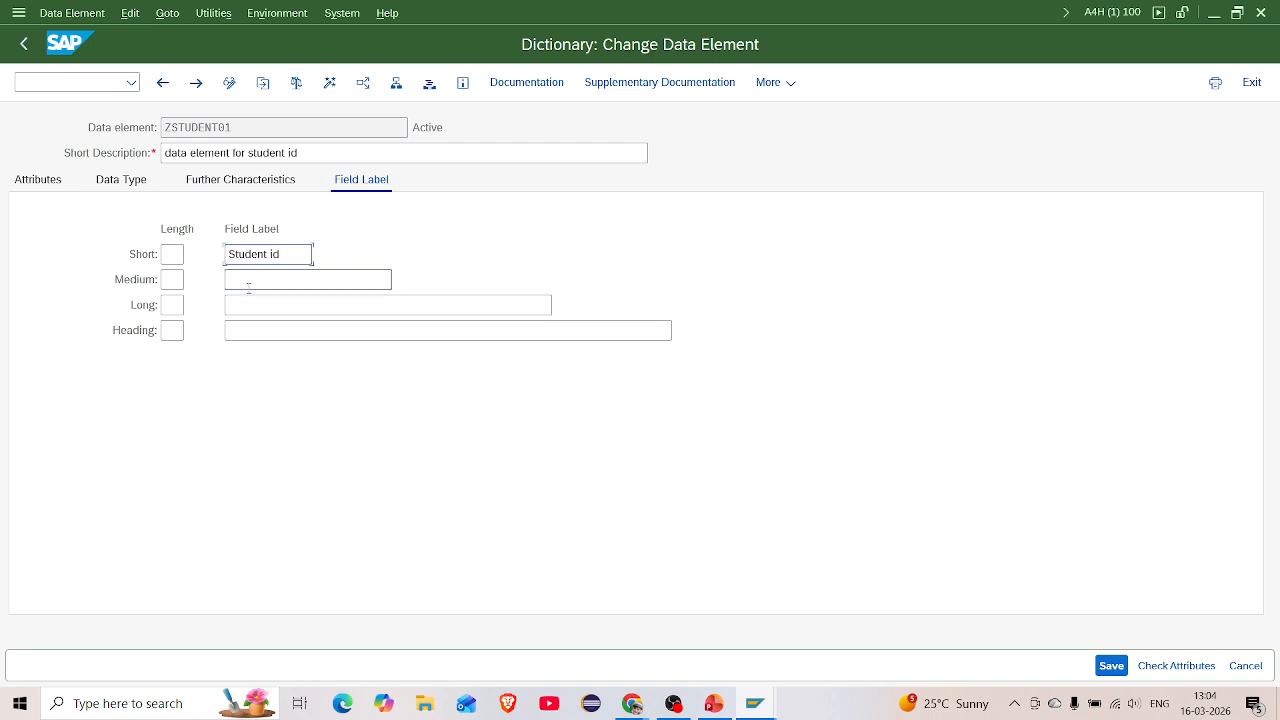
left_click(241, 278)
key("ctrl+v")
left_click(241, 306)
key("ctrl+v")
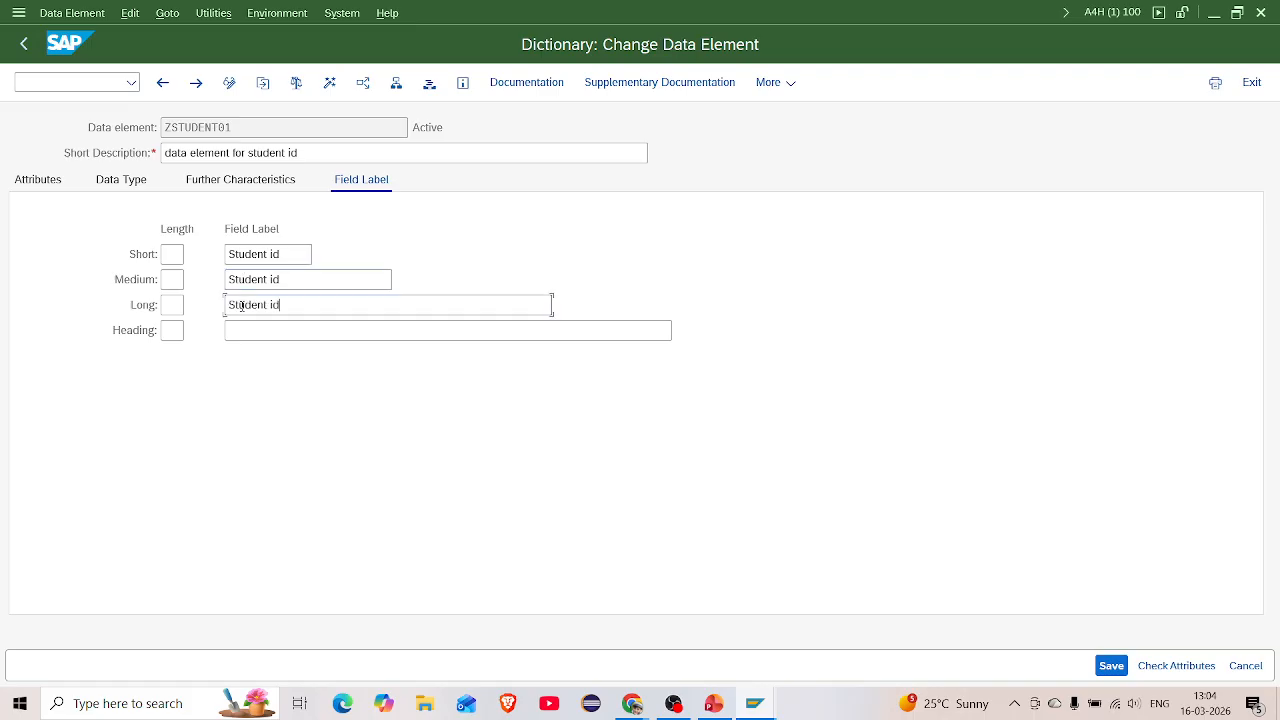
left_click(245, 332)
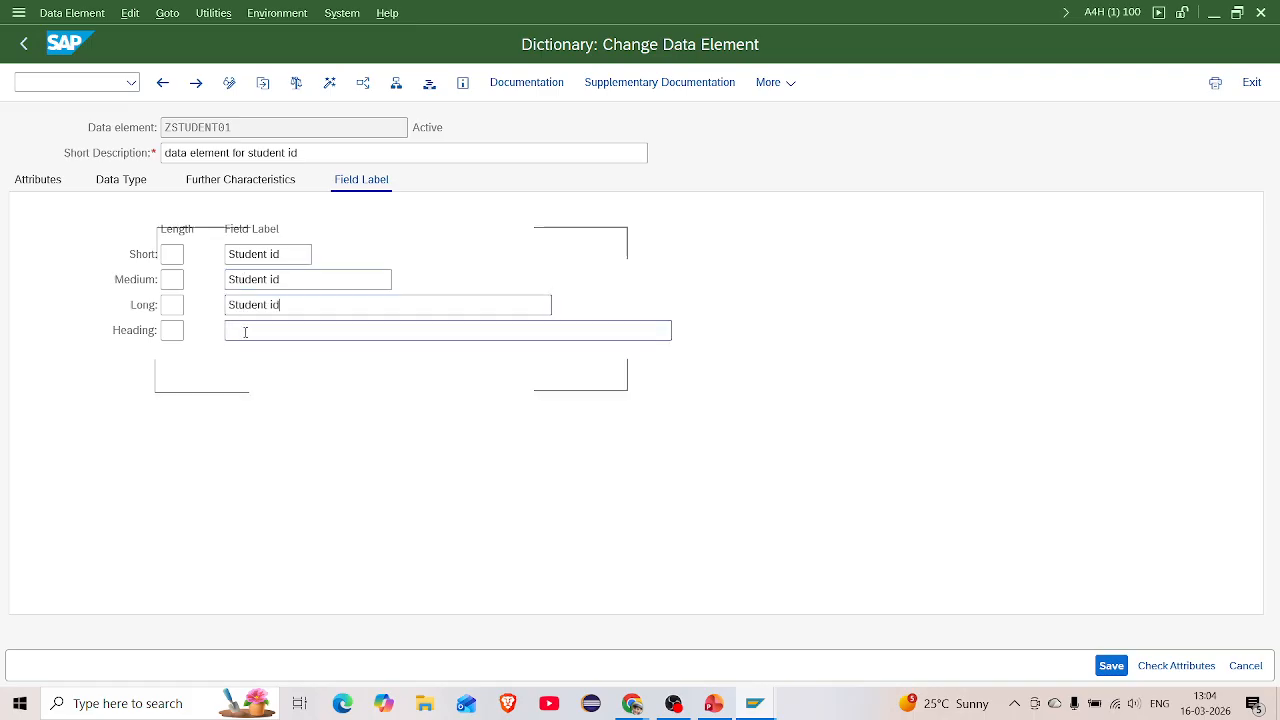
key("ctrl+v")
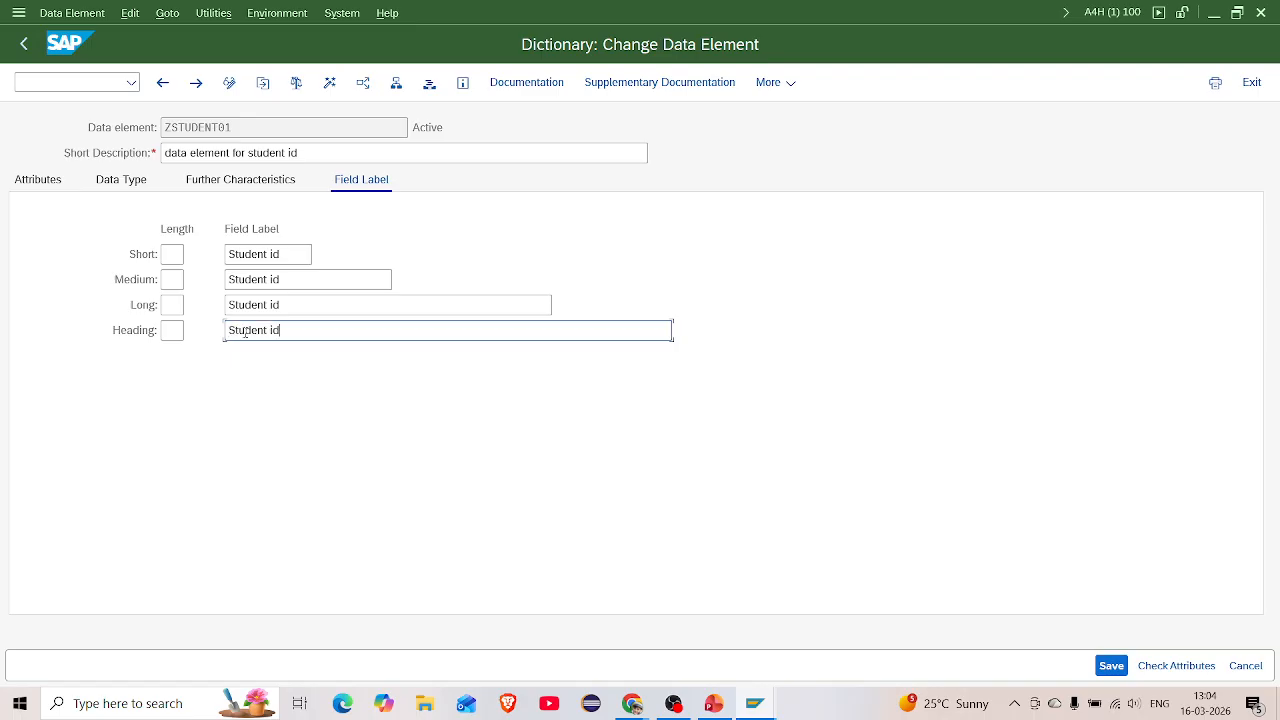
key("ctrl+s")
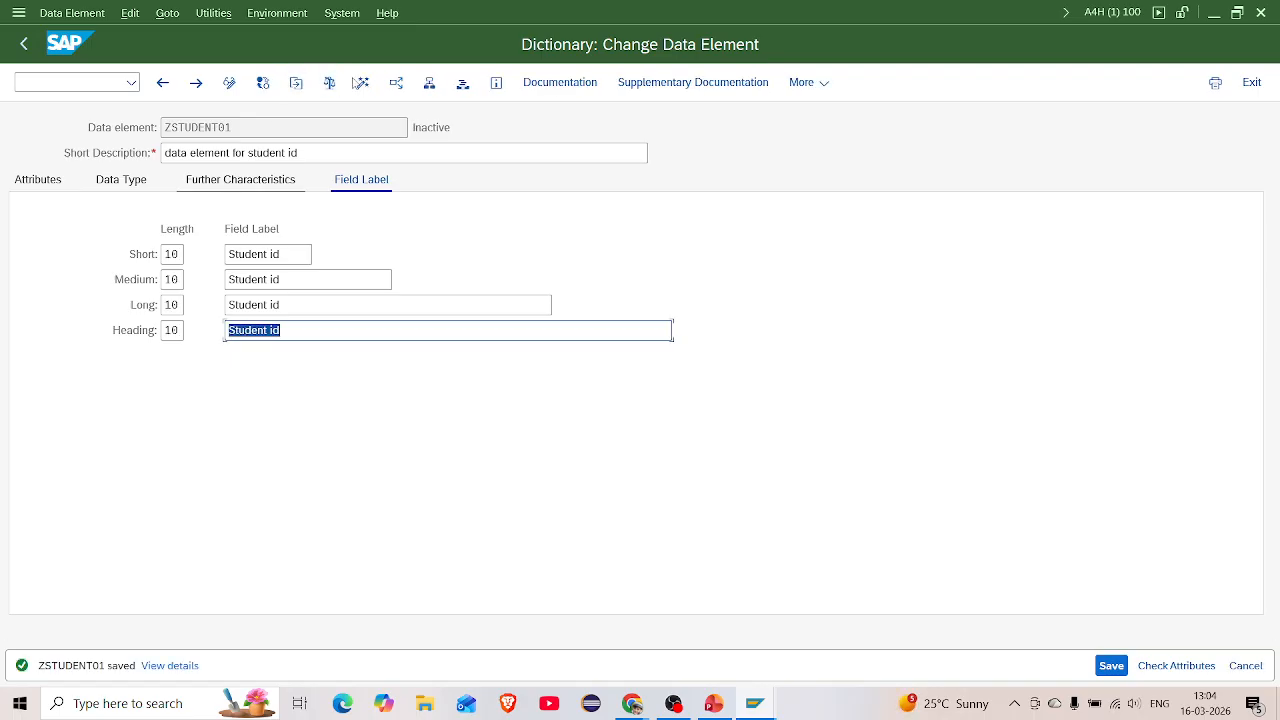
left_click(362, 82)
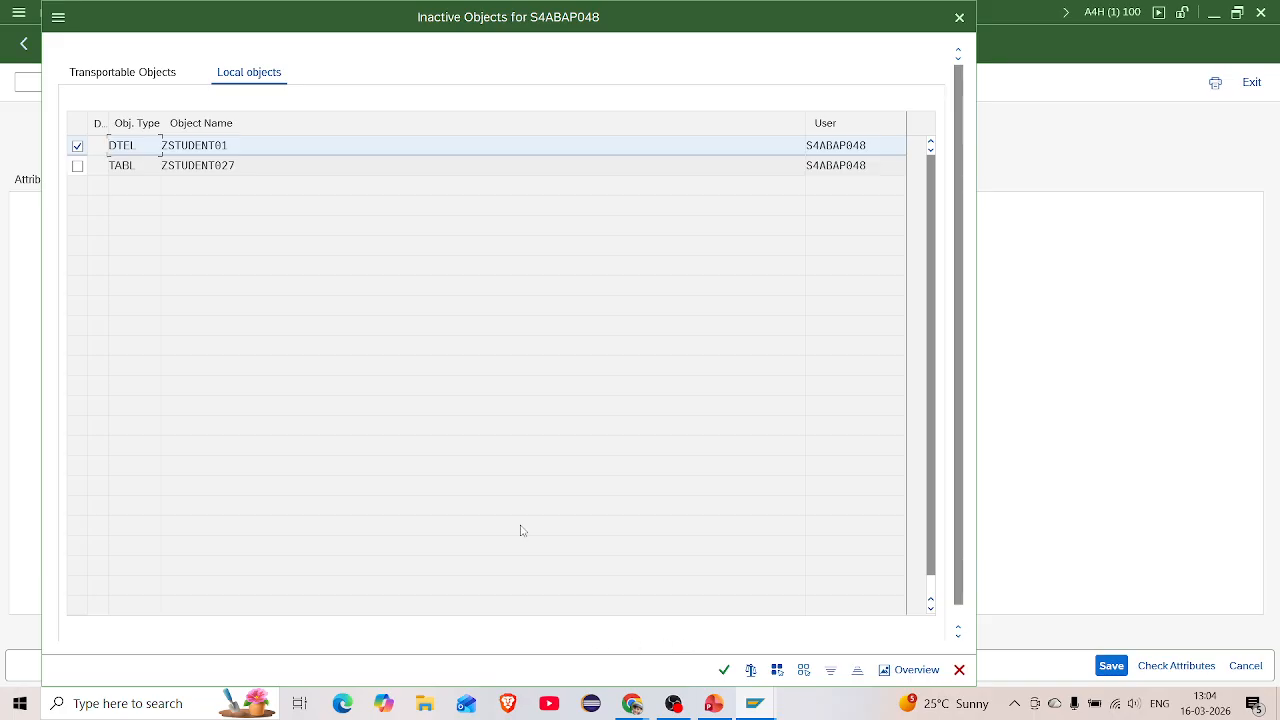
Confirm activation of ZSTUDENT01, review its Data Type and Attributes, and return to ZSTUDENT027's fields
left_click(724, 669)
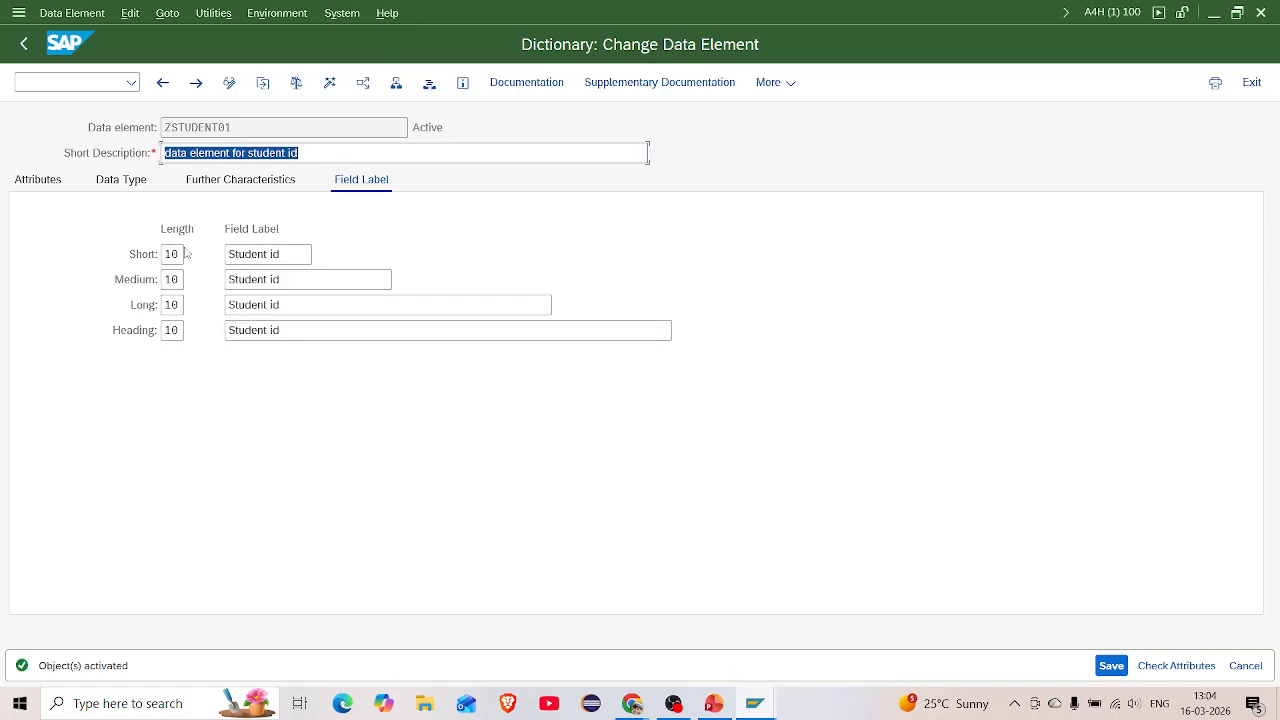
left_click(101, 180)
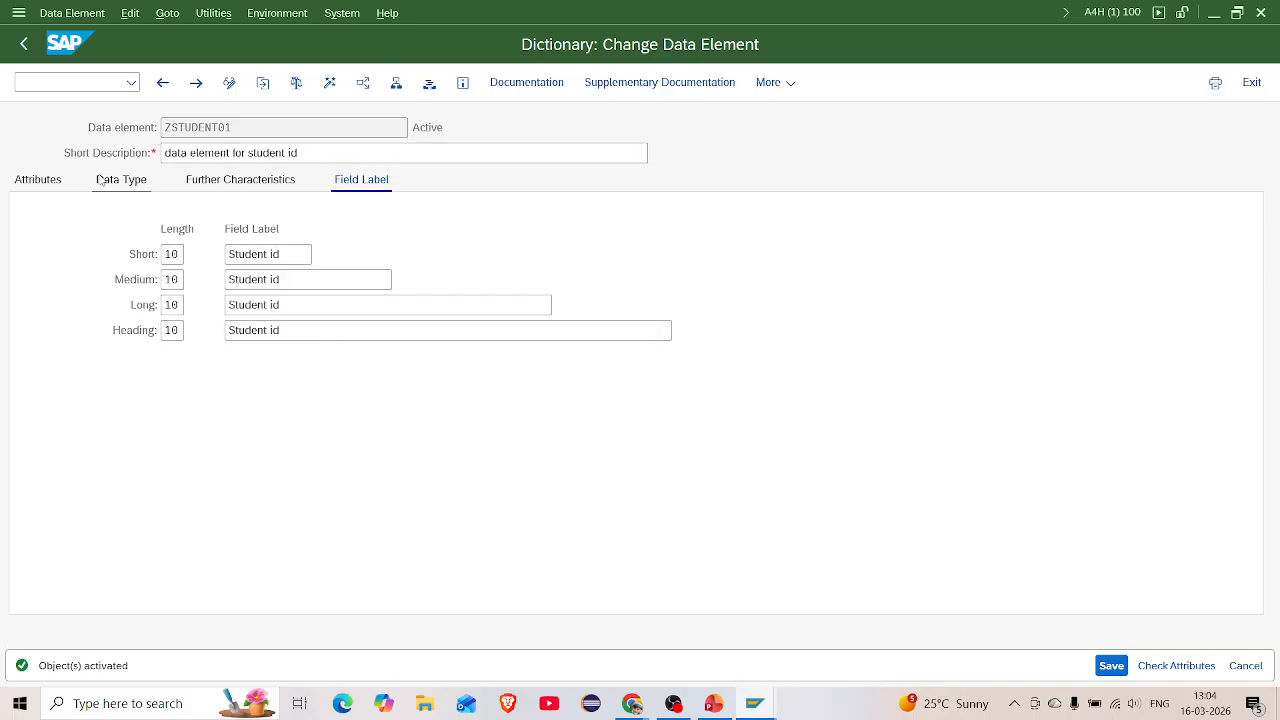
left_click(45, 186)
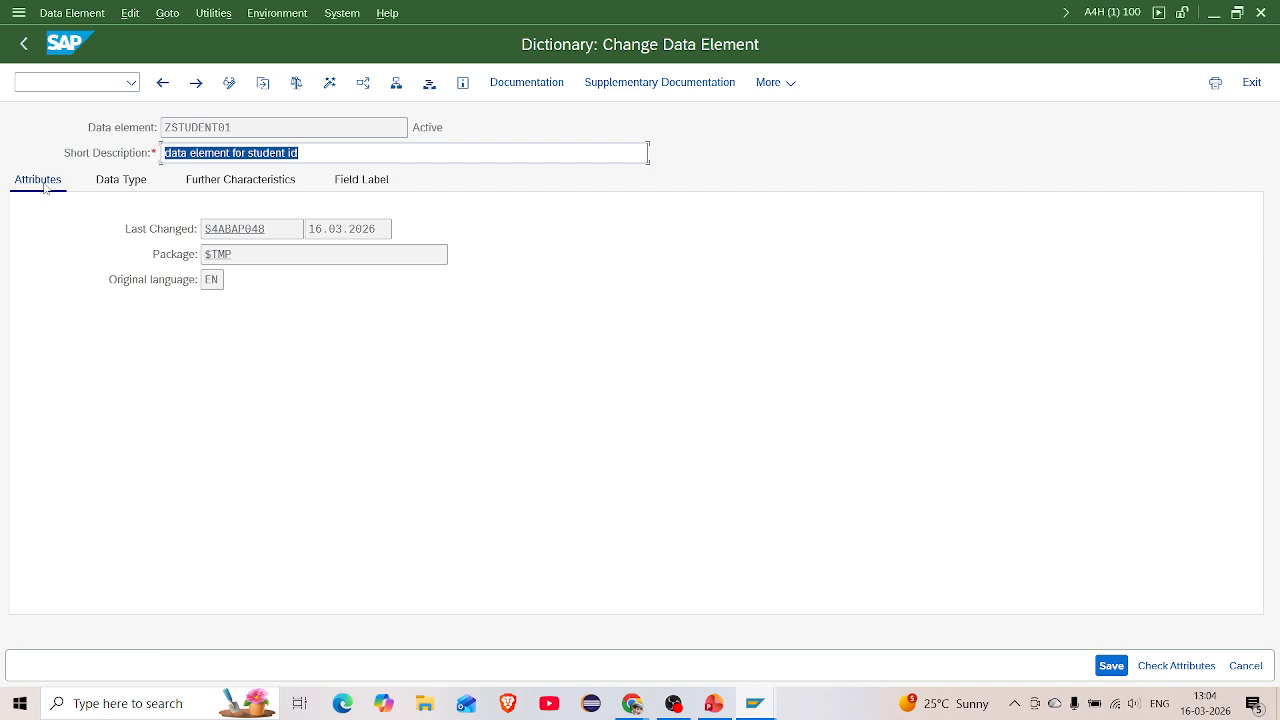
left_click(162, 83)
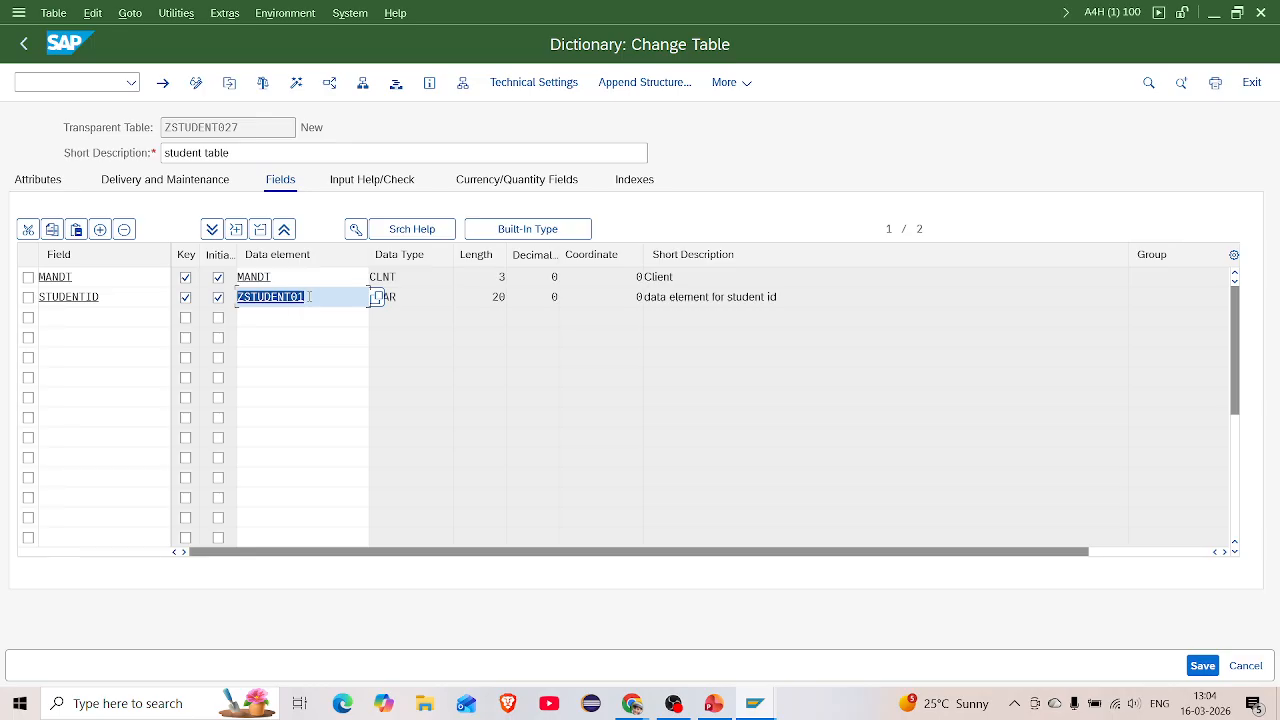
Add field STUDENT_NAME with data element ZFIRST_NAME in row 3
left_click(70, 318)
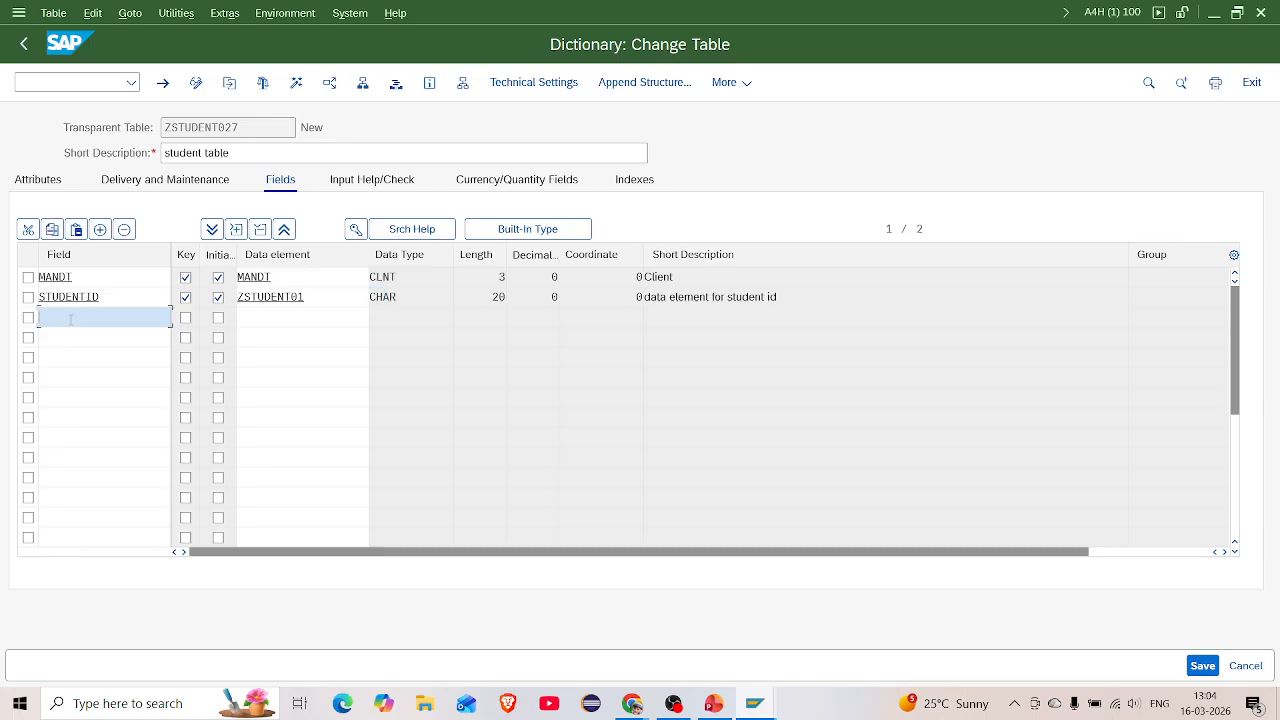
type("student")
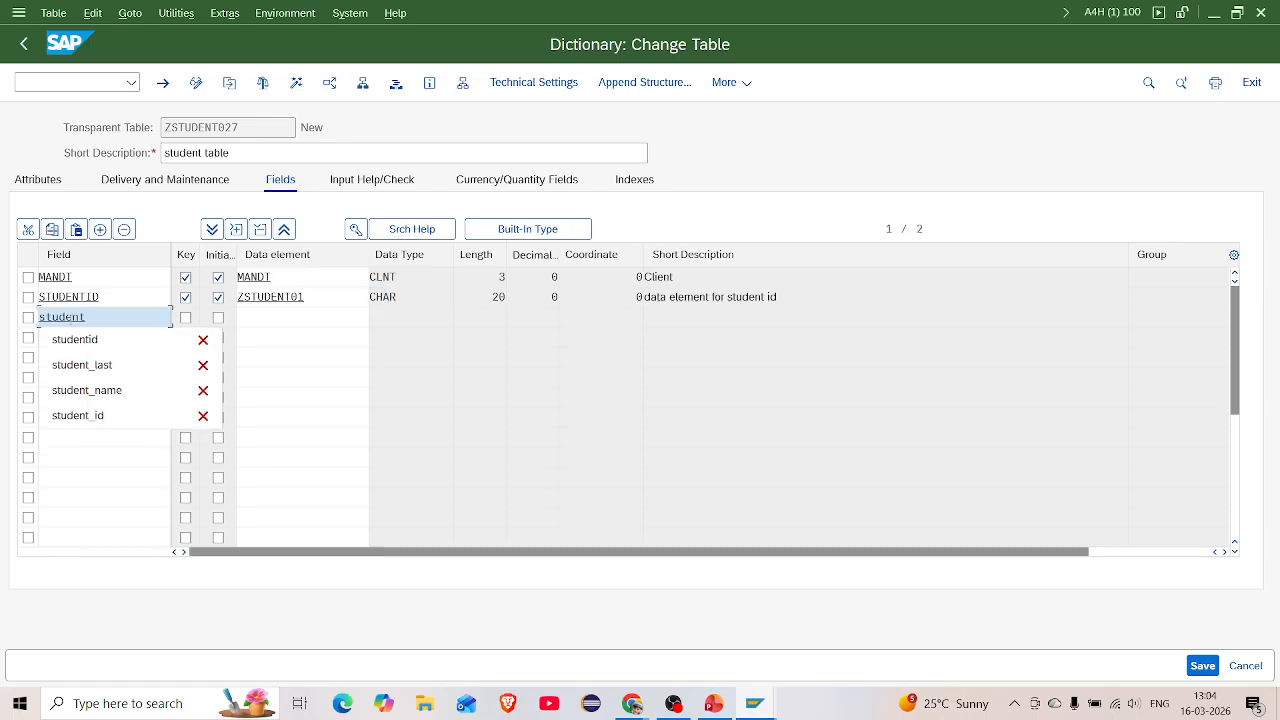
type("_")
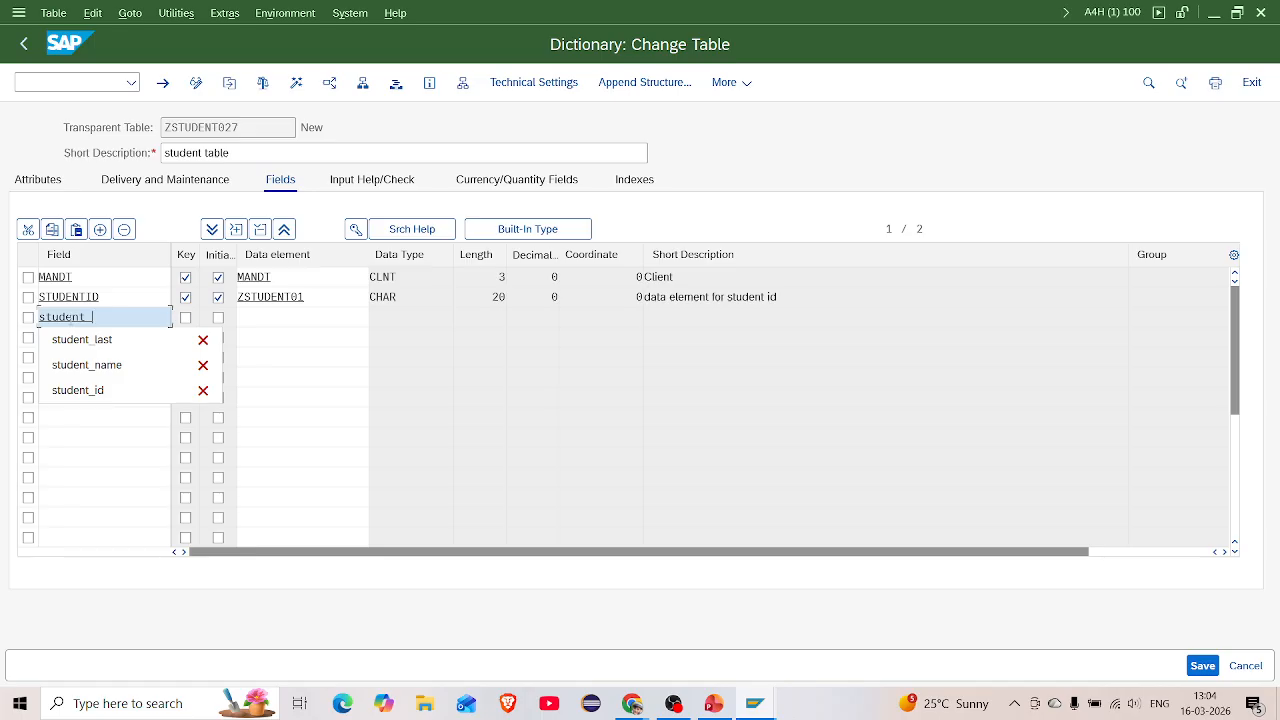
left_click(88, 366)
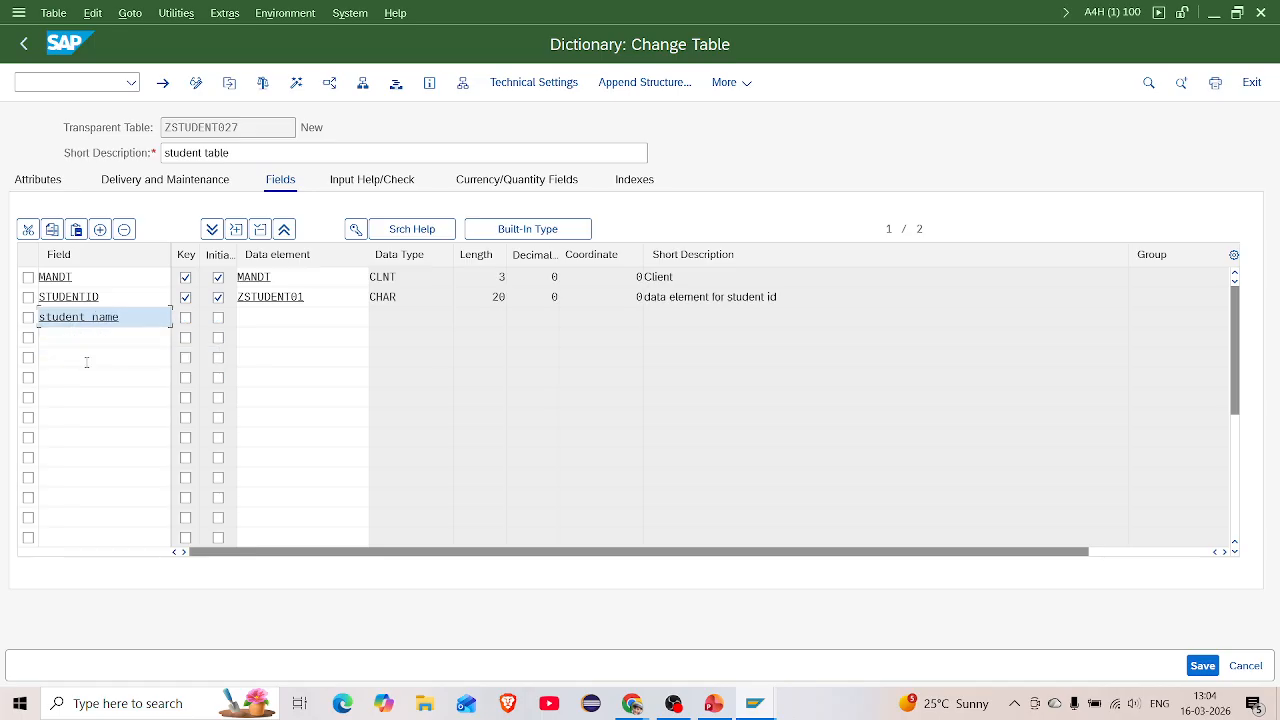
left_click(254, 317)
type("z")
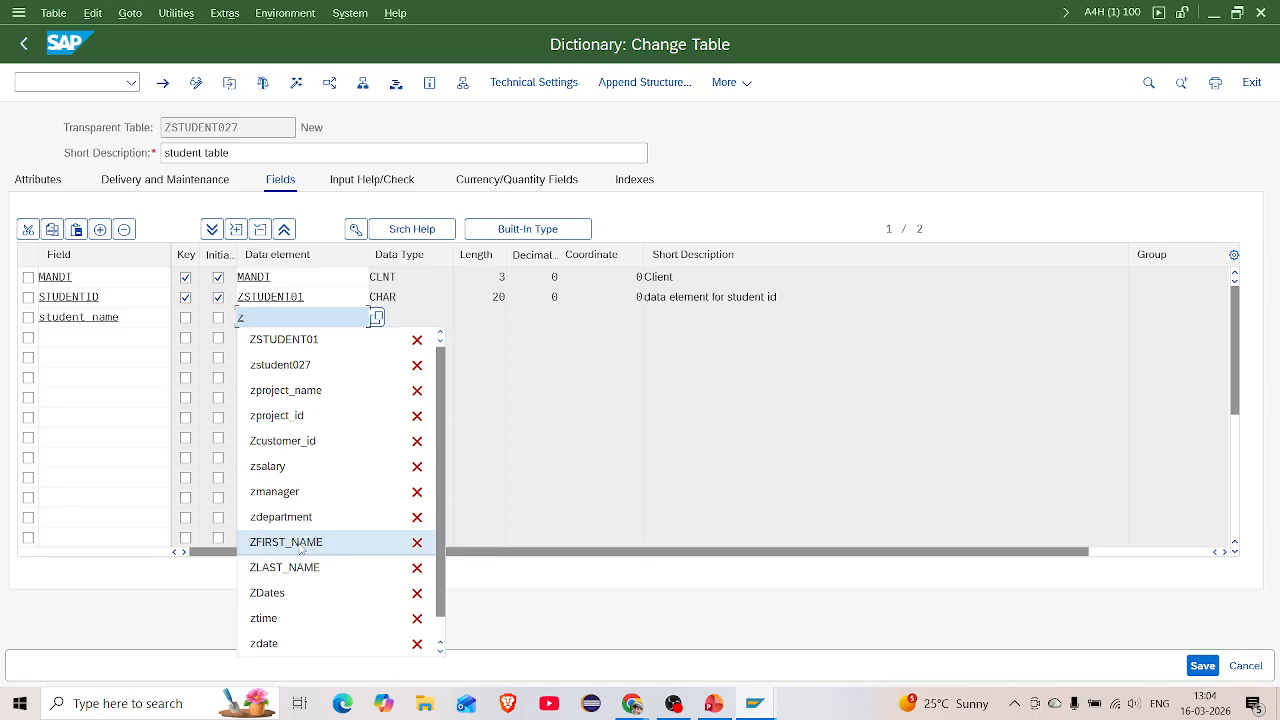
left_click(300, 544)
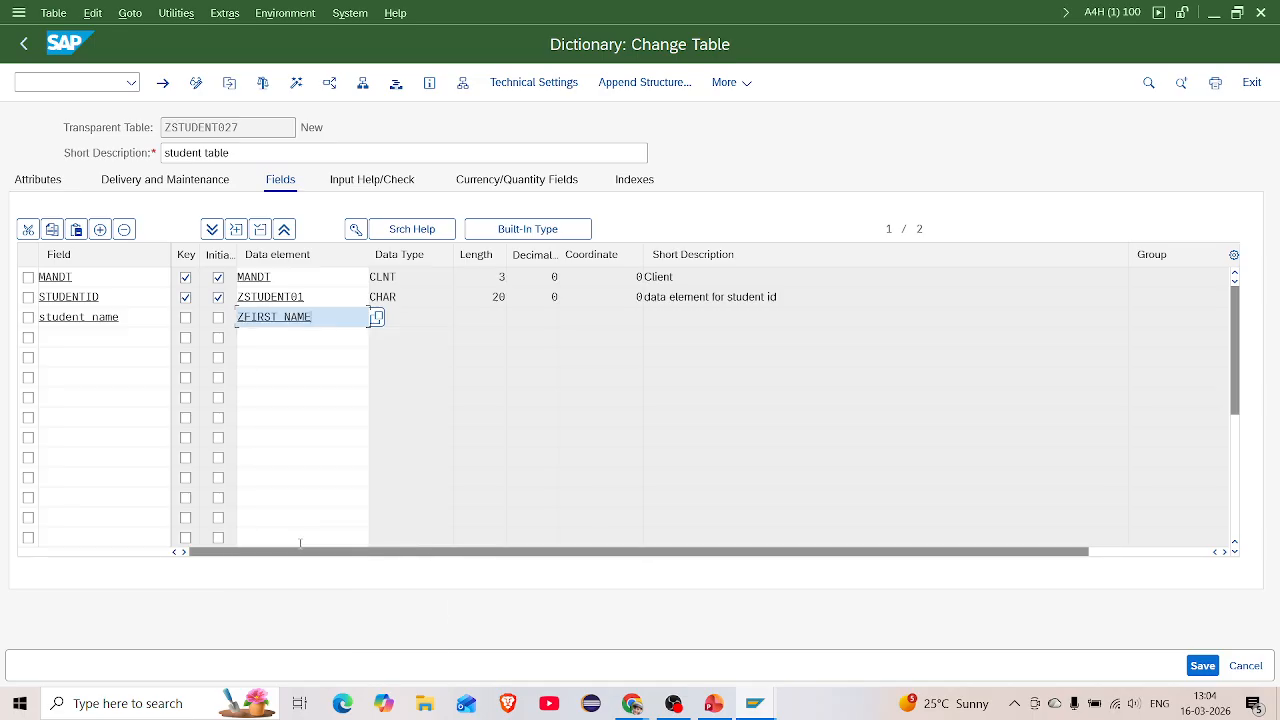
key("Return")
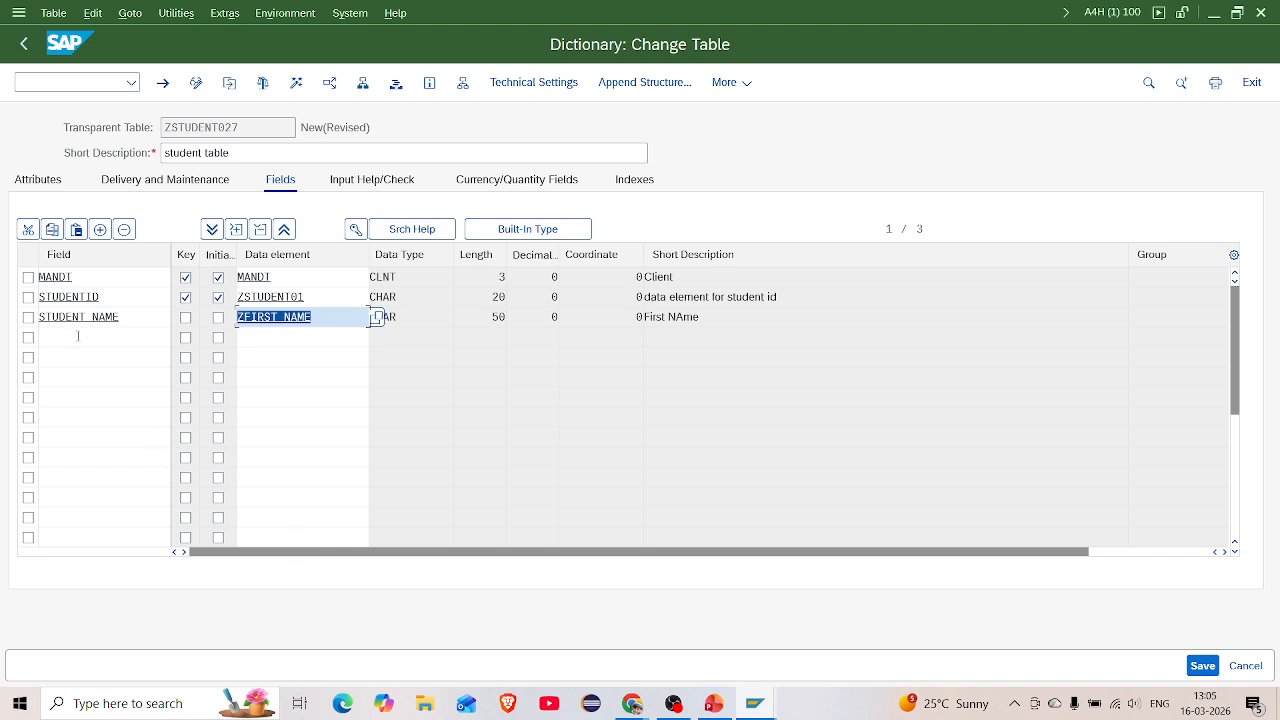
Add field STUDENT_LAST with data element ZLAST_NAME in row 4
left_click(73, 335)
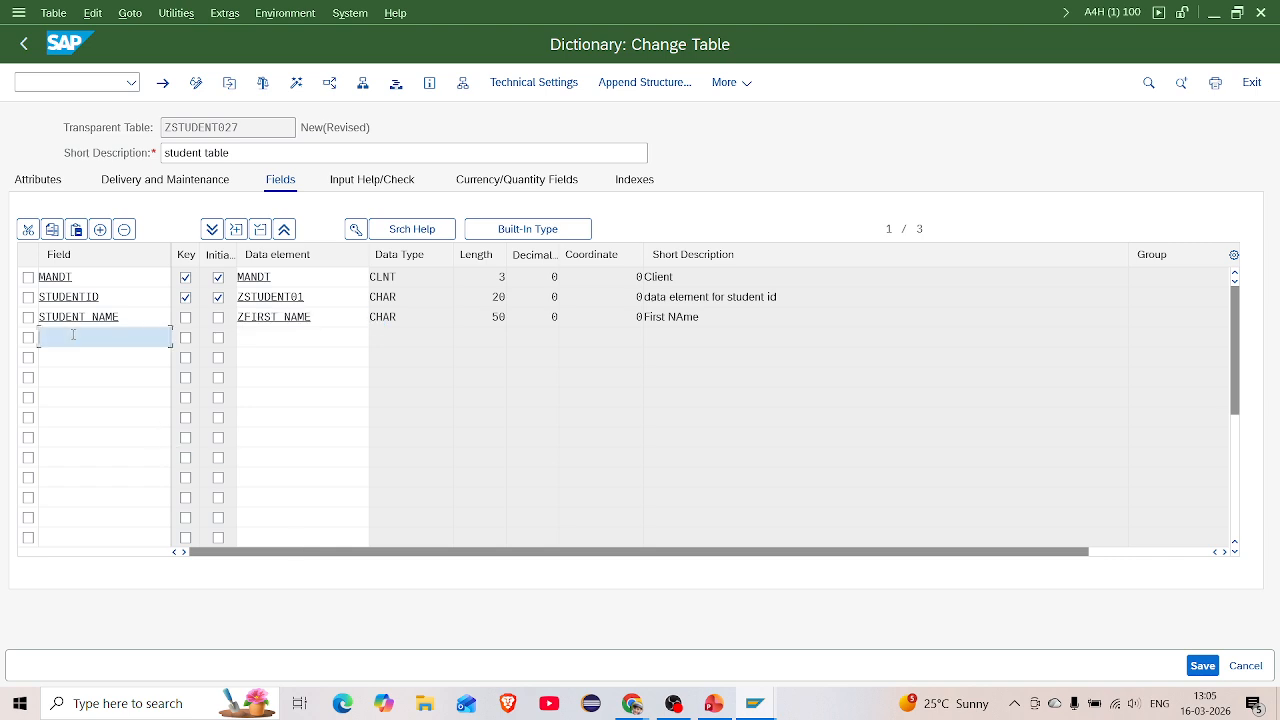
type("sti")
key("BackSpace")
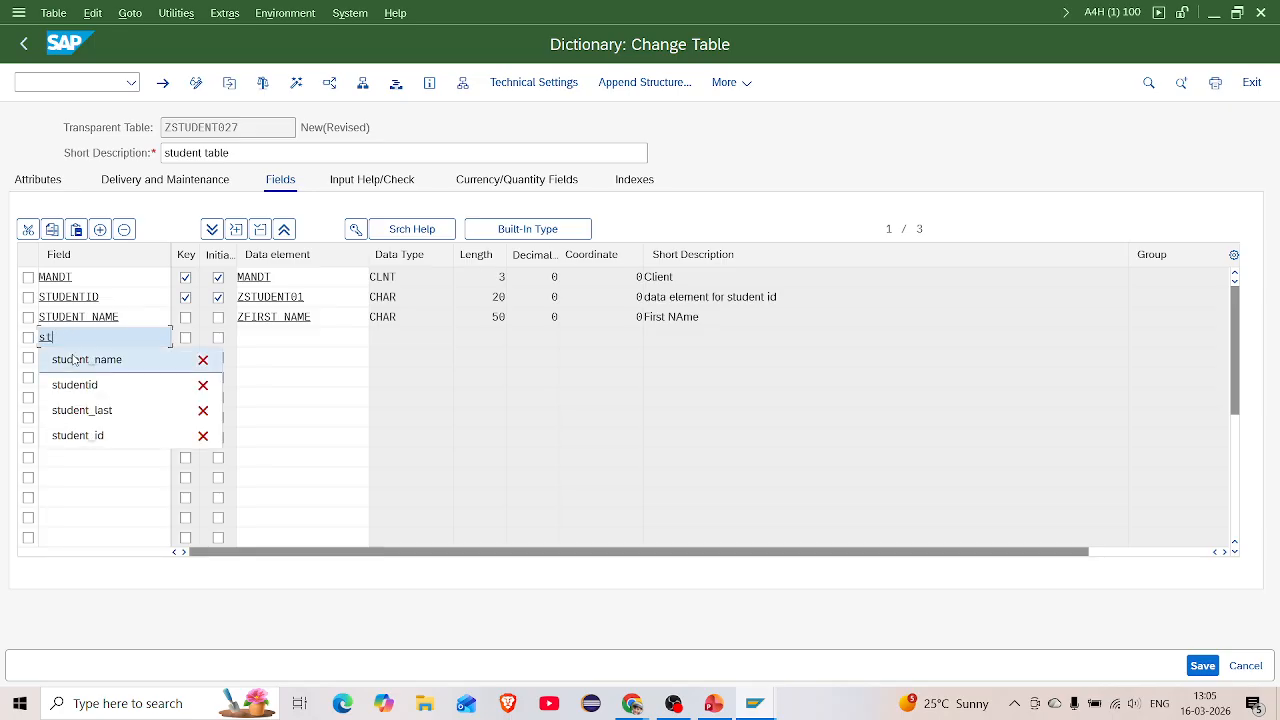
left_click(77, 411)
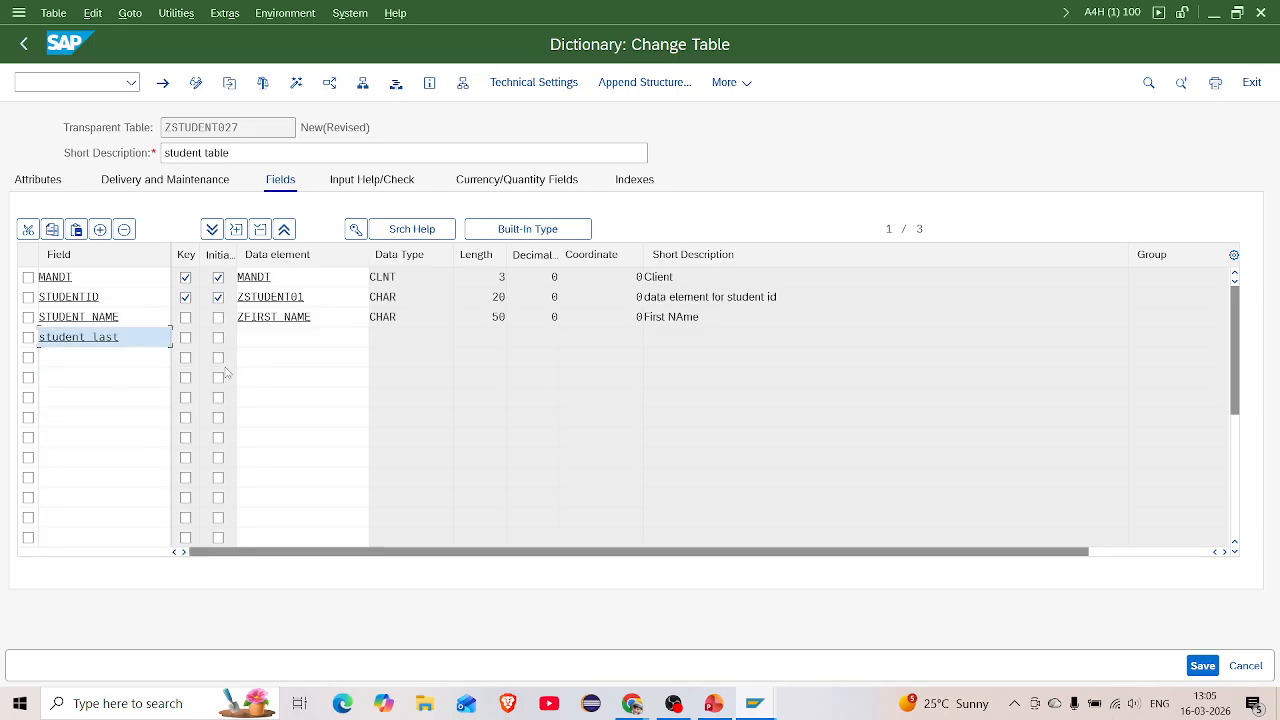
left_click(245, 341)
type("z")
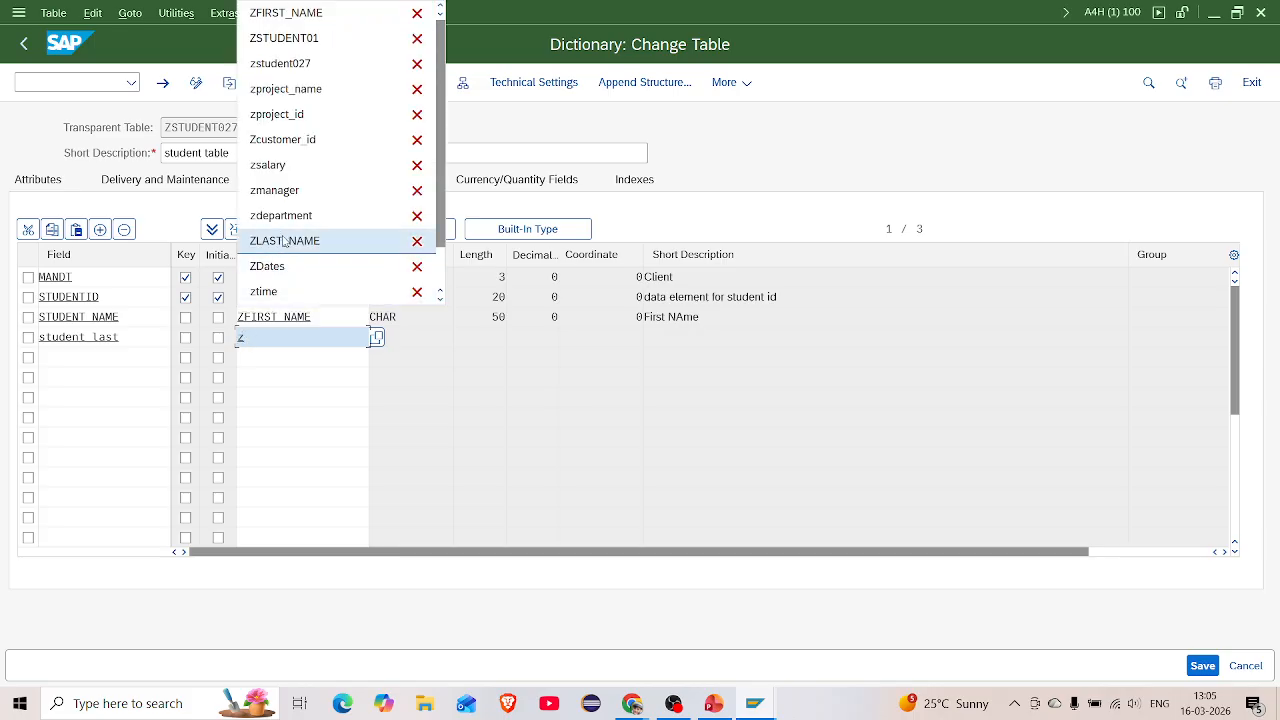
left_click(283, 242)
key("Return")
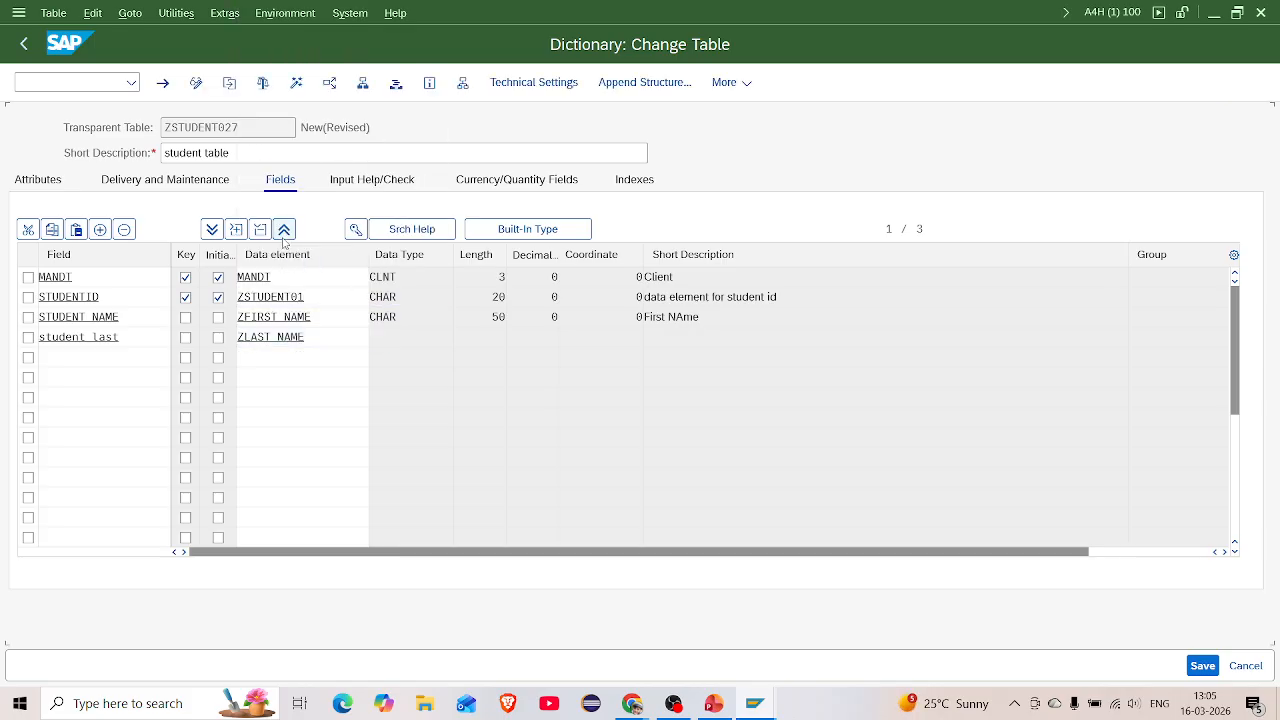
Add field STUDENT_CLASS with data element ZSTUDENT_CLASS in row 5
left_click(62, 357)
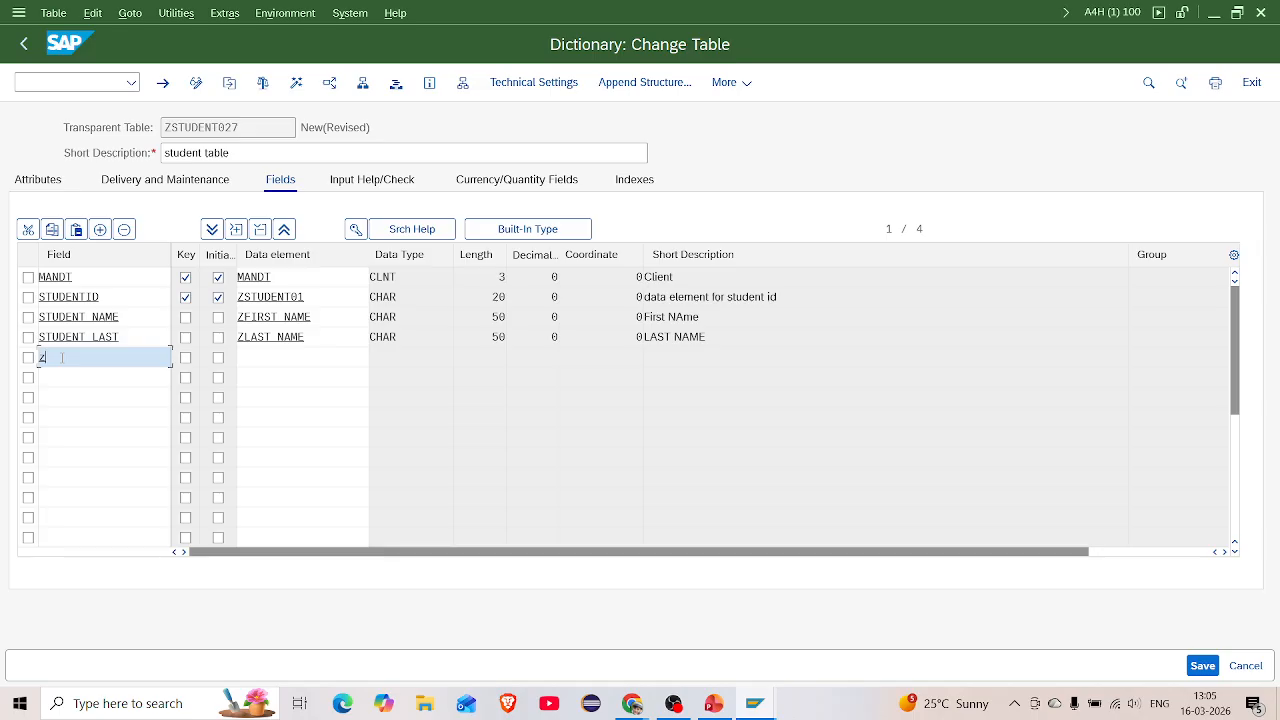
type("z")
key("BackSpace")
type("stu")
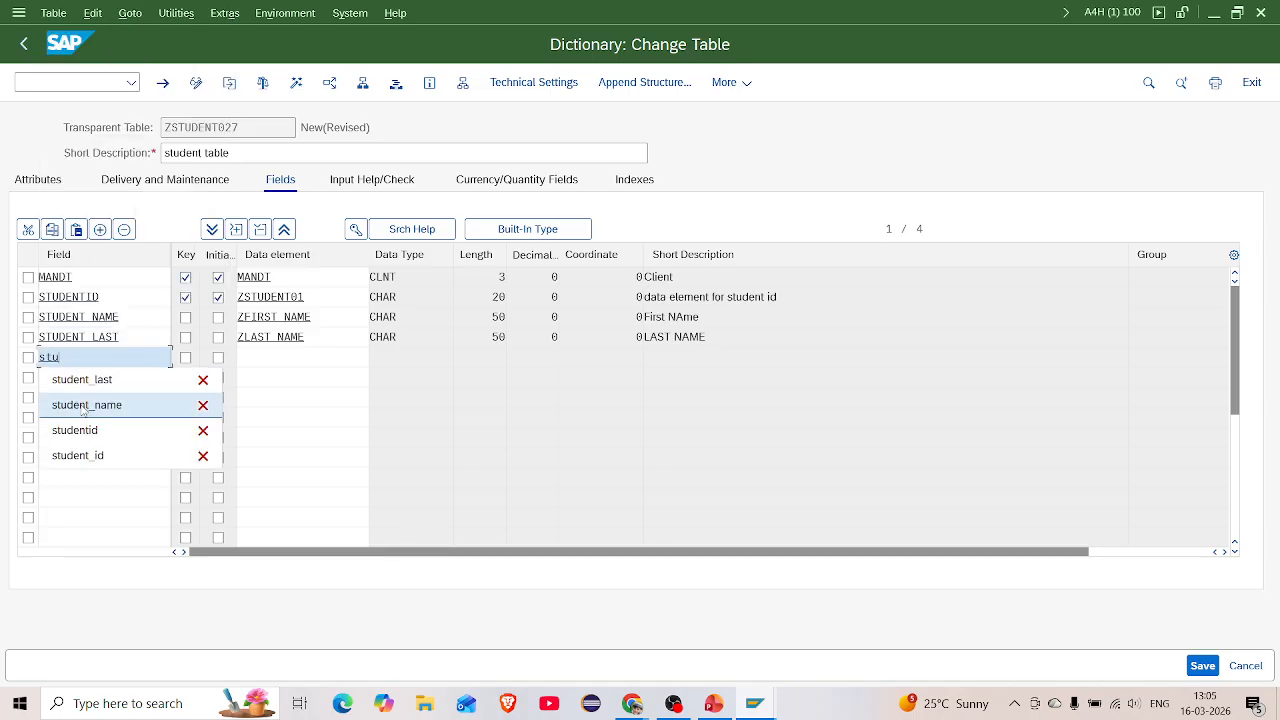
type("det")
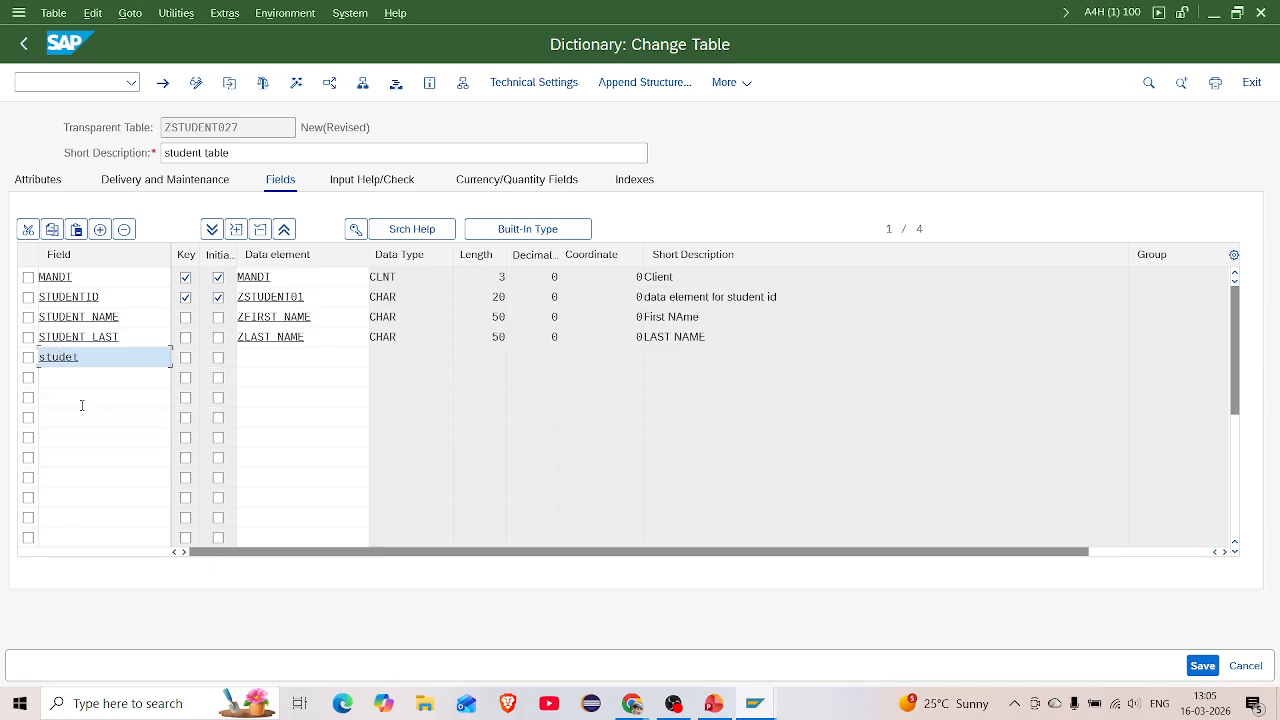
key("BackSpace")
type("n")
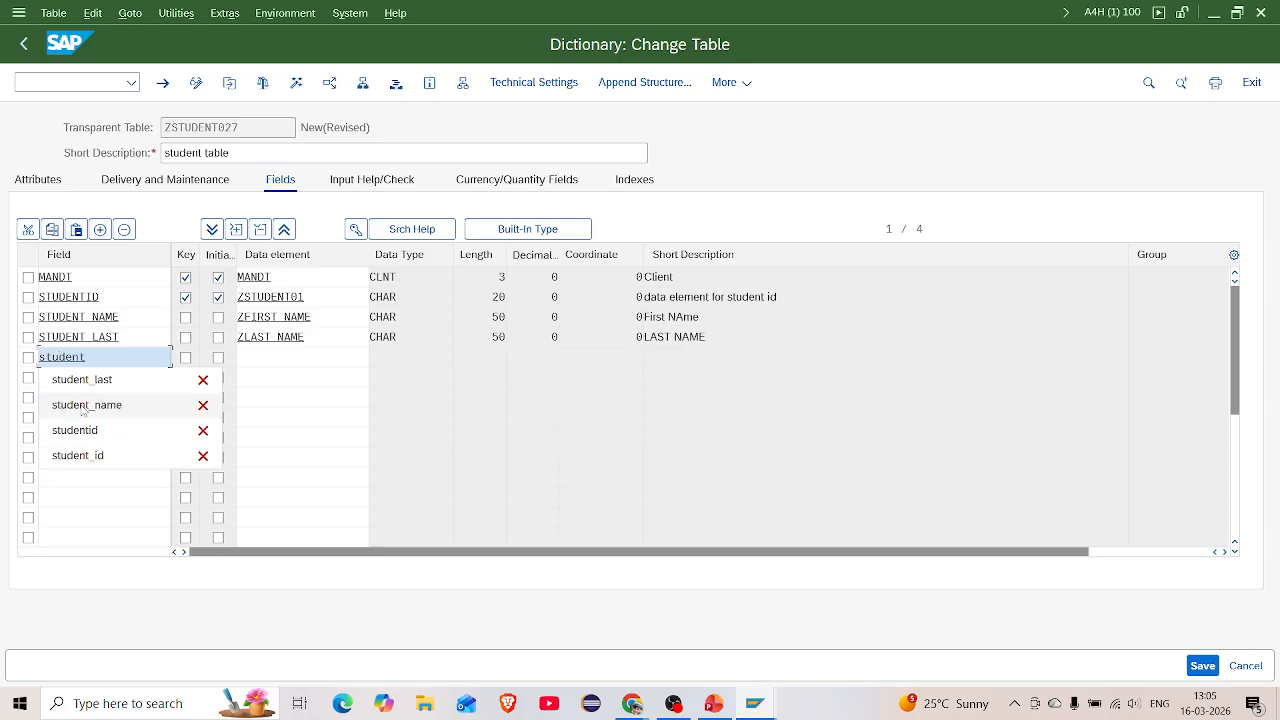
type("t_")
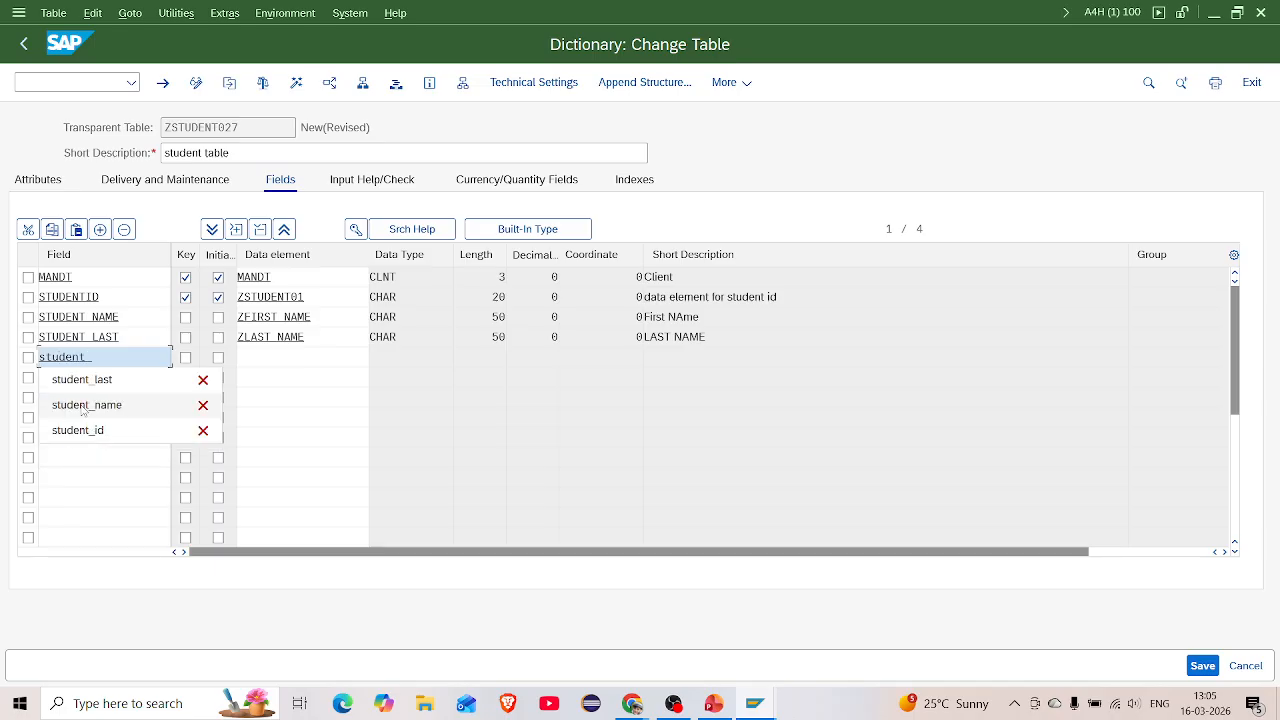
type("cl")
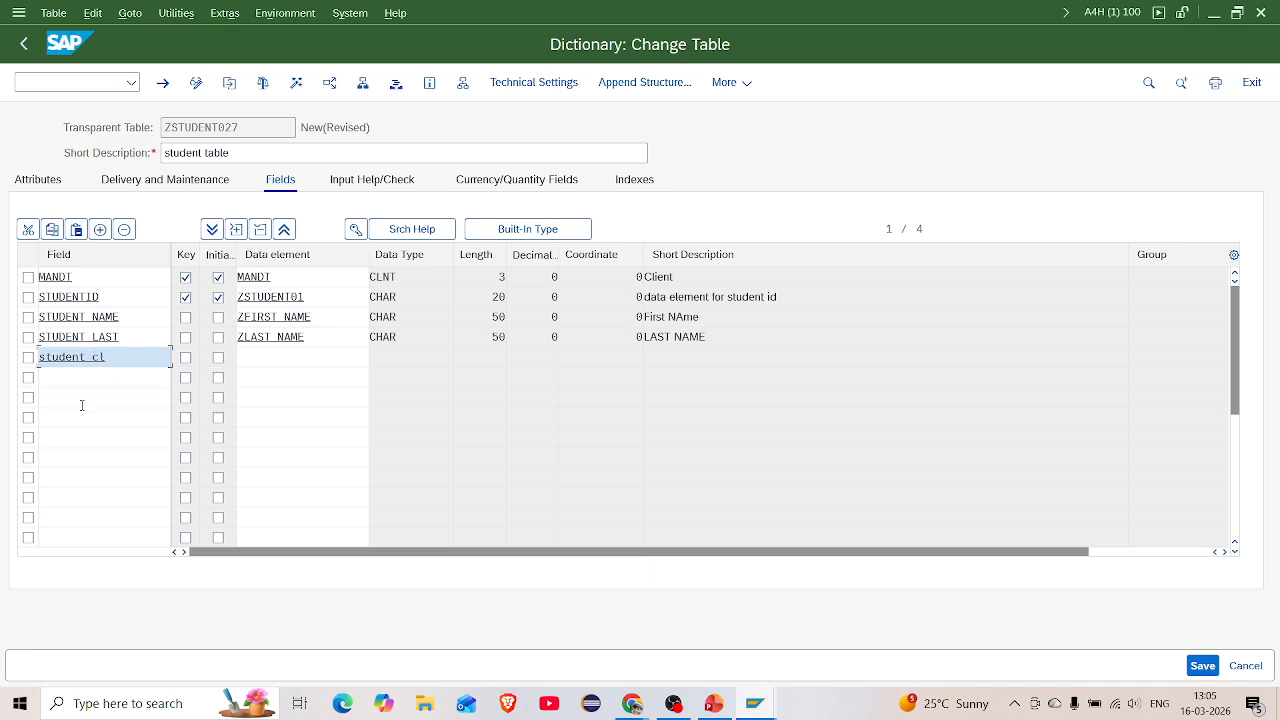
type("ass")
left_click(243, 359)
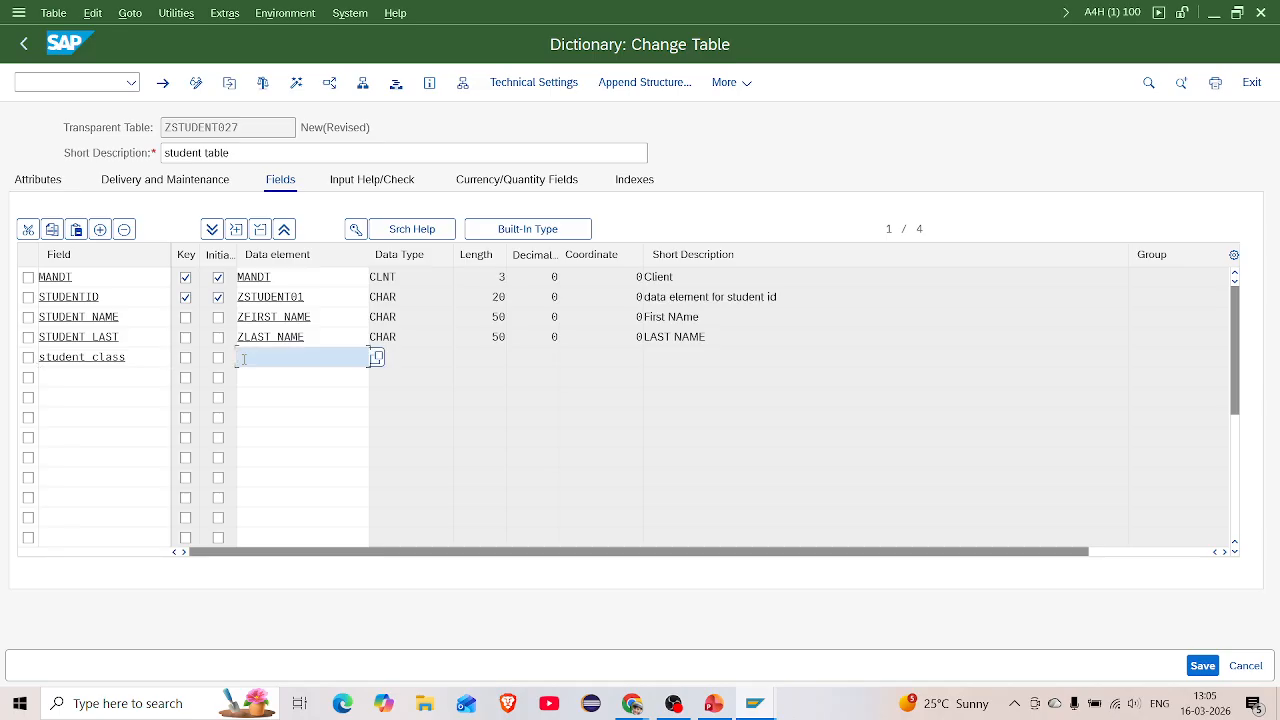
type("Z")
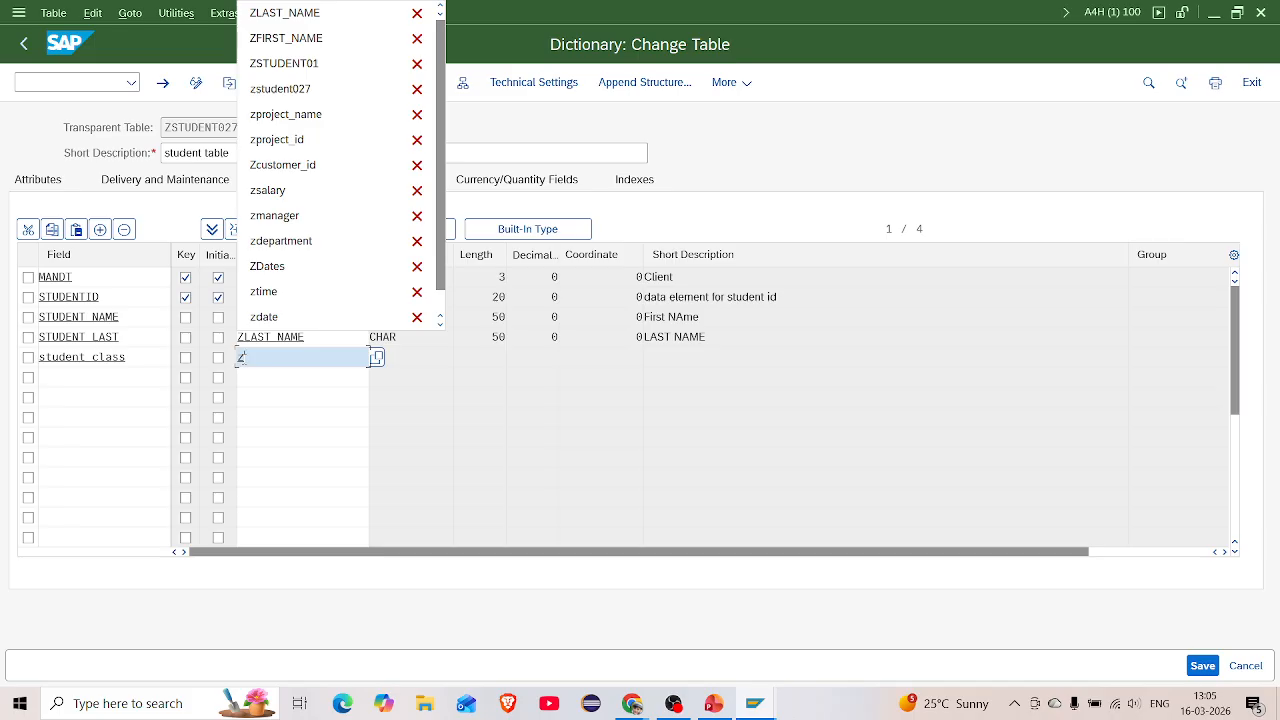
type("student")
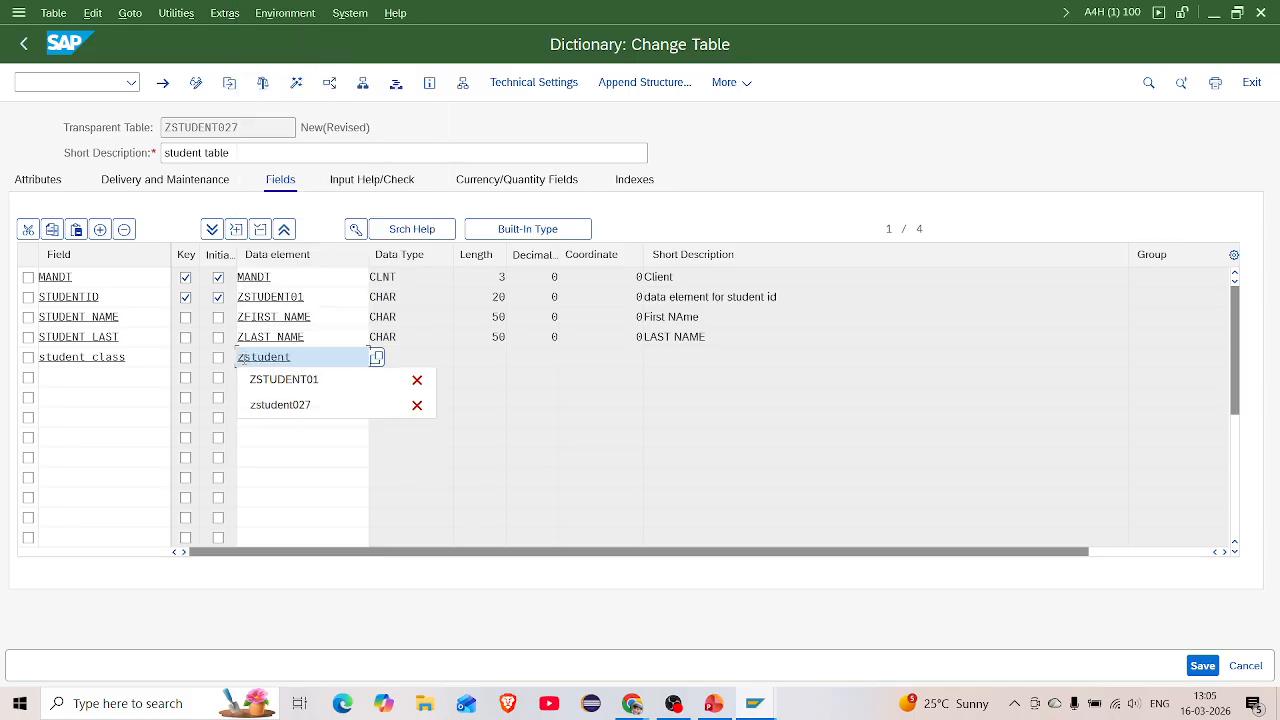
type("_cl")
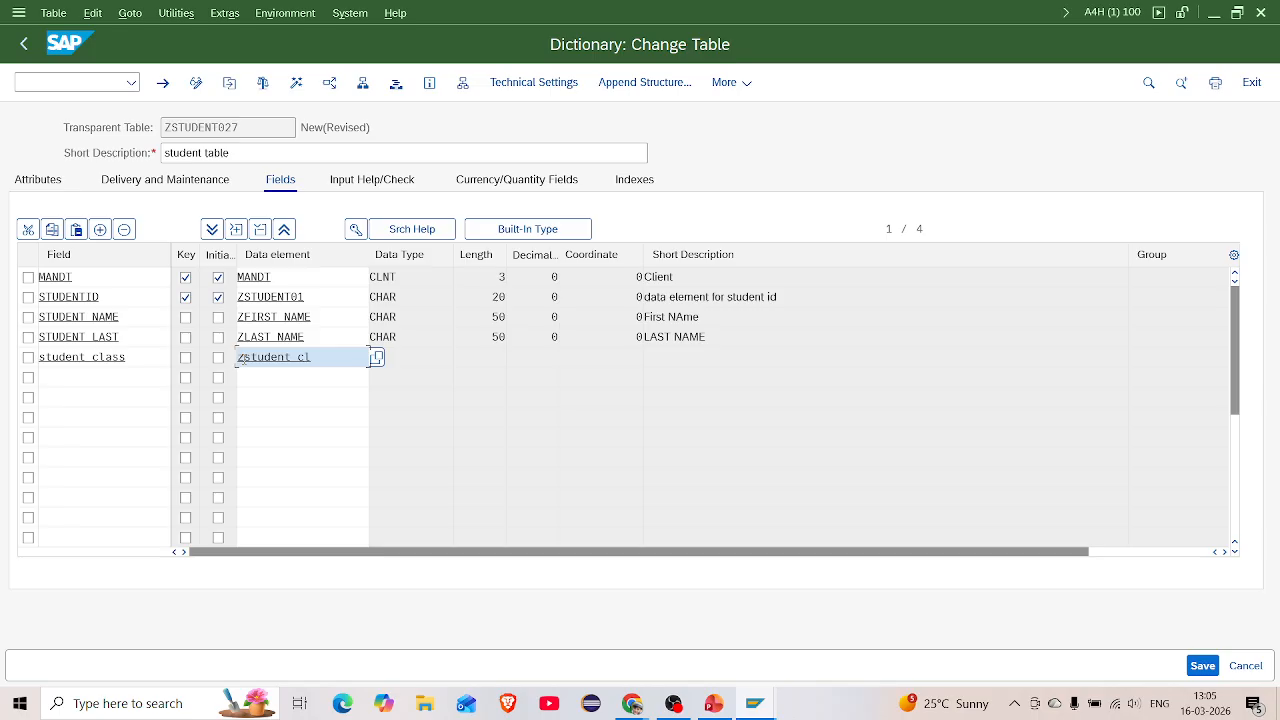
type("ass")
key("Return")
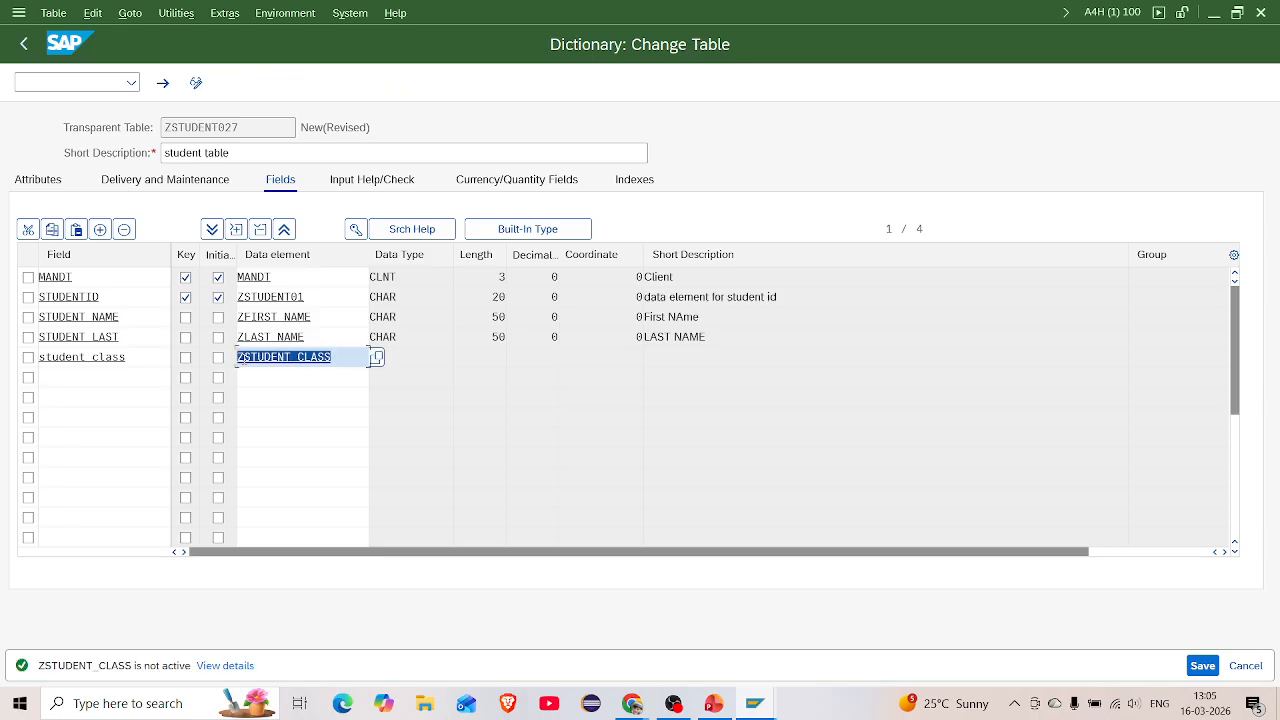
Save the table and agree to create the missing data element ZSTUDENT_CLASS
key("F3")
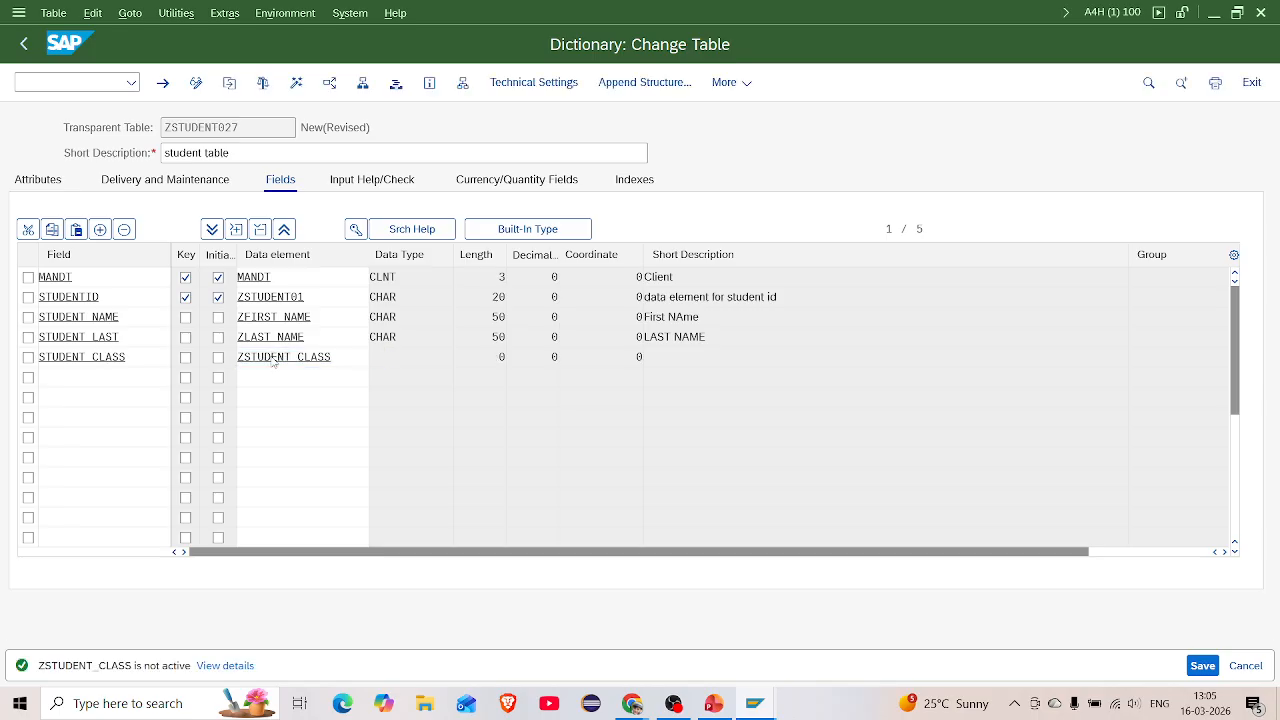
left_click(305, 440)
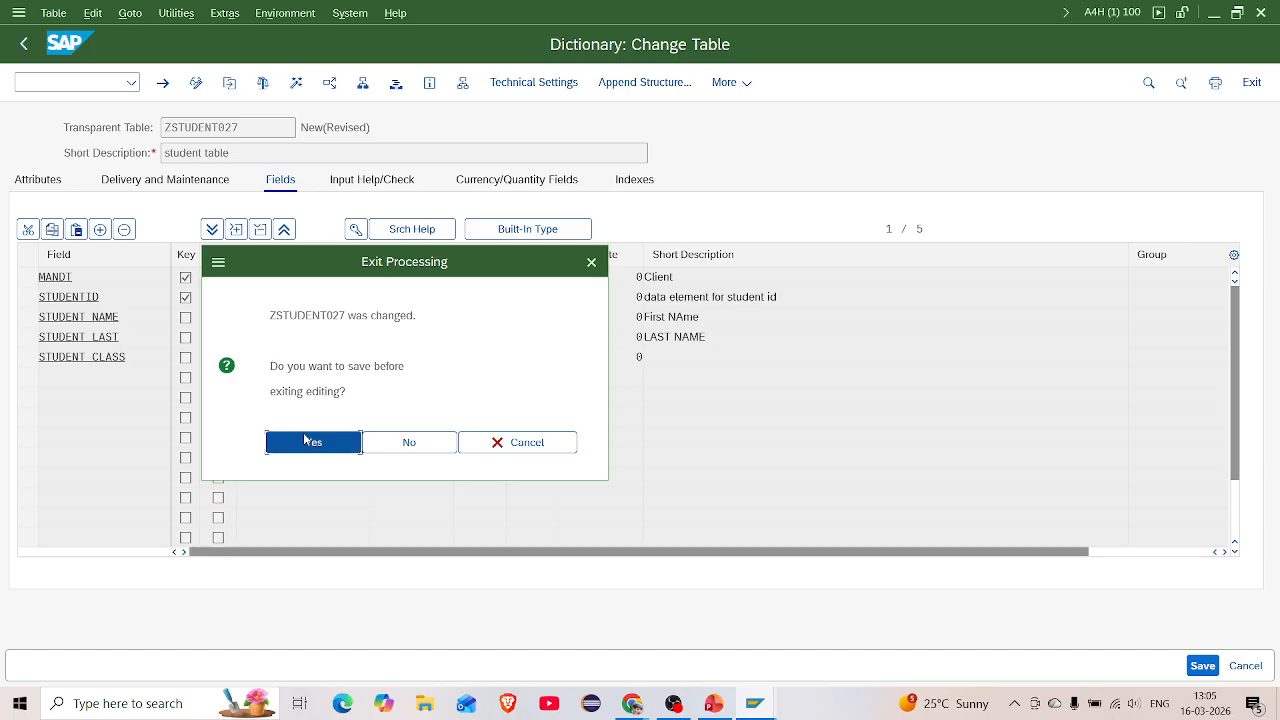
left_click(314, 470)
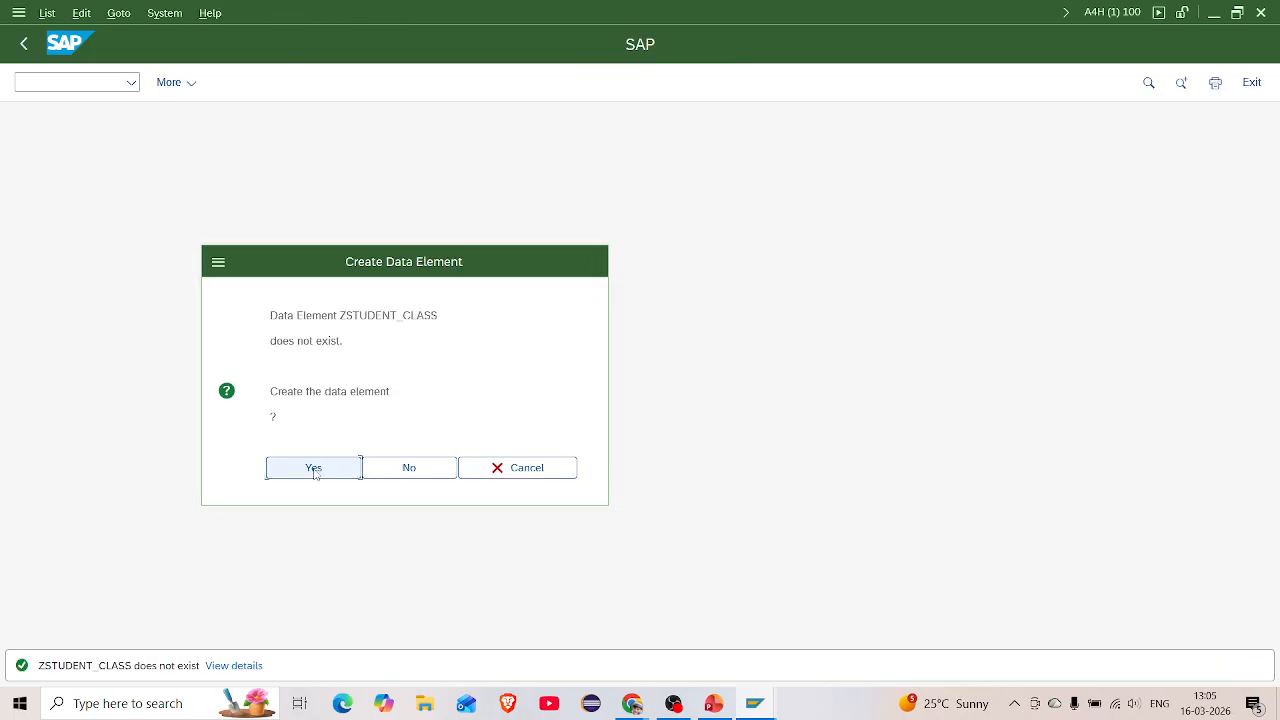
Give the data element domain CHAR50 and short description 'student class'
left_click(275, 254)
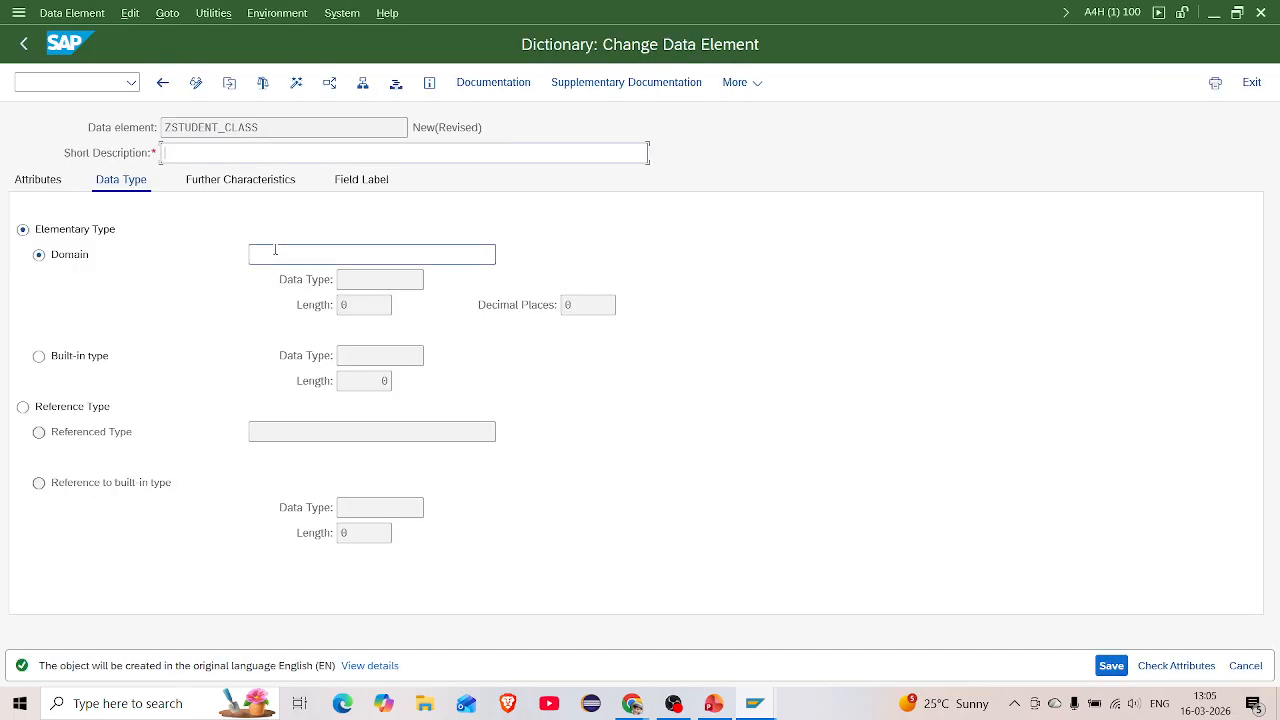
type("char")
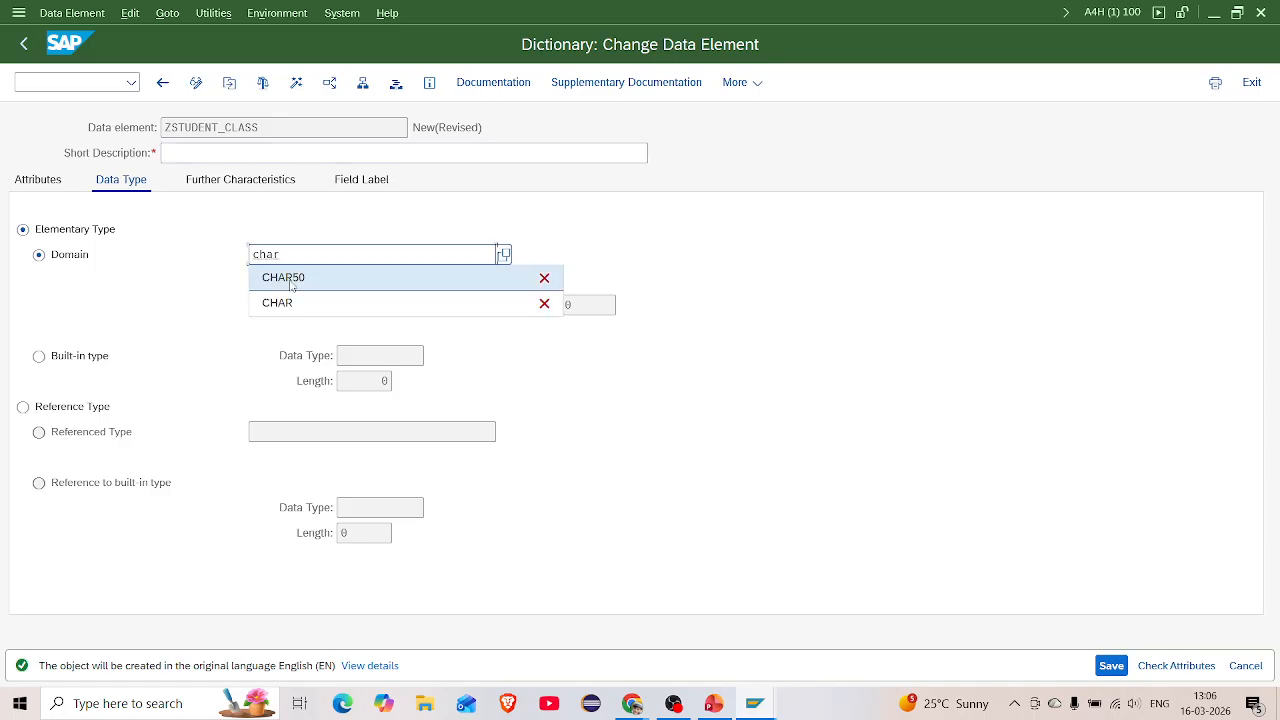
left_click(291, 278)
key("Return")
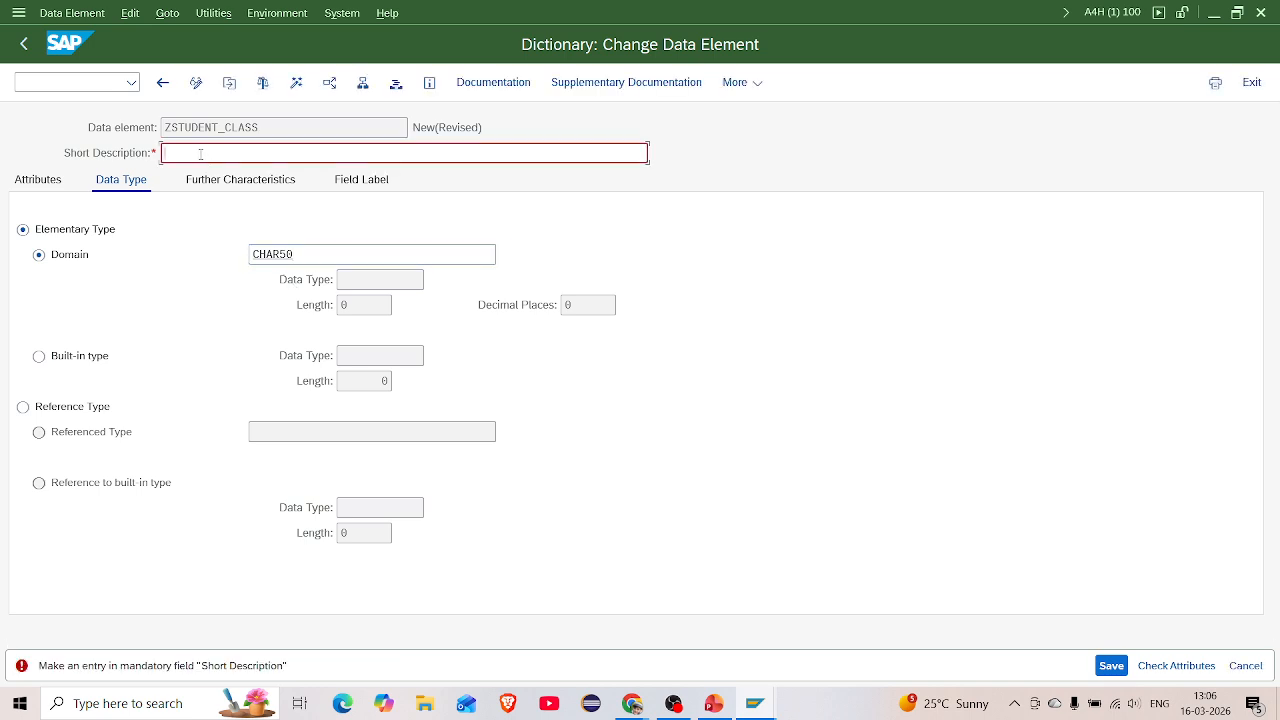
type("student class")
Change the domain to ZSTUDENT_CLASS, dismiss the not-active notice, and navigate into that domain
left_click(334, 254)
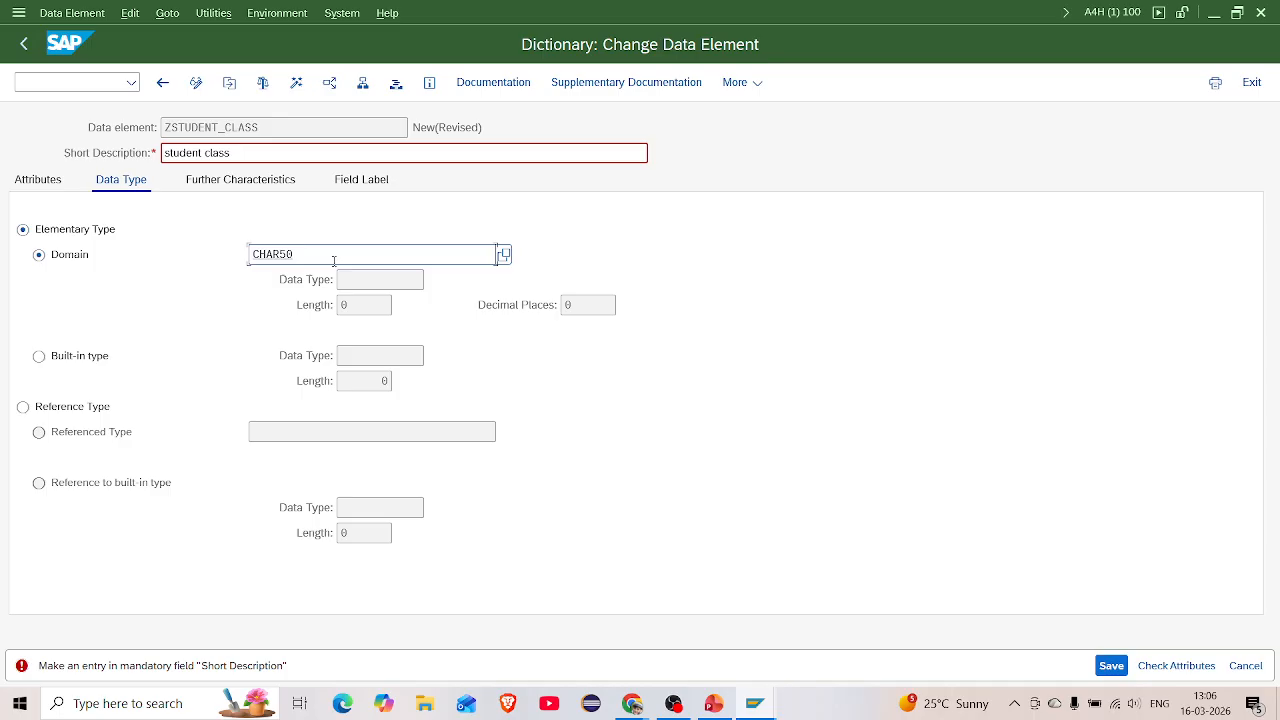
key("BackSpace")
key("BackSpace")
key("BackSpace")
key("BackSpace")
key("BackSpace")
key("BackSpace")
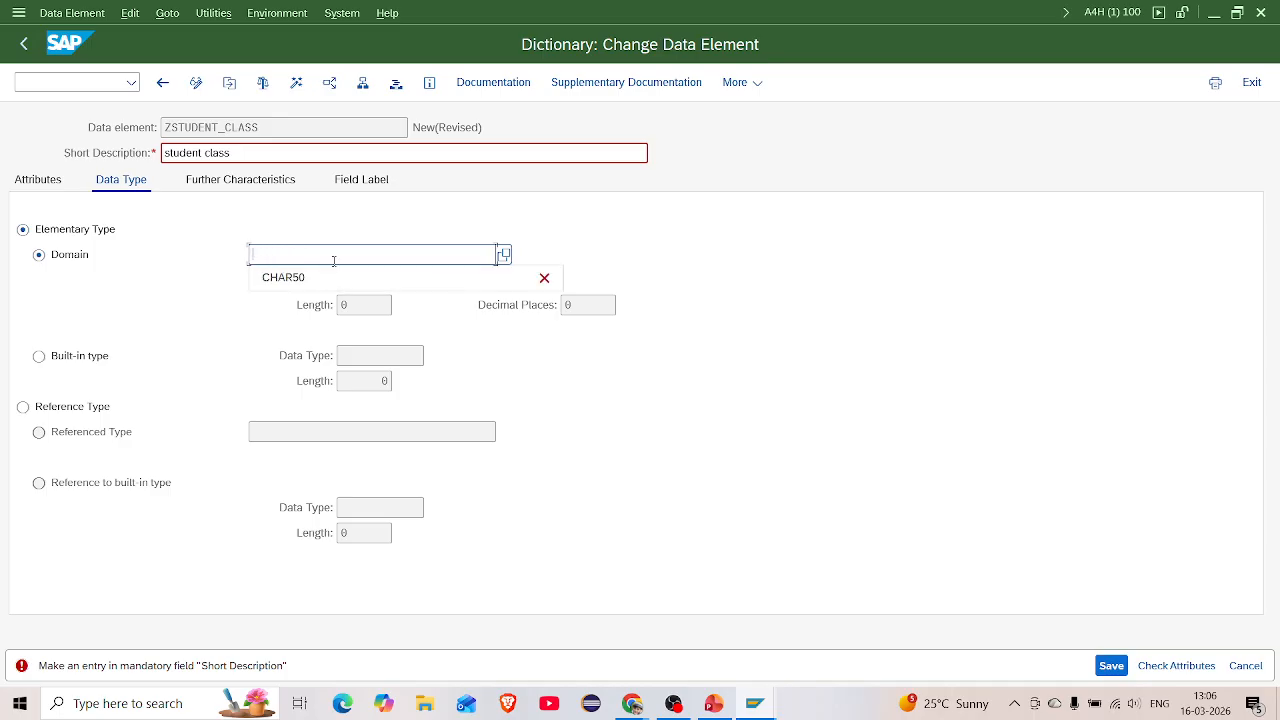
type("zstudent class")
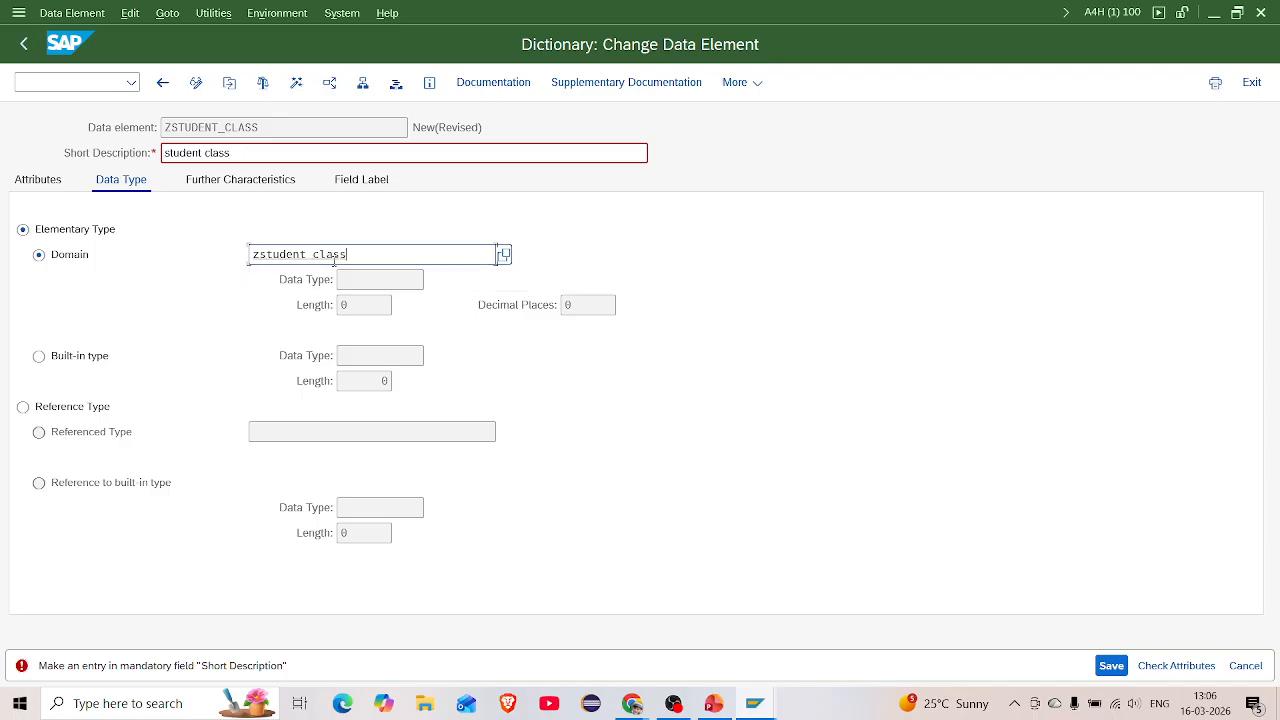
key("Return")
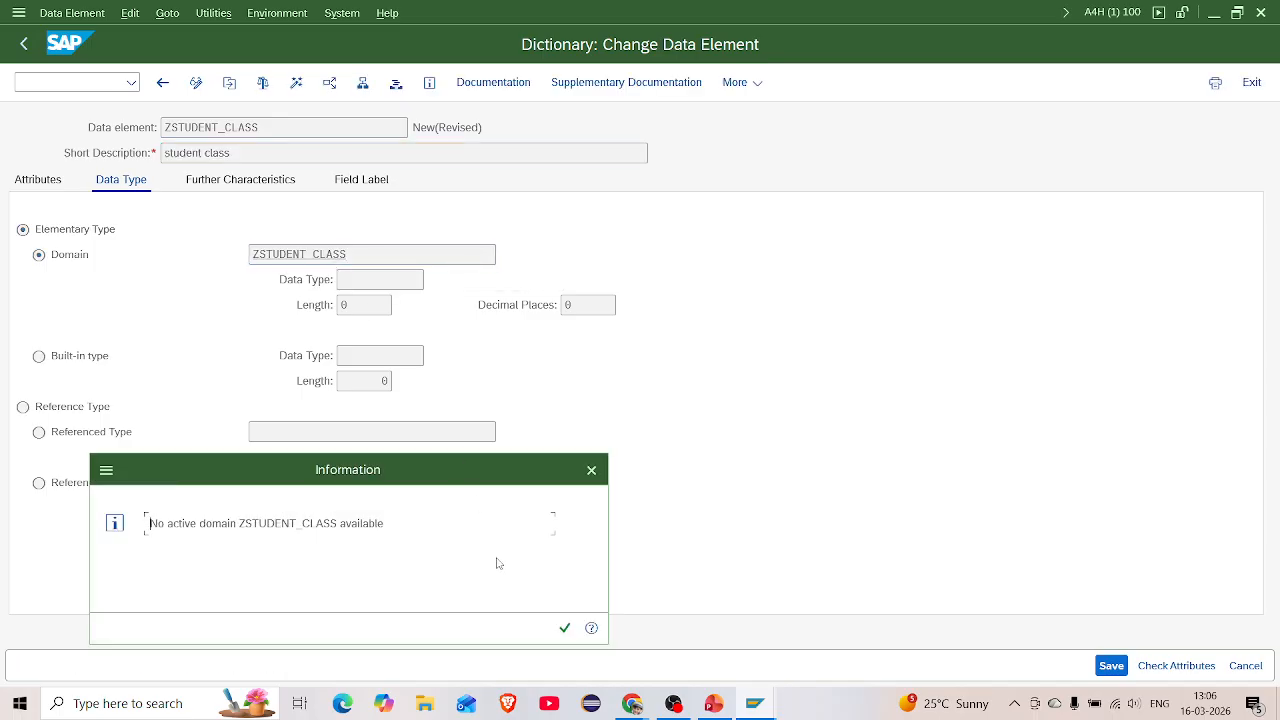
left_click(564, 628)
double_click(340, 256)
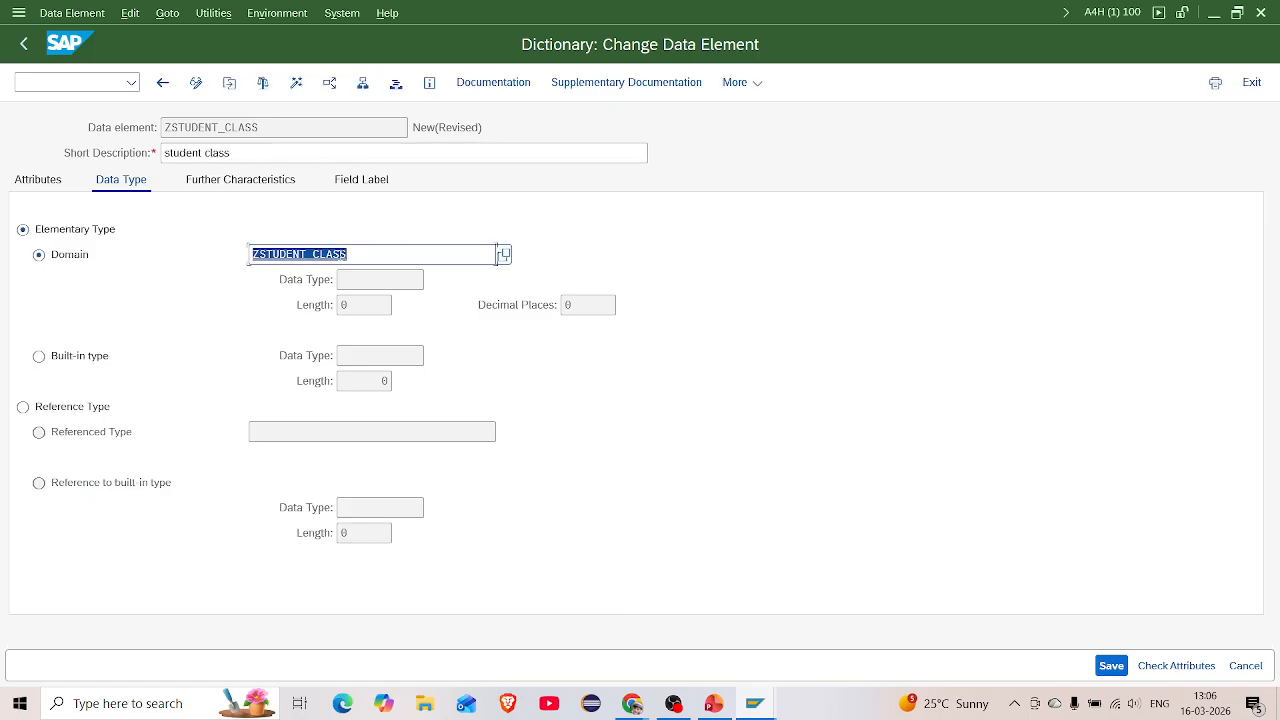
double_click(345, 255)
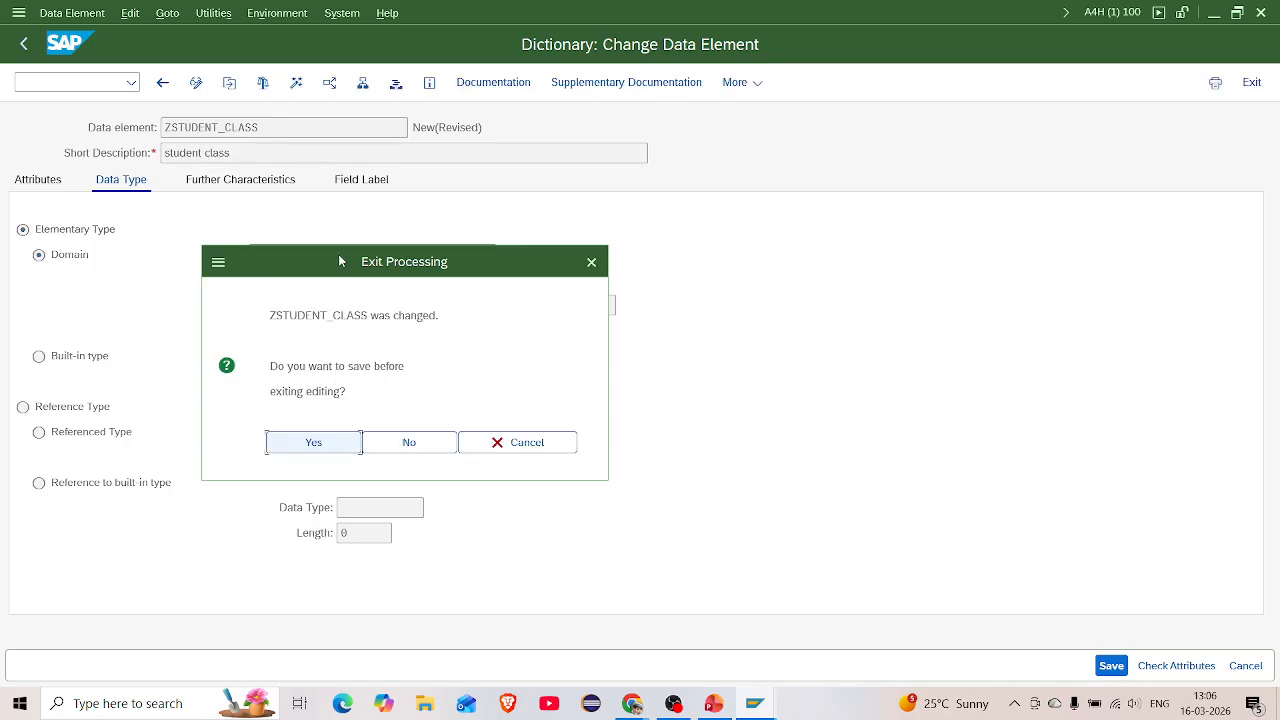
Save data element ZSTUDENT_CLASS as a local object and agree to create its domain
left_click(333, 440)
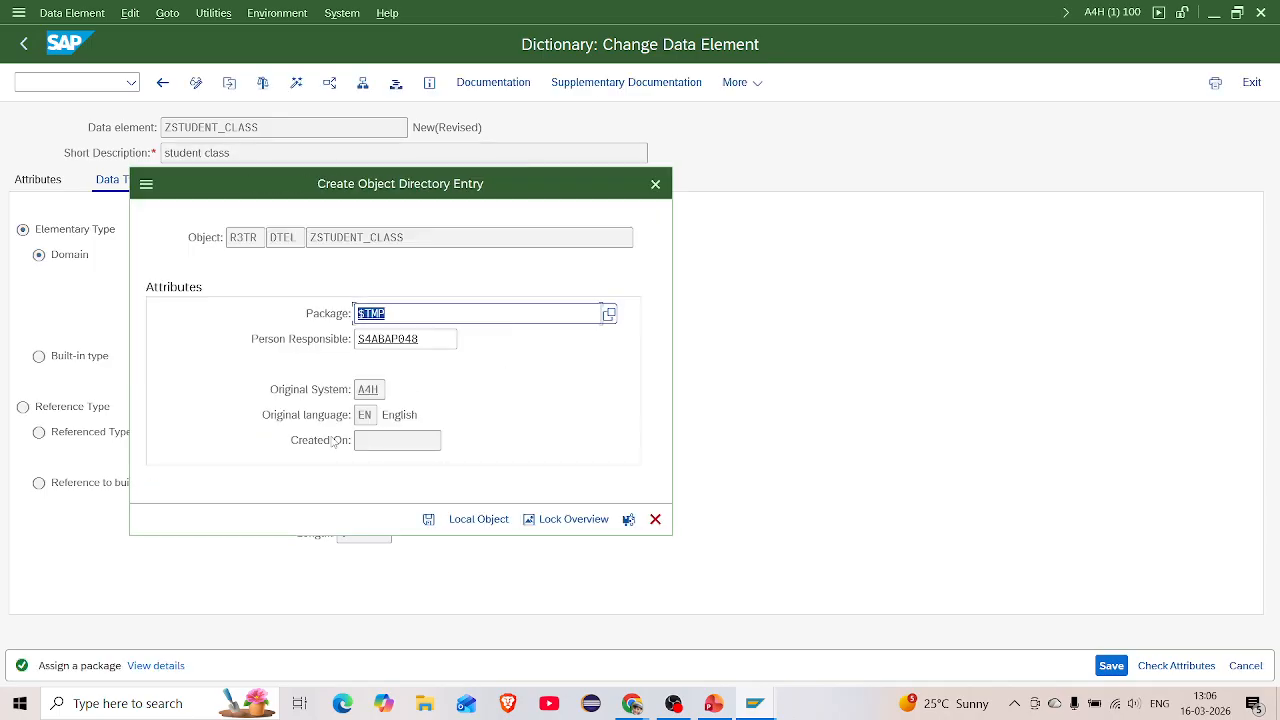
left_click(465, 519)
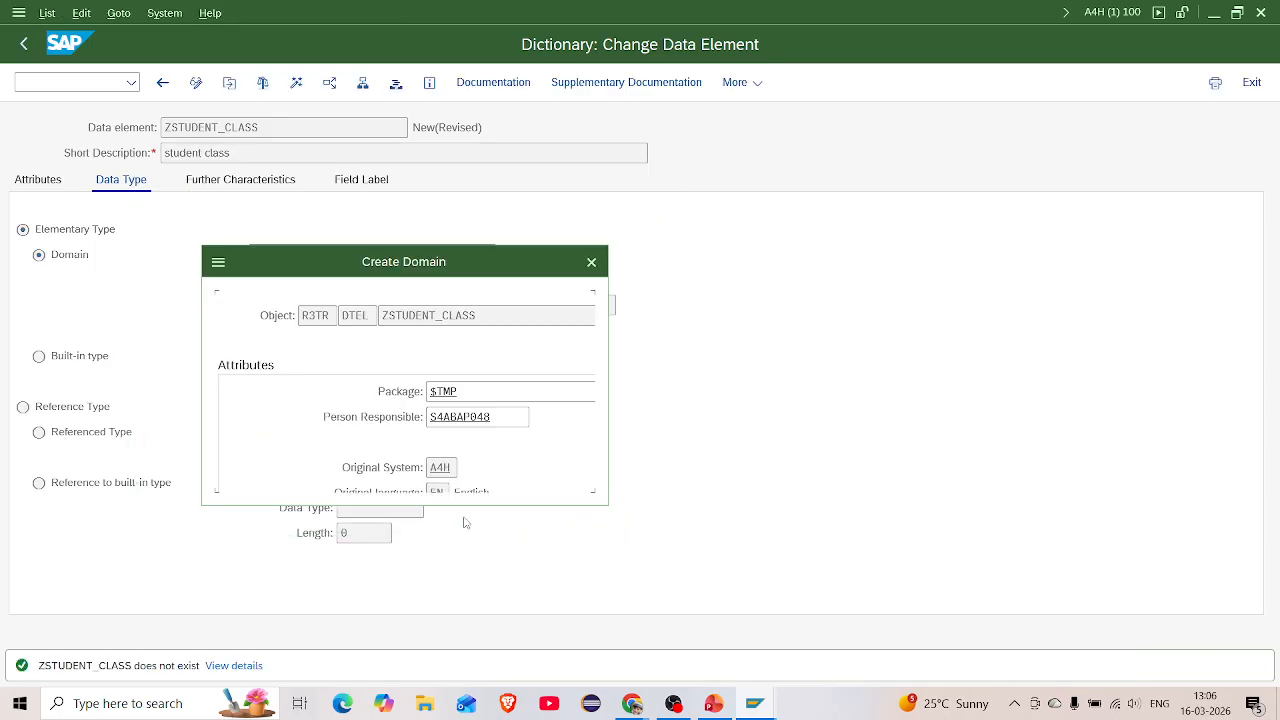
left_click(300, 466)
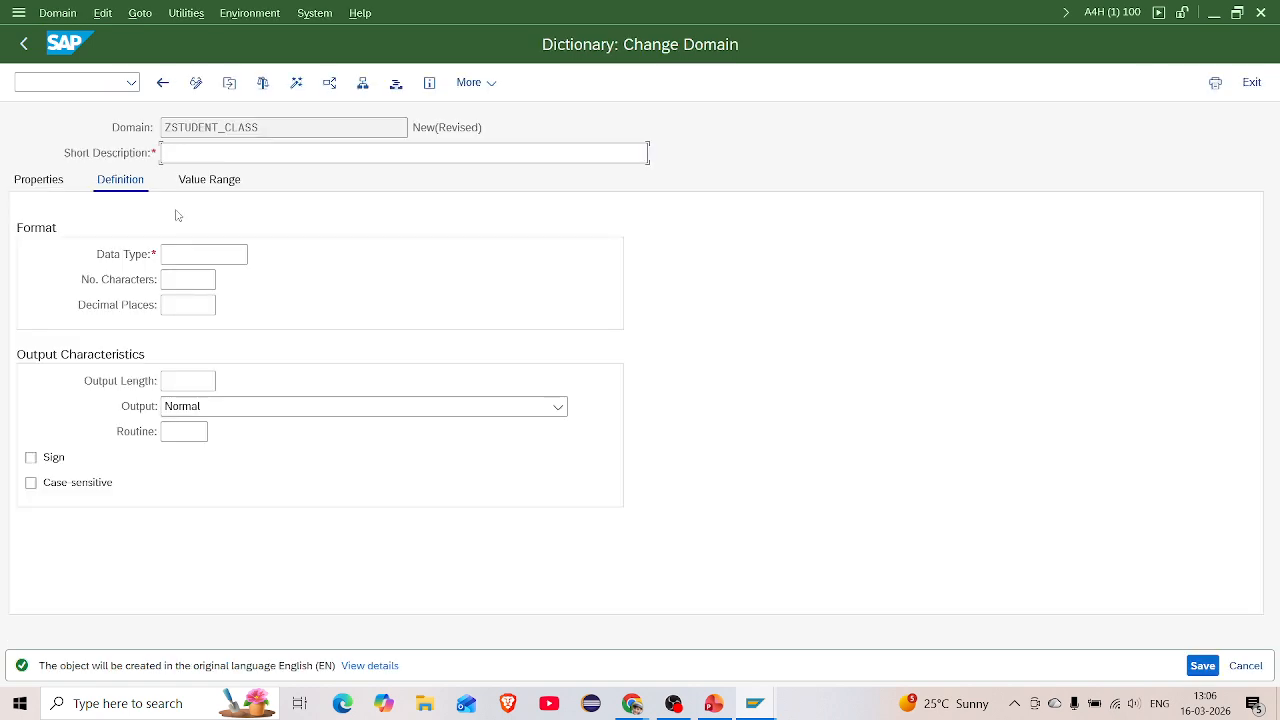
Define domain ZSTUDENT_CLASS as 'student class', CHAR with 25 characters, saved as a local object
type("student class")
left_click(180, 257)
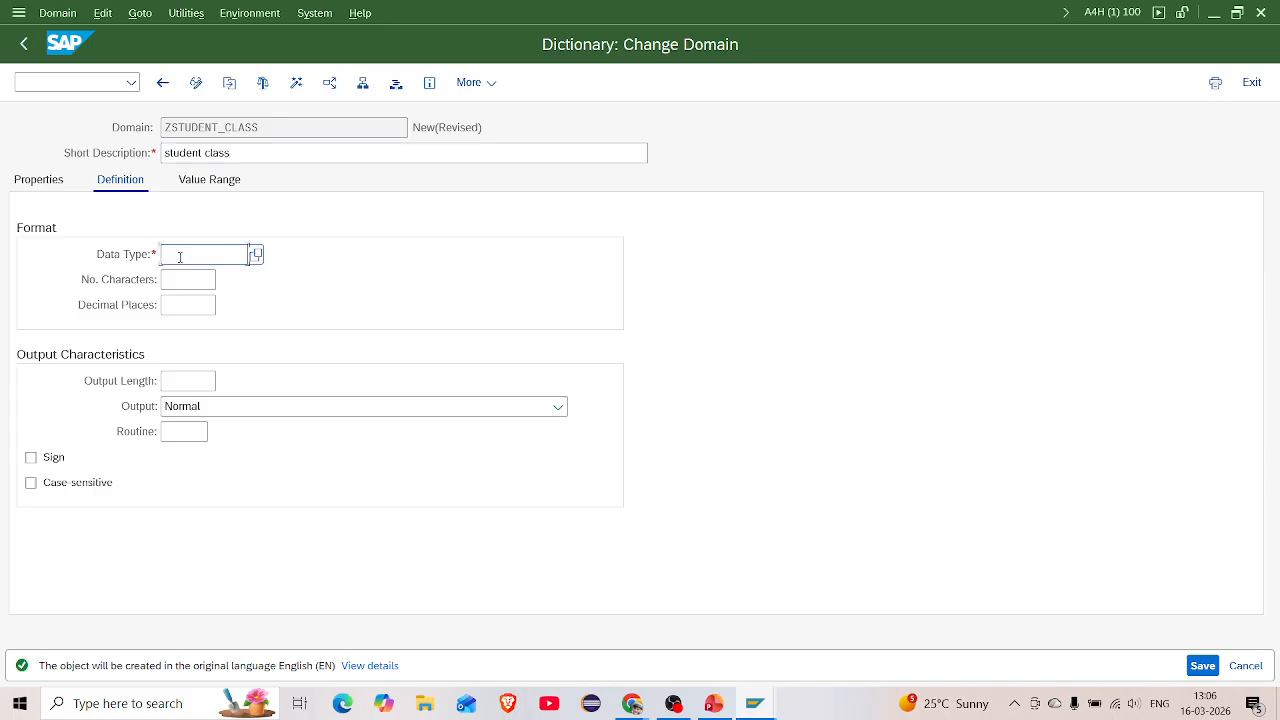
type("char")
left_click(196, 279)
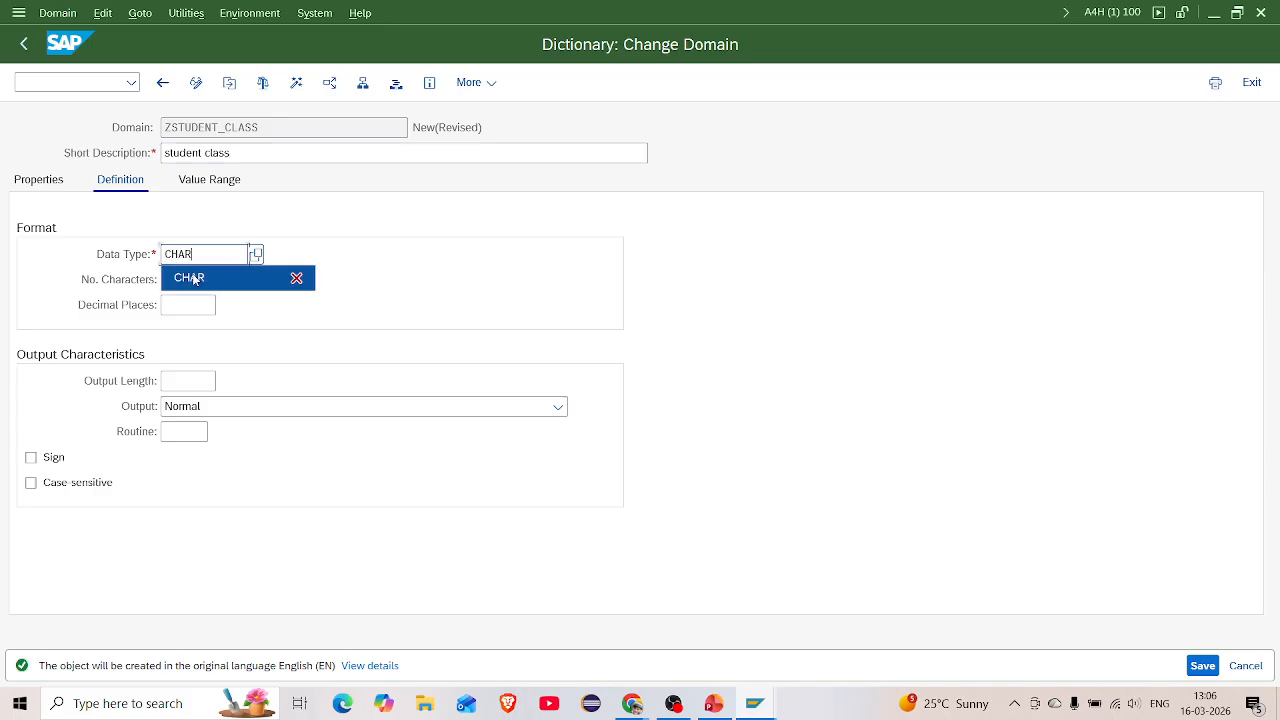
left_click(183, 279)
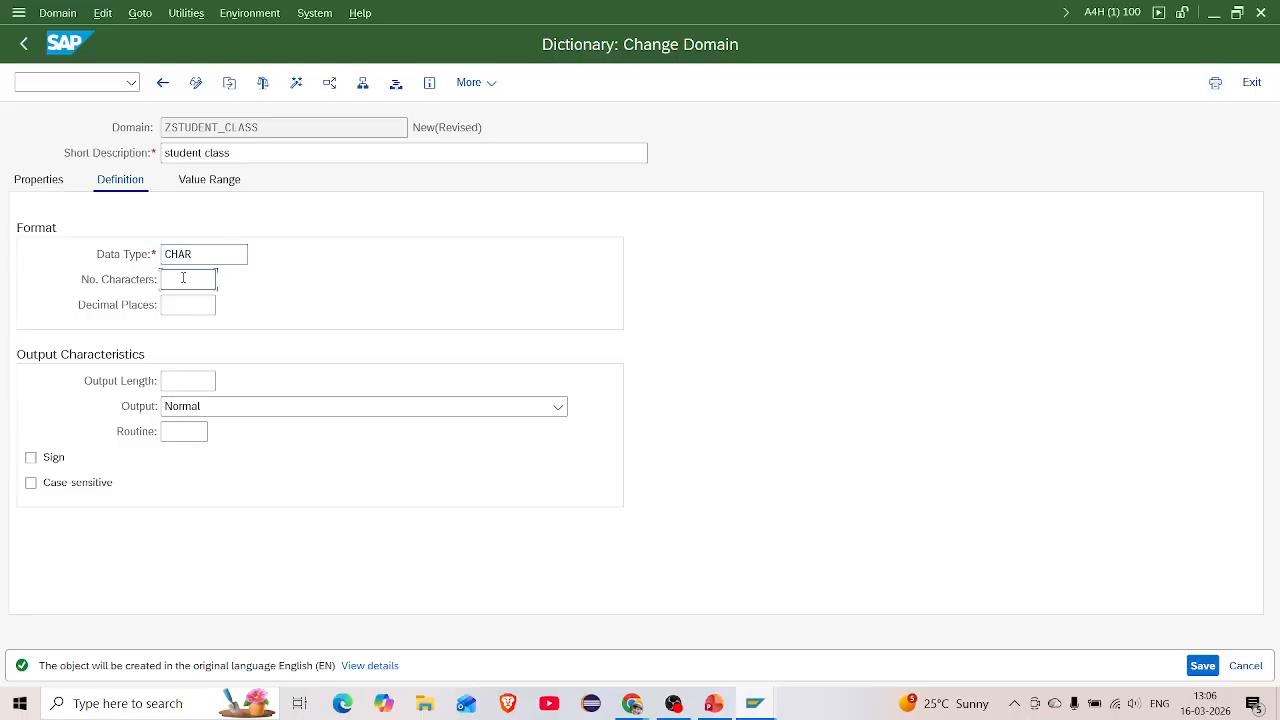
type("25")
key("ctrl+s")
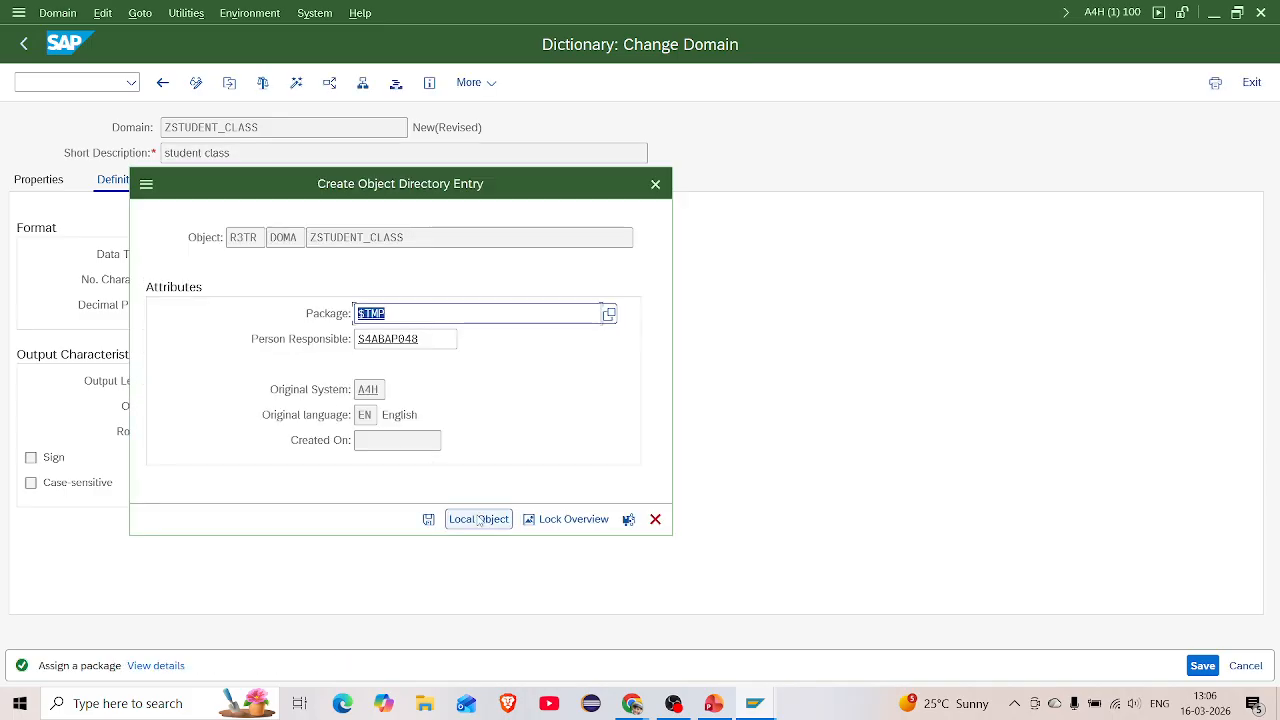
left_click(479, 519)
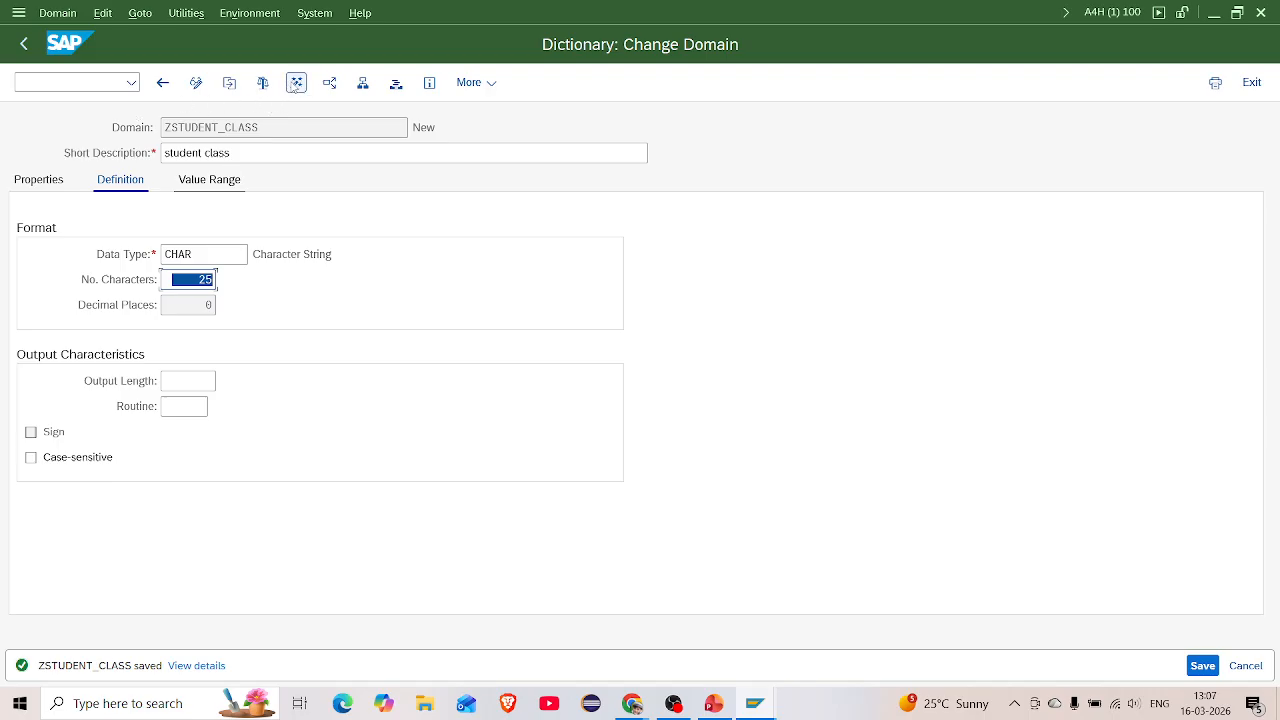
Return to data element ZSTUDENT_CLASS and attempt activation, leaving the error log and retrying
left_click(162, 84)
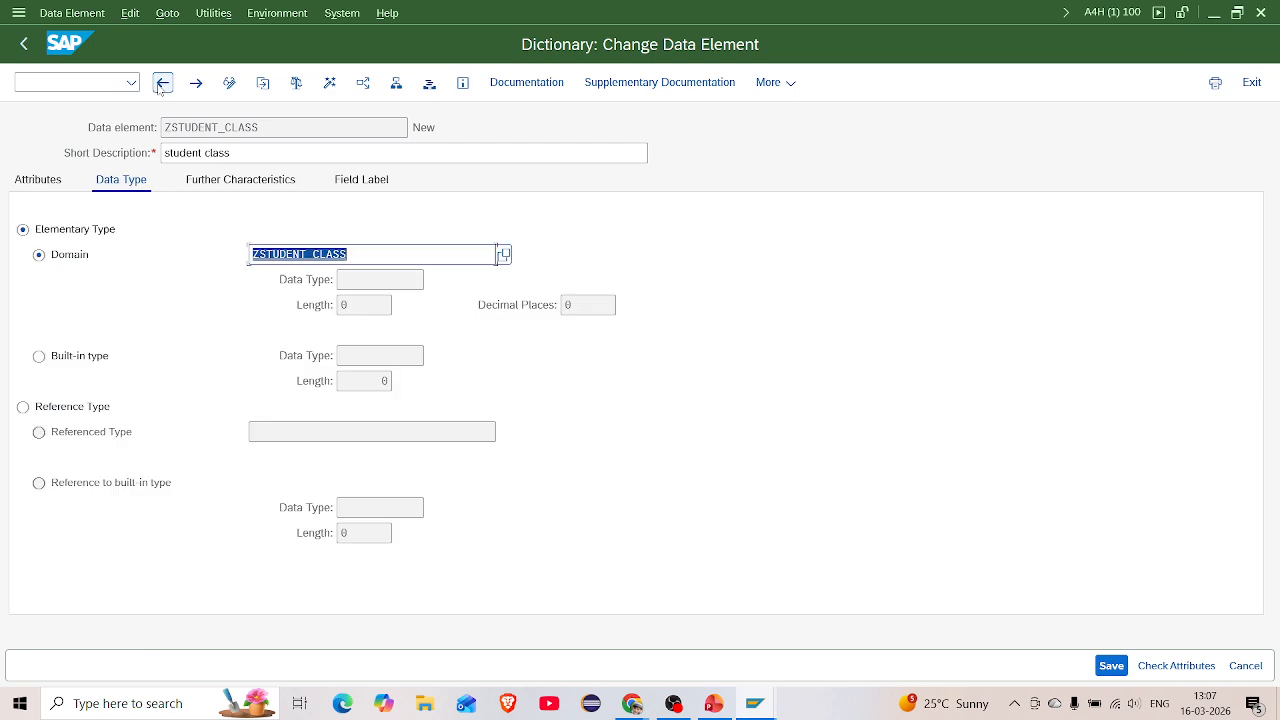
left_click(297, 84)
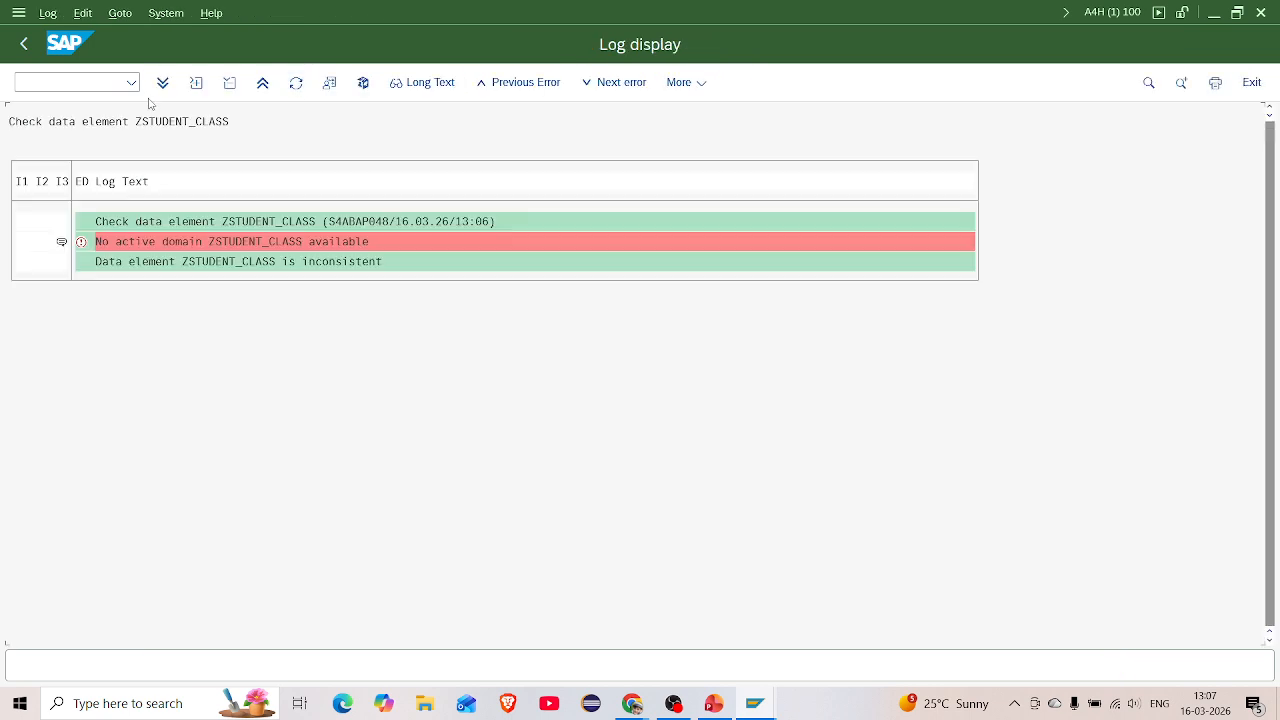
left_click(22, 46)
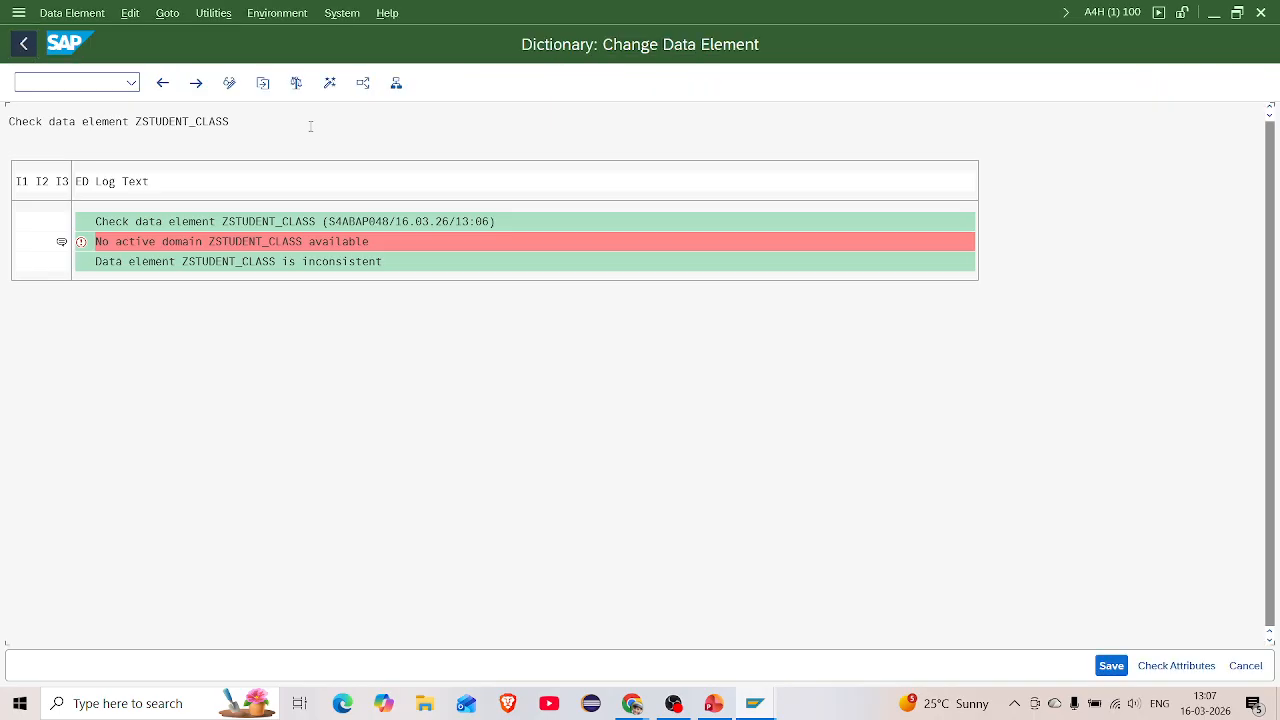
left_click(329, 84)
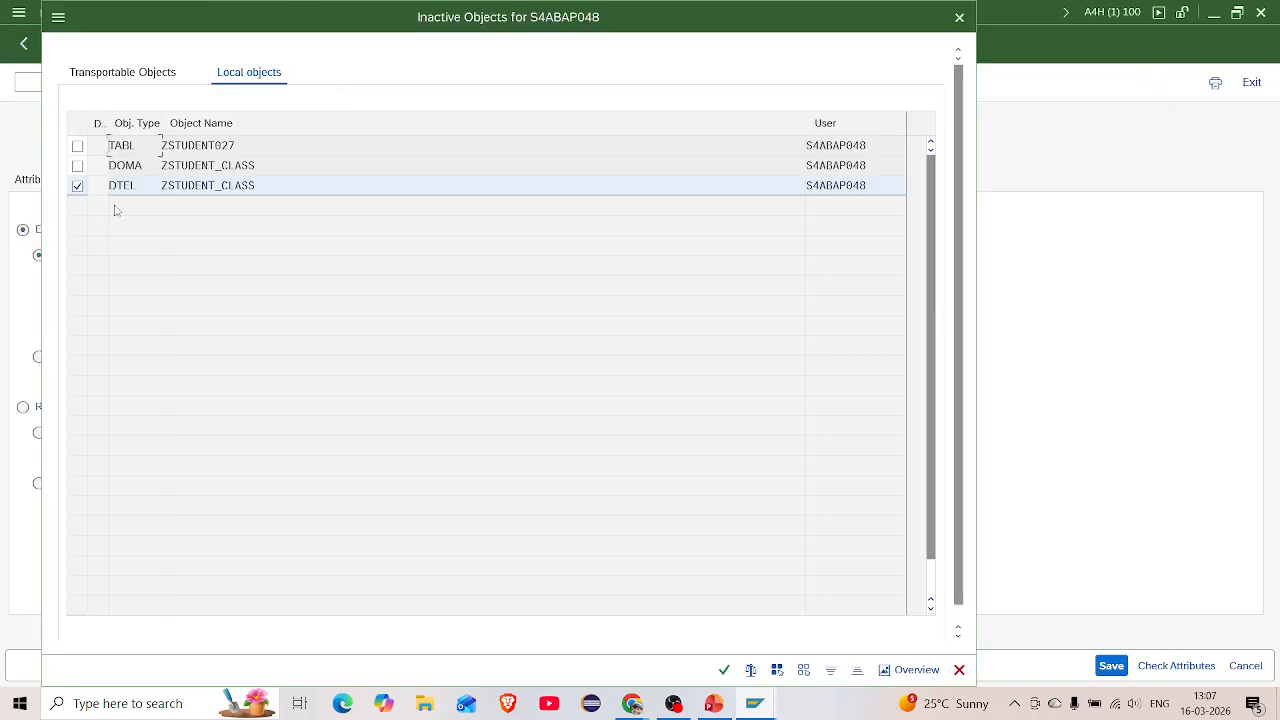
Activate the ZSTUDENT_CLASS domain and data element together, then return to the table
left_click(77, 165)
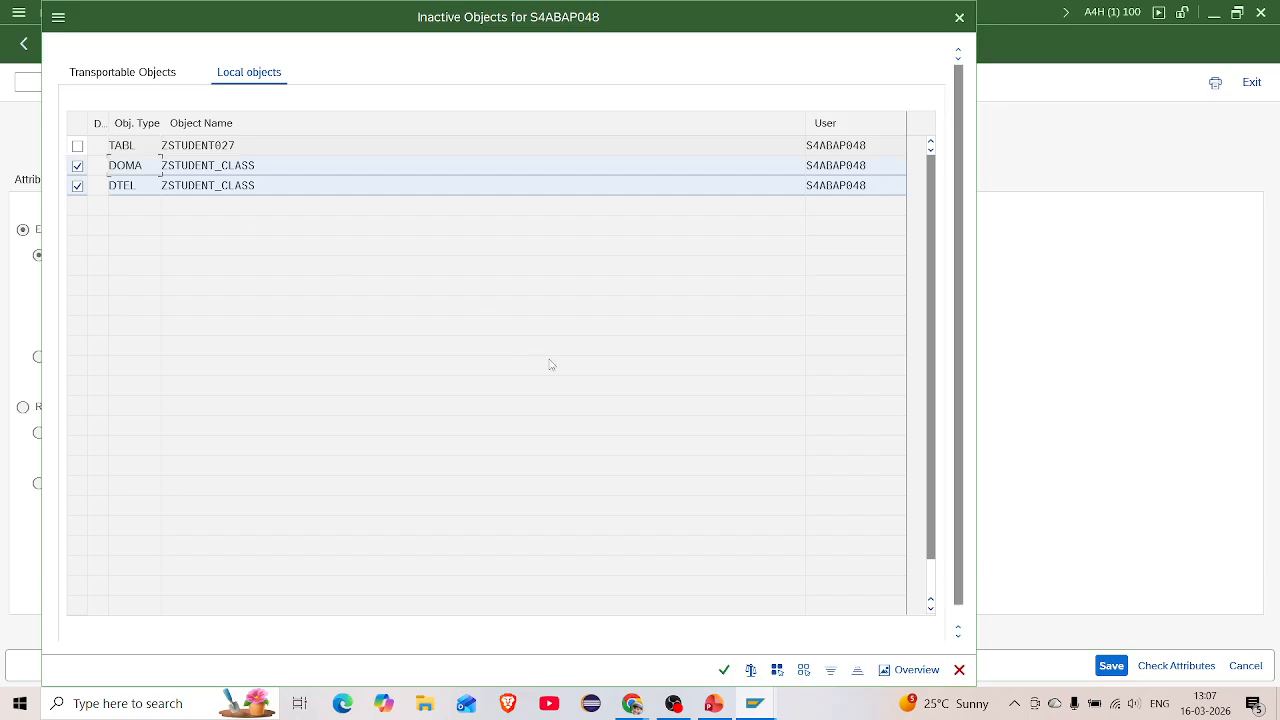
left_click(725, 670)
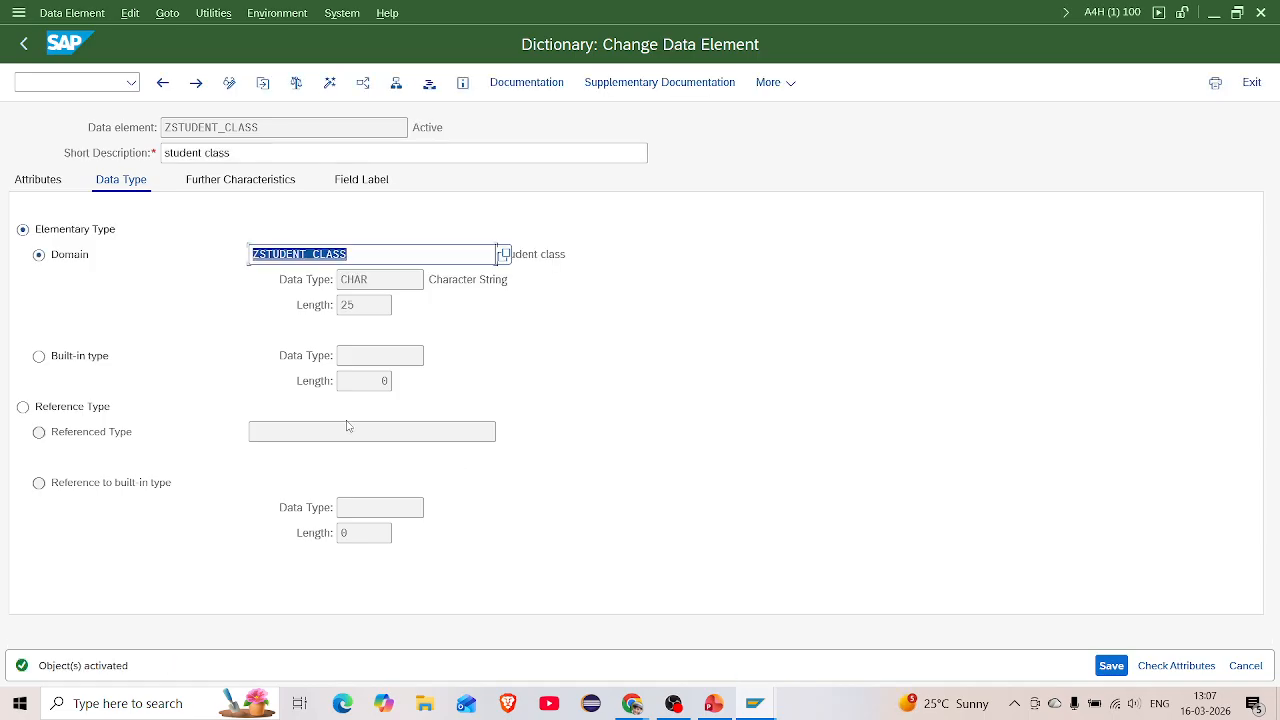
left_click(165, 86)
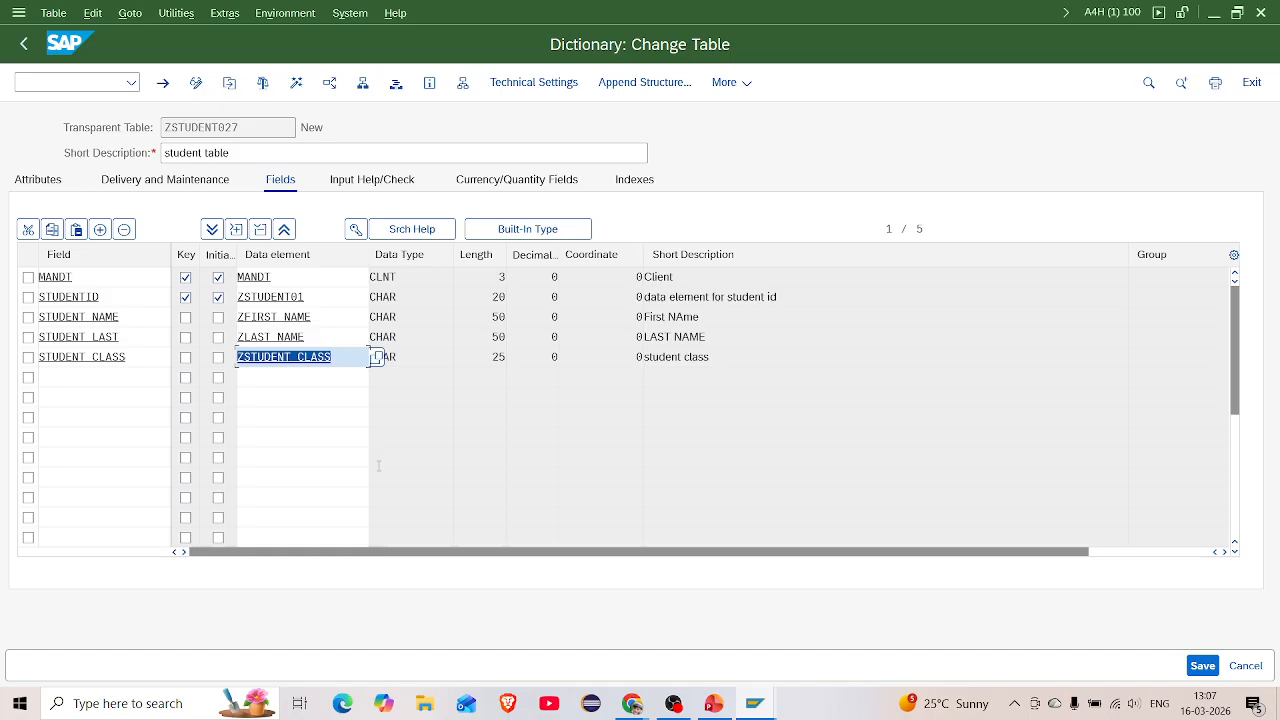
Save and check table ZSTUDENT027, then open its technical settings
key("ctrl+s")
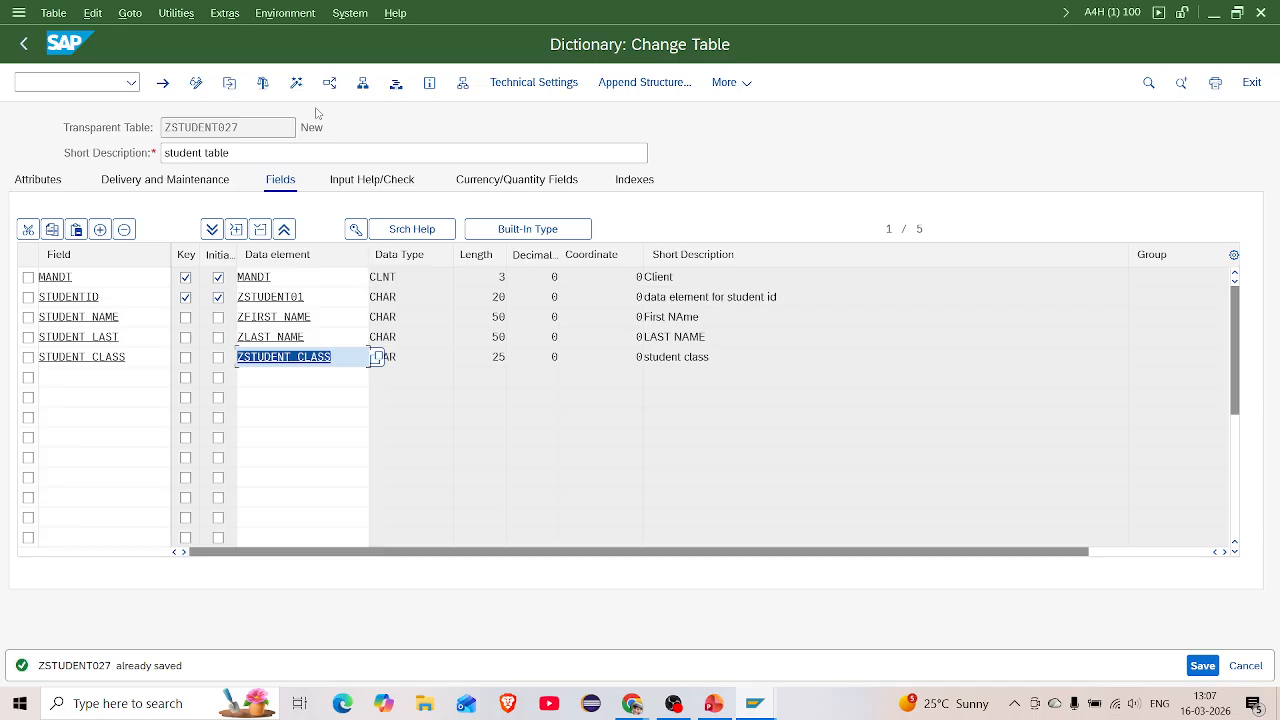
left_click(264, 83)
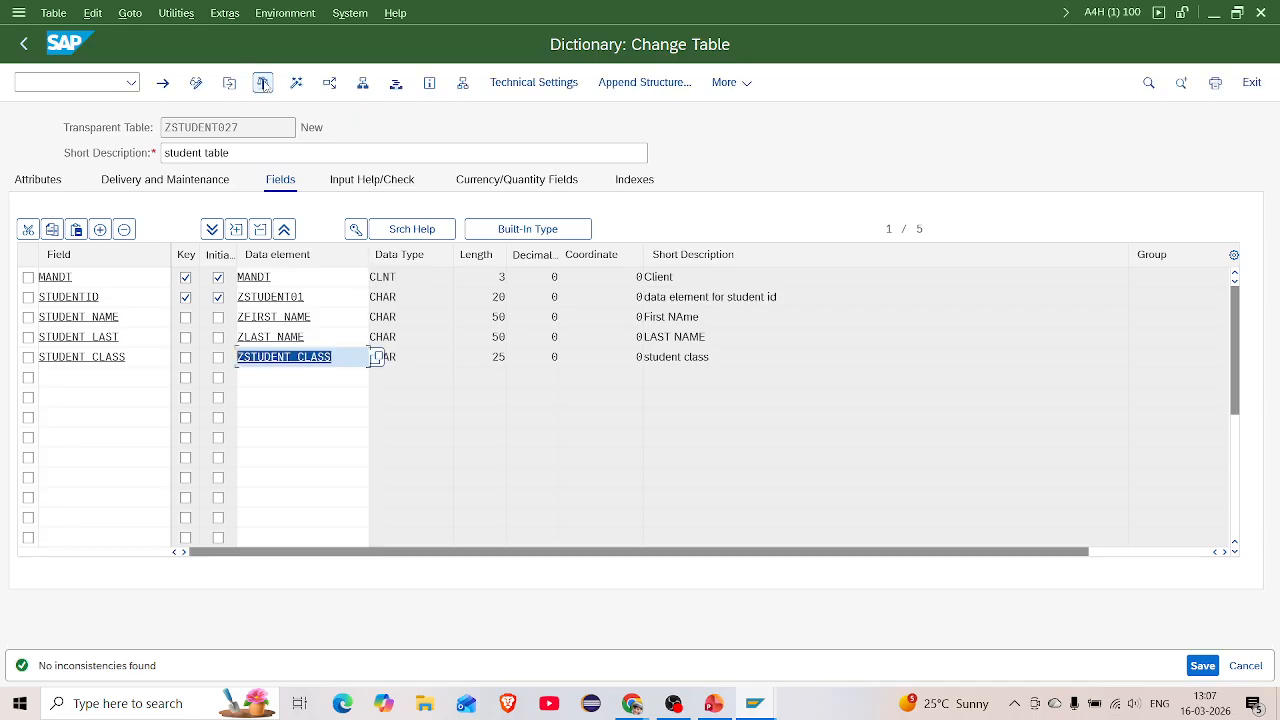
left_click(531, 84)
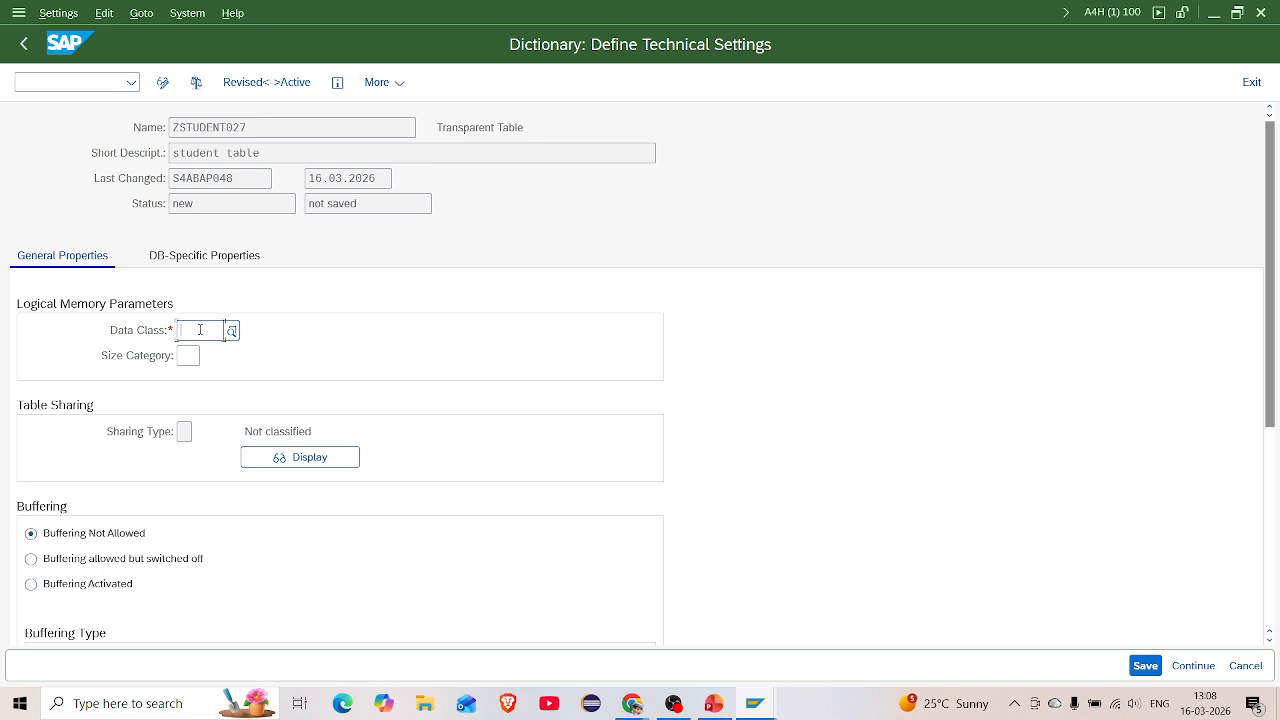
Pick data class APPL0 and size category 0 from the F4 value lists
left_click(233, 331)
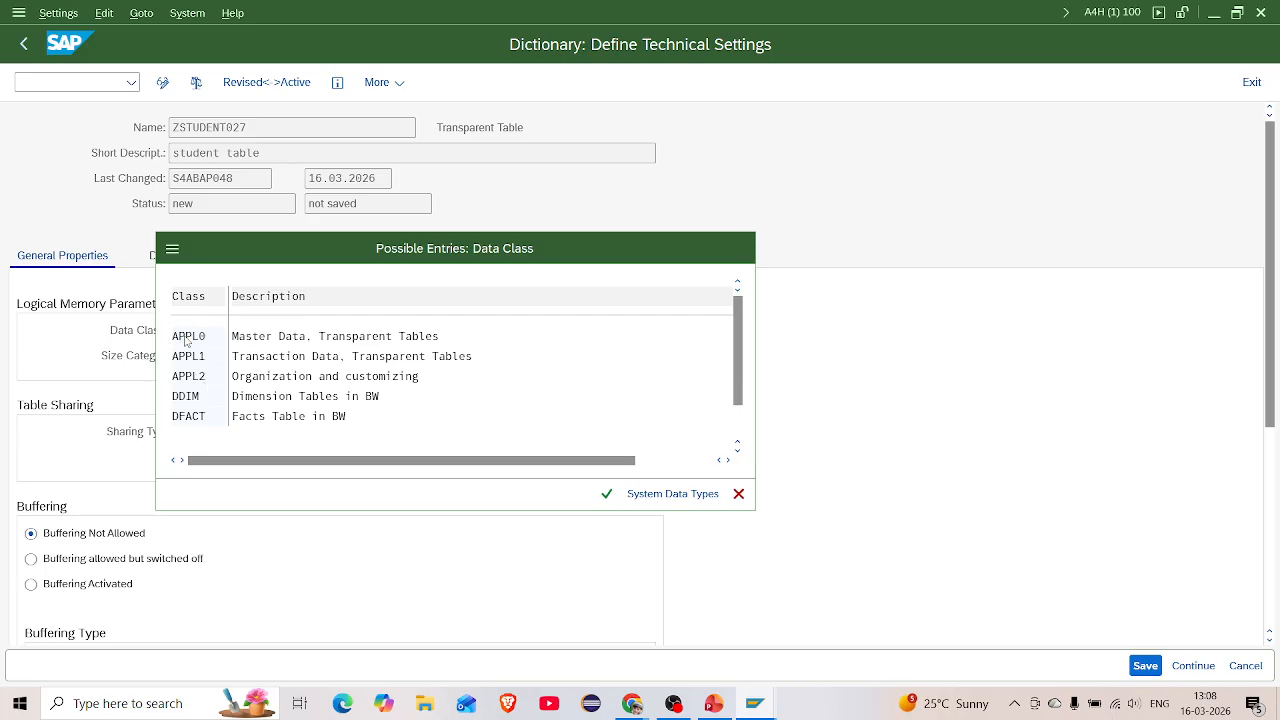
double_click(188, 337)
left_click(185, 358)
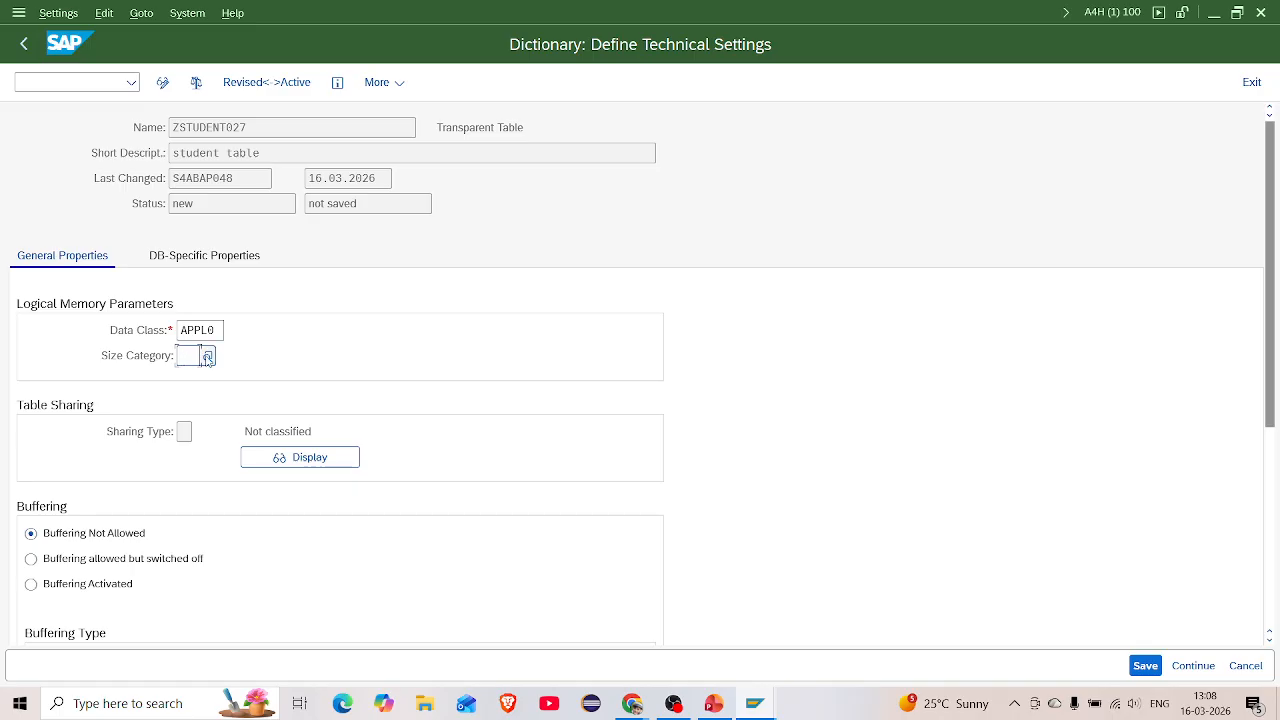
left_click(208, 358)
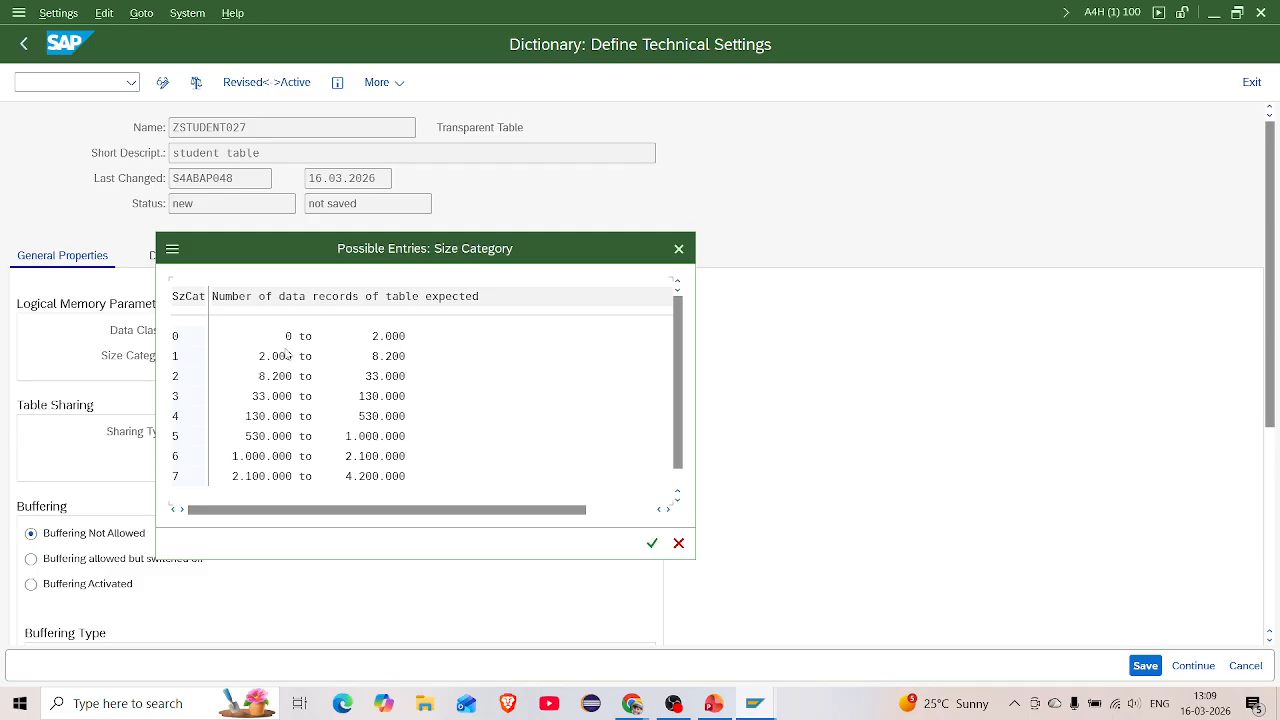
double_click(184, 338)
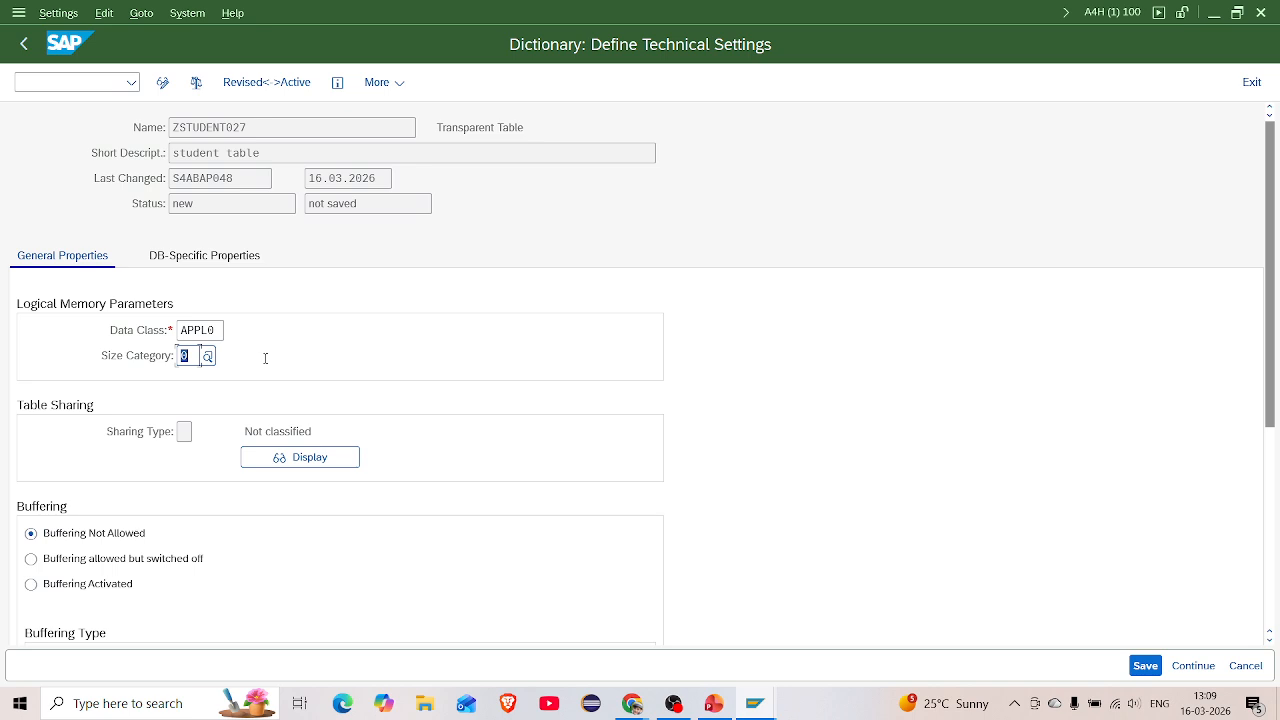
scroll(334, 374, "down", 1)
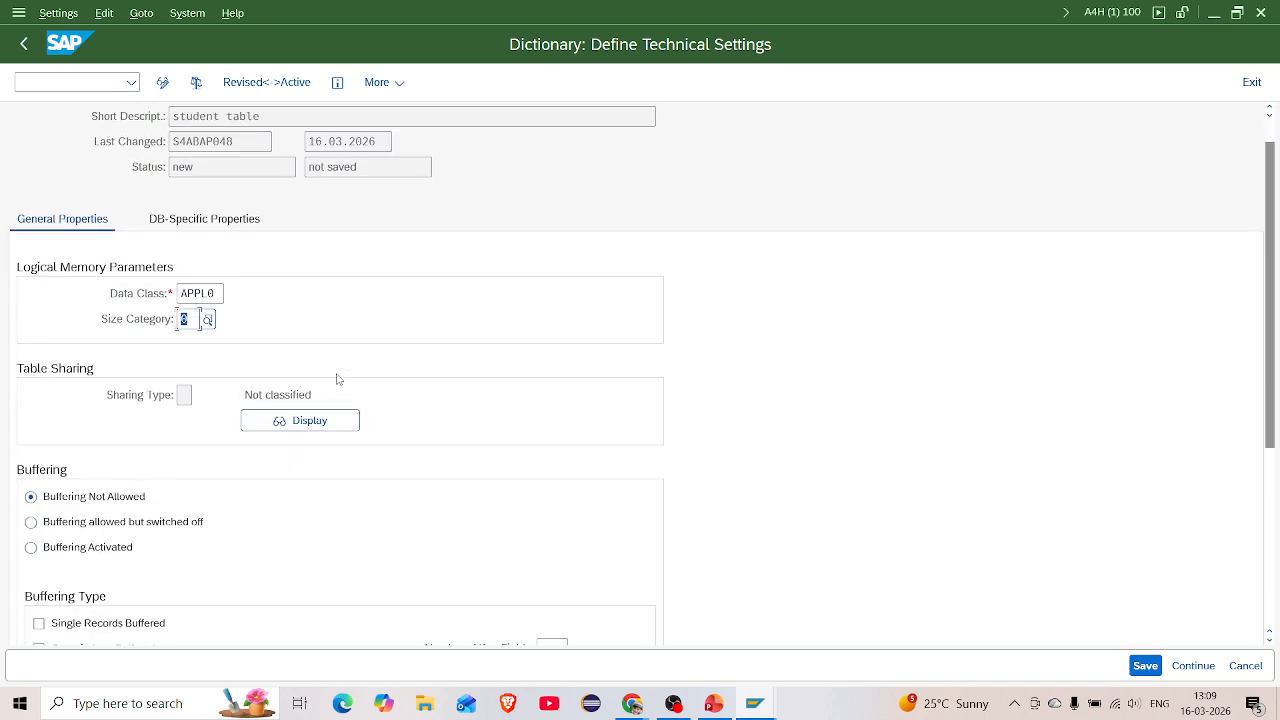
scroll(337, 379, "down", 1)
scroll(337, 379, "down", 1)
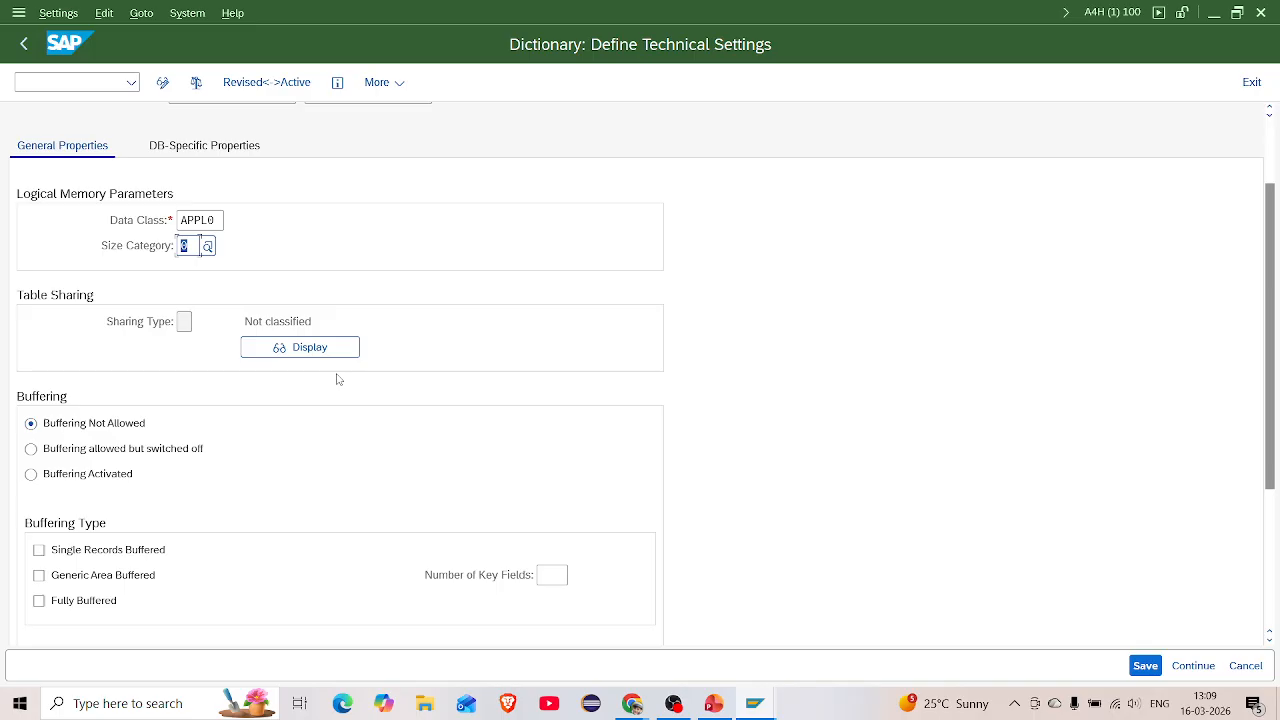
scroll(338, 379, "down", 1)
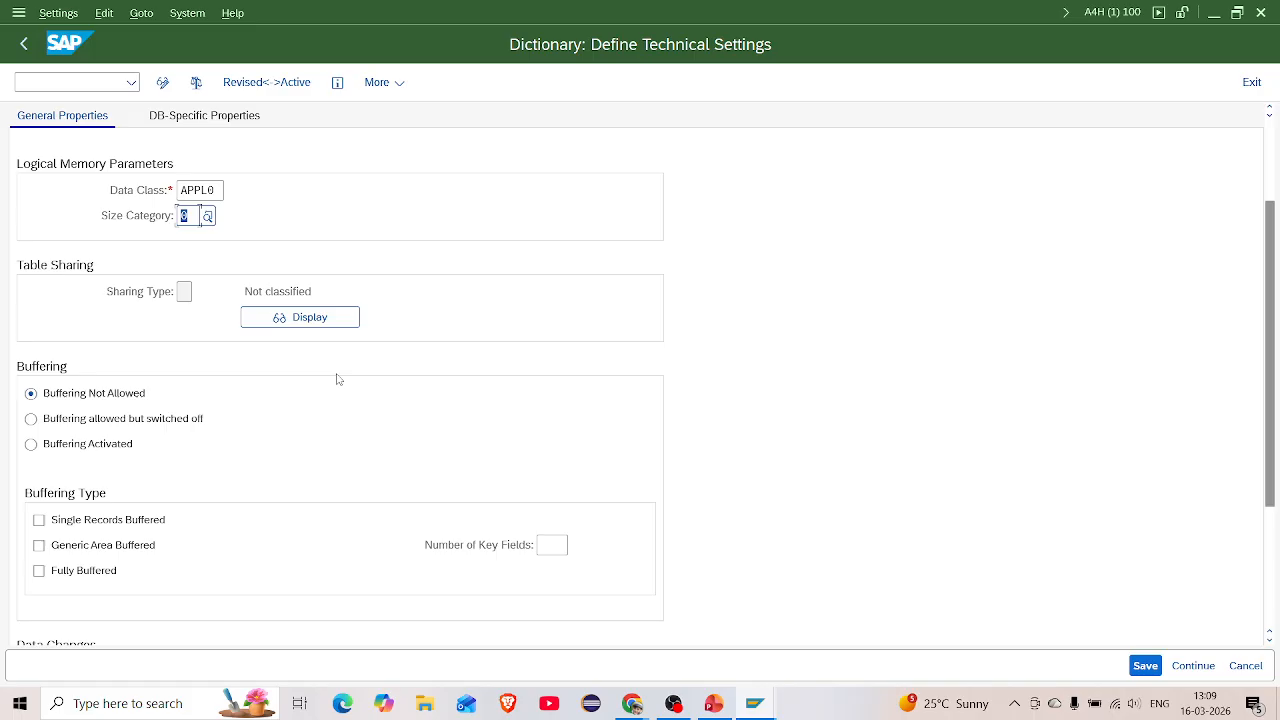
scroll(338, 379, "down", 3)
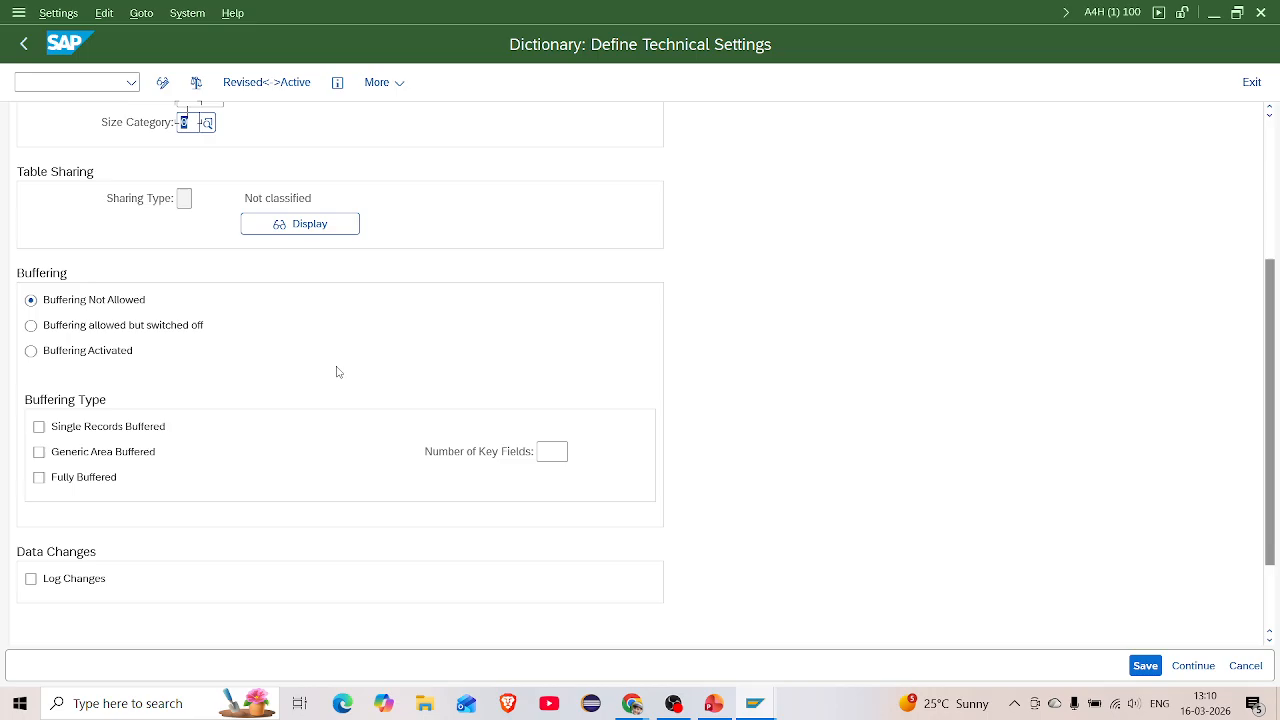
scroll(337, 372, "down", 3)
scroll(338, 374, "up", 5)
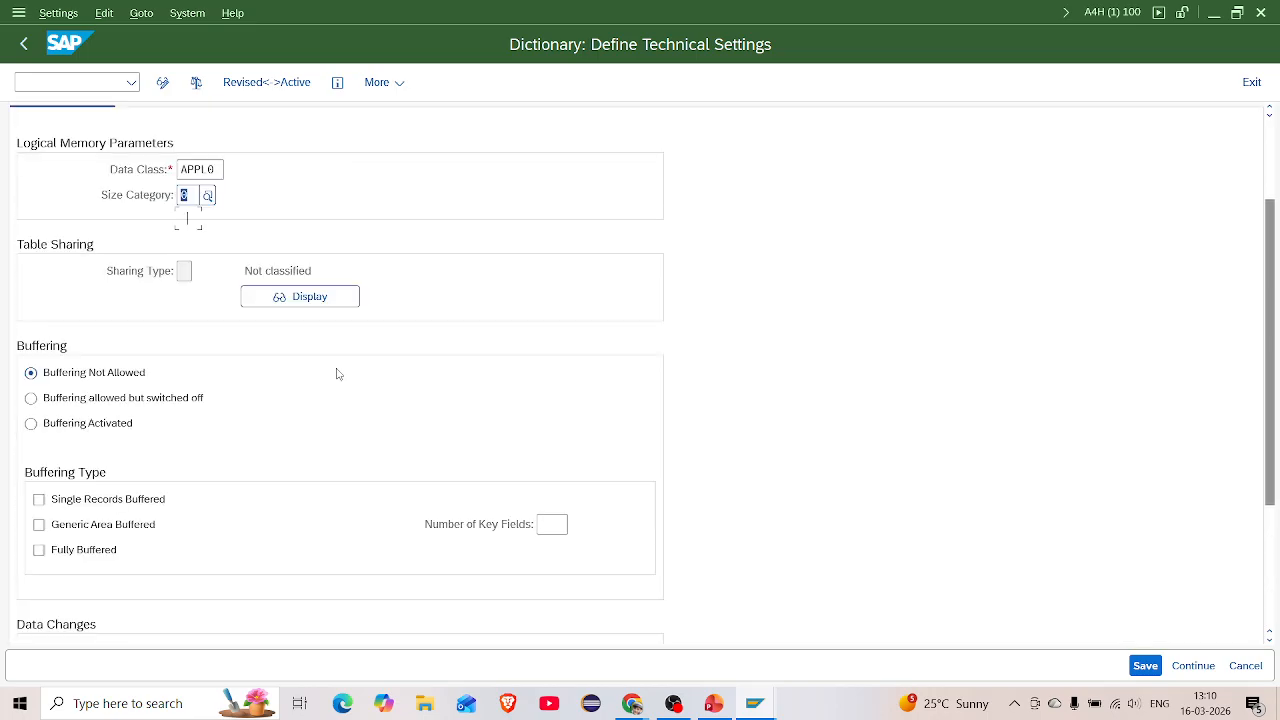
scroll(337, 373, "up", 5)
Save the technical settings, check the DB-specific properties, and go back to the field list
key("ctrl+s")
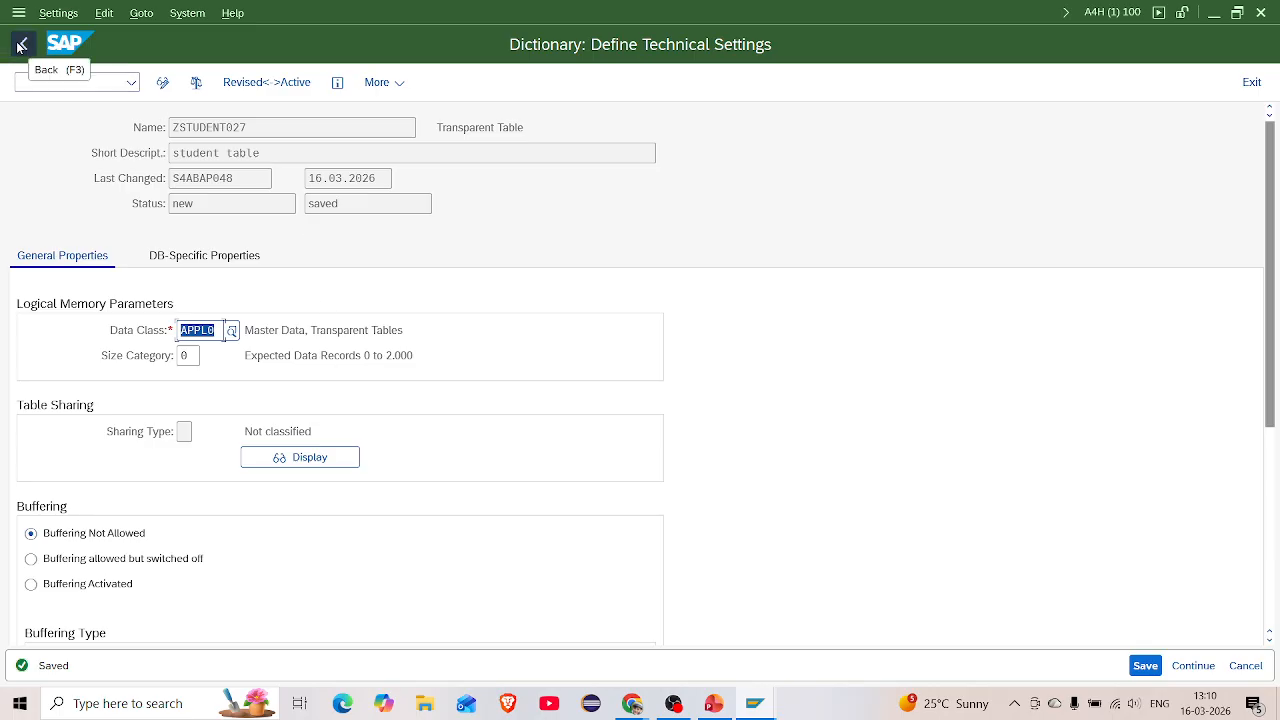
left_click(178, 258)
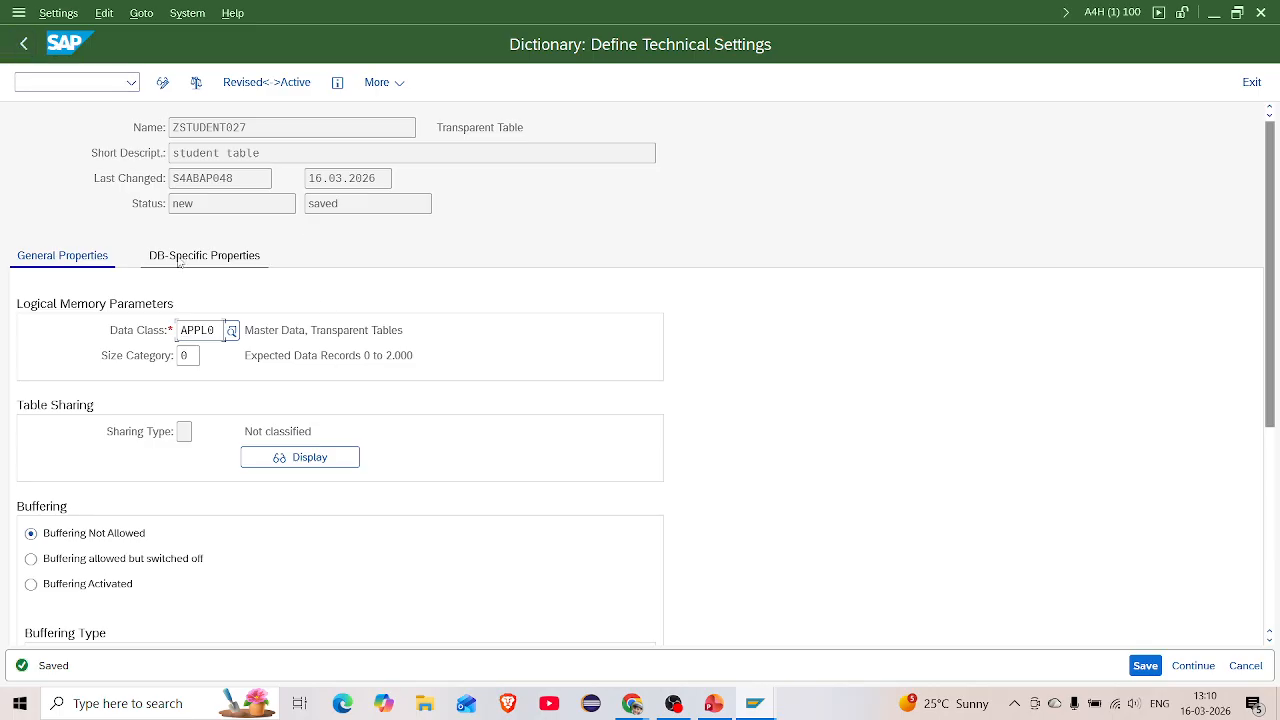
left_click(89, 258)
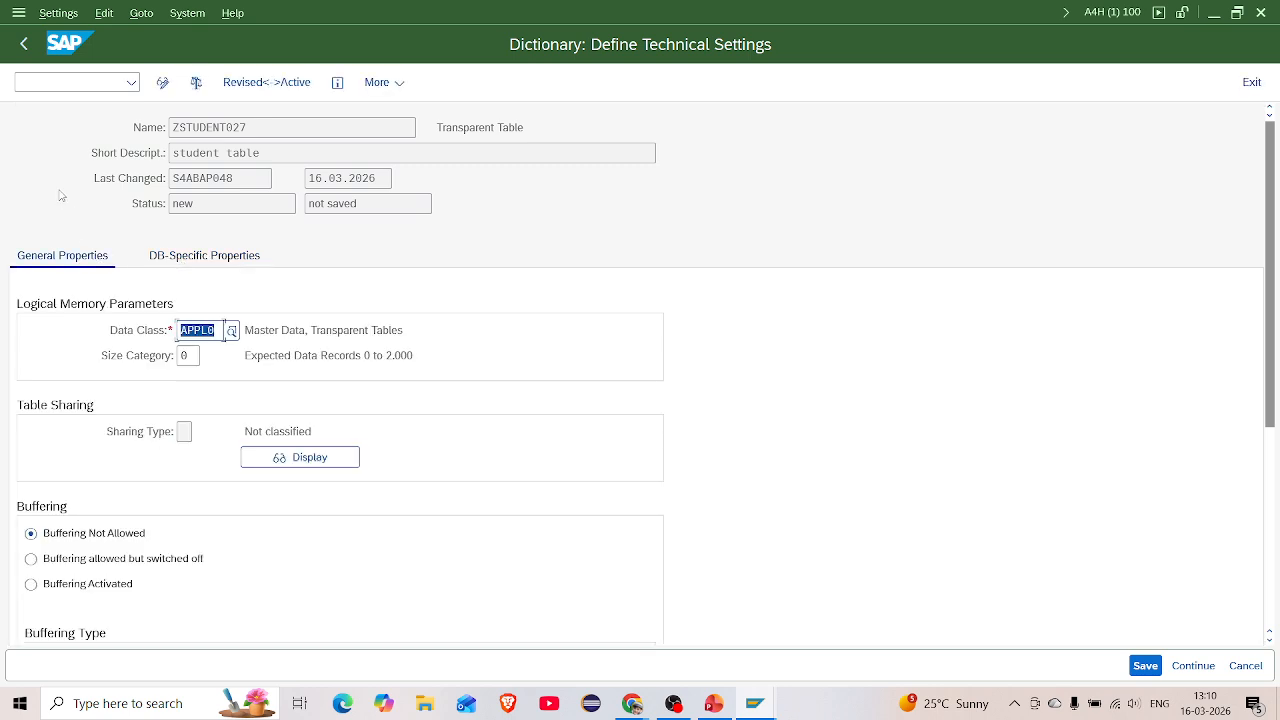
left_click(25, 44)
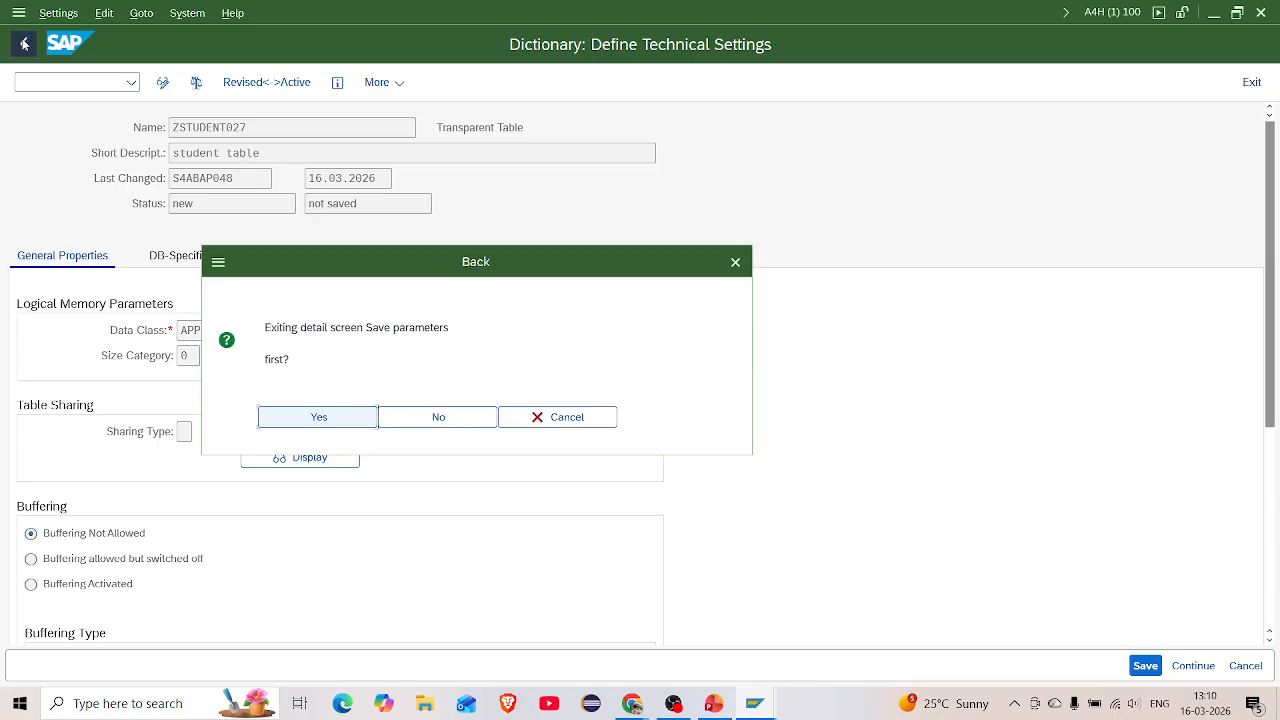
left_click(320, 418)
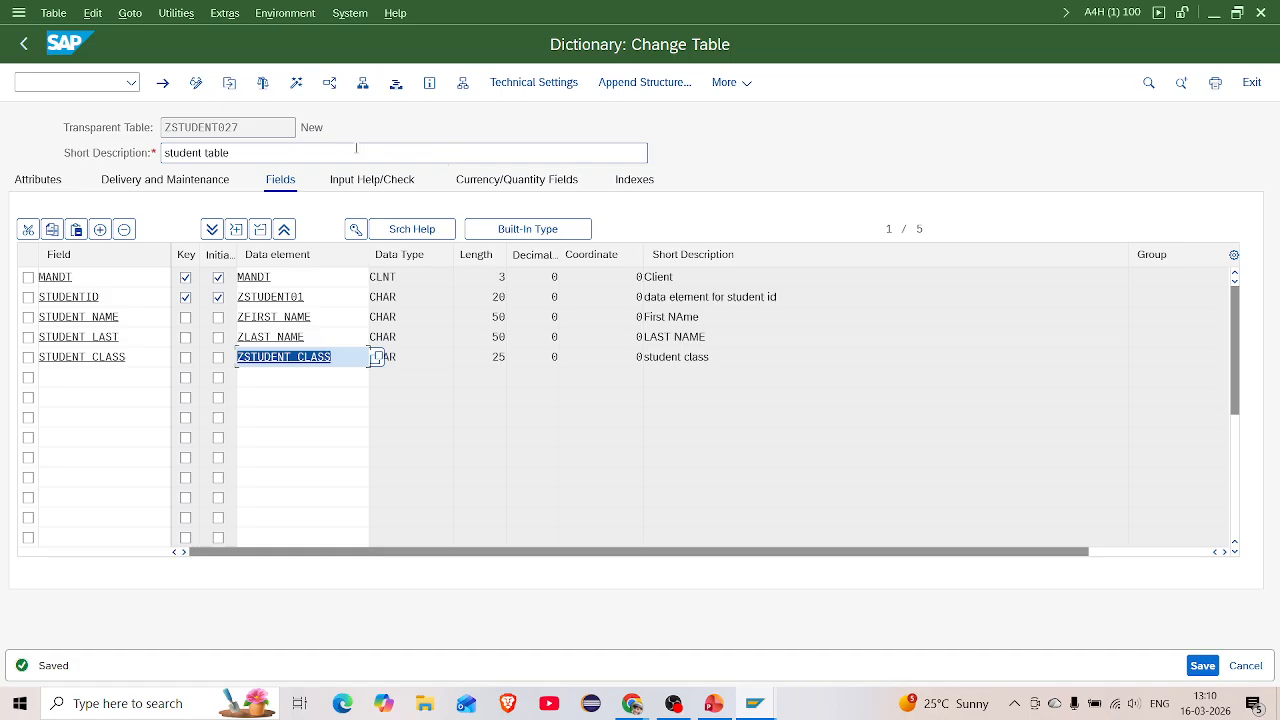
Set the table's enhancement category to Can Be Enhanced (Deep)
left_click(225, 13)
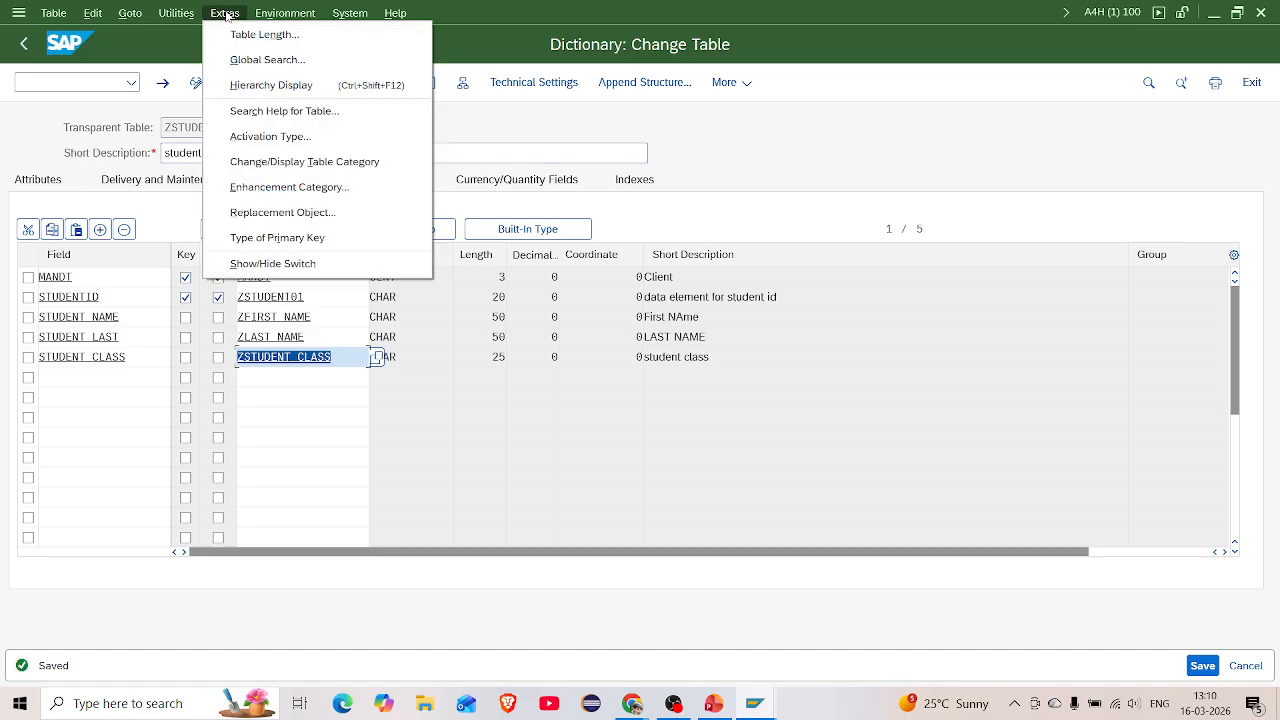
left_click(289, 190)
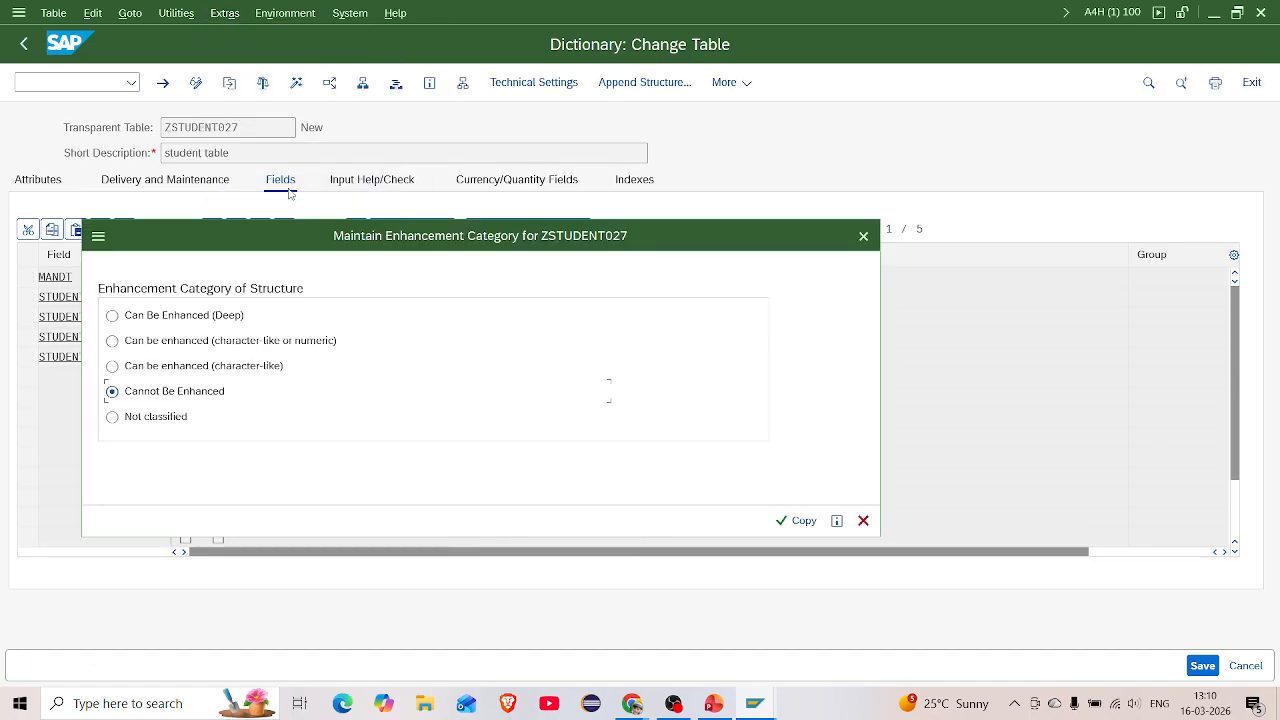
left_click(112, 316)
left_click(790, 521)
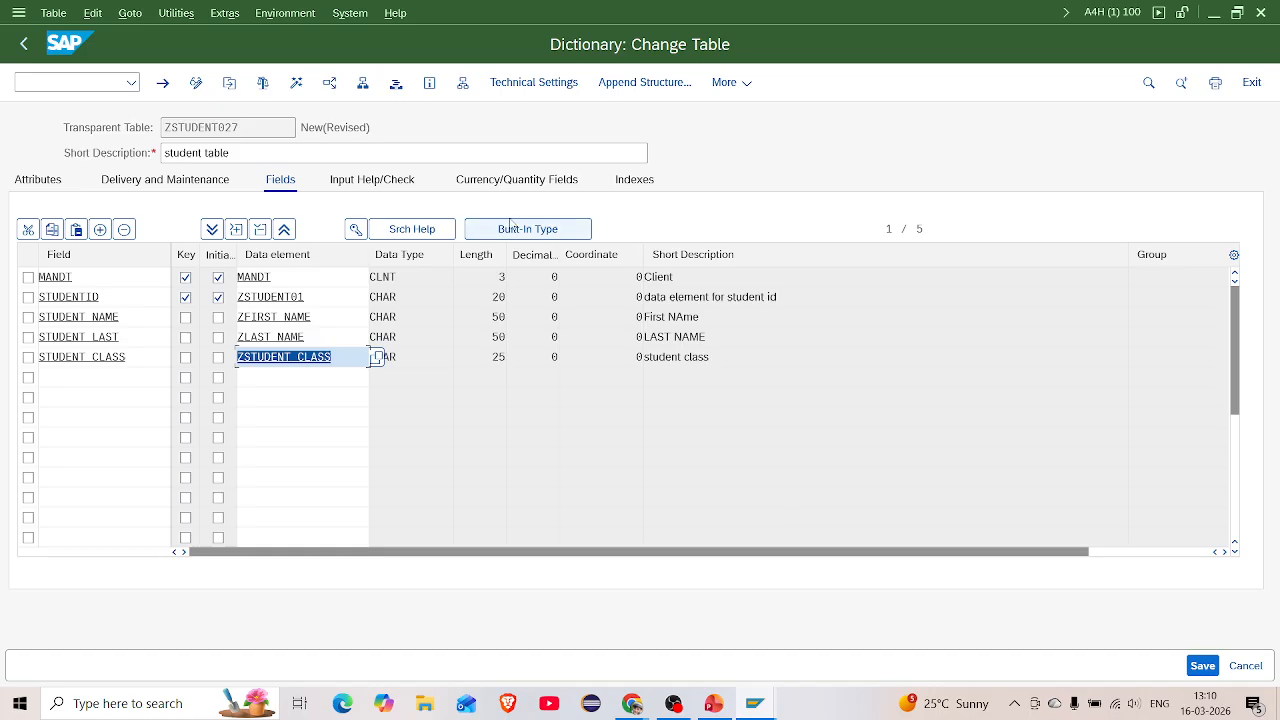
Browse the Utilities, Goto, Edit and Environment menus, then close them
left_click(170, 22)
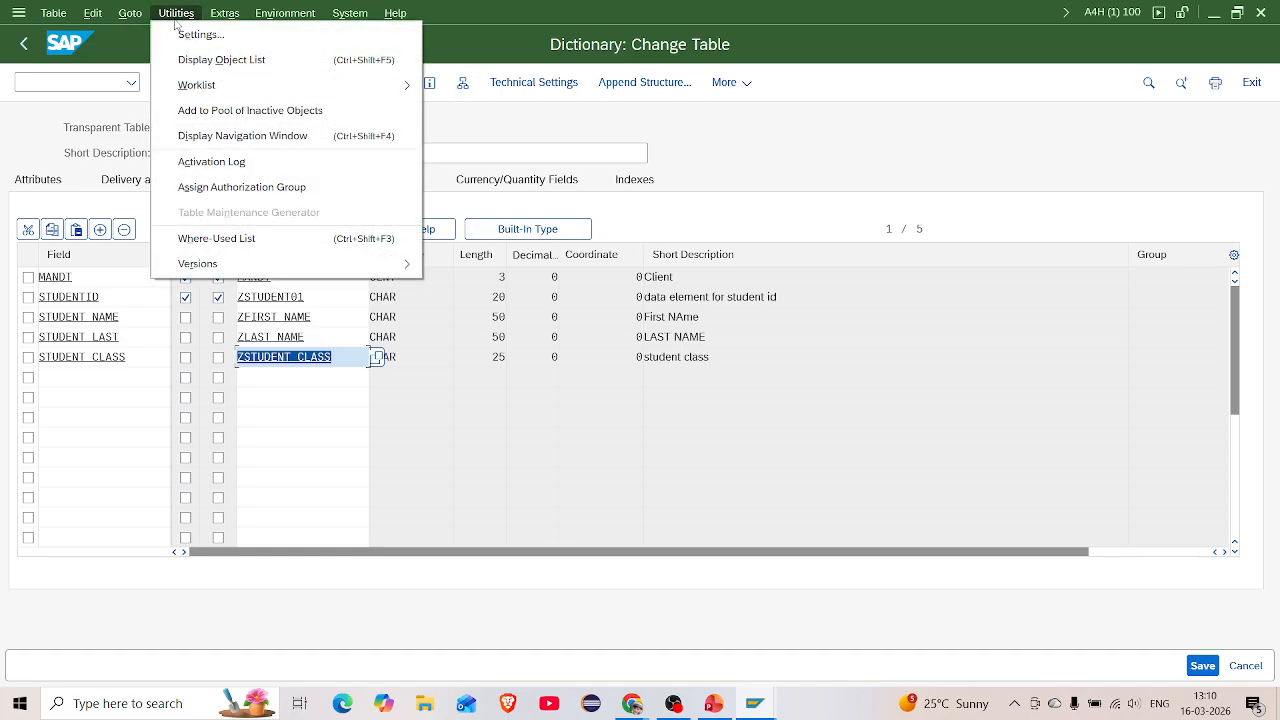
left_click(175, 22)
left_click(122, 14)
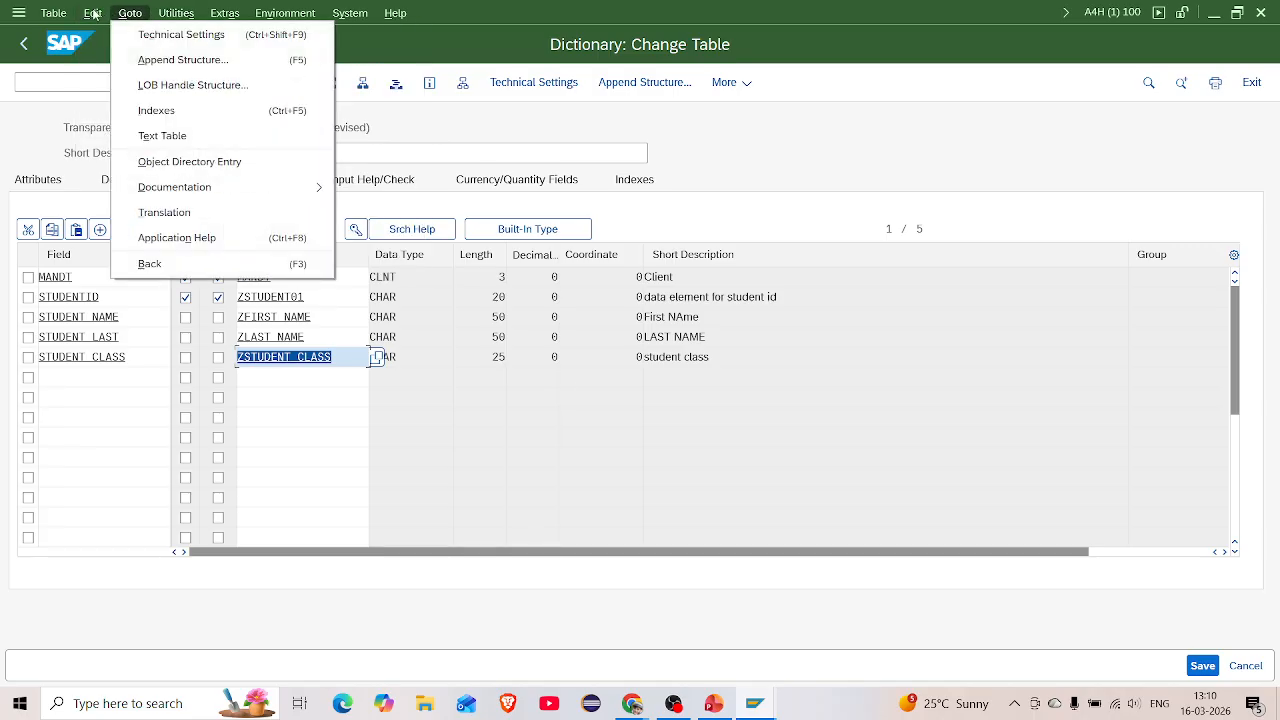
left_click(90, 14)
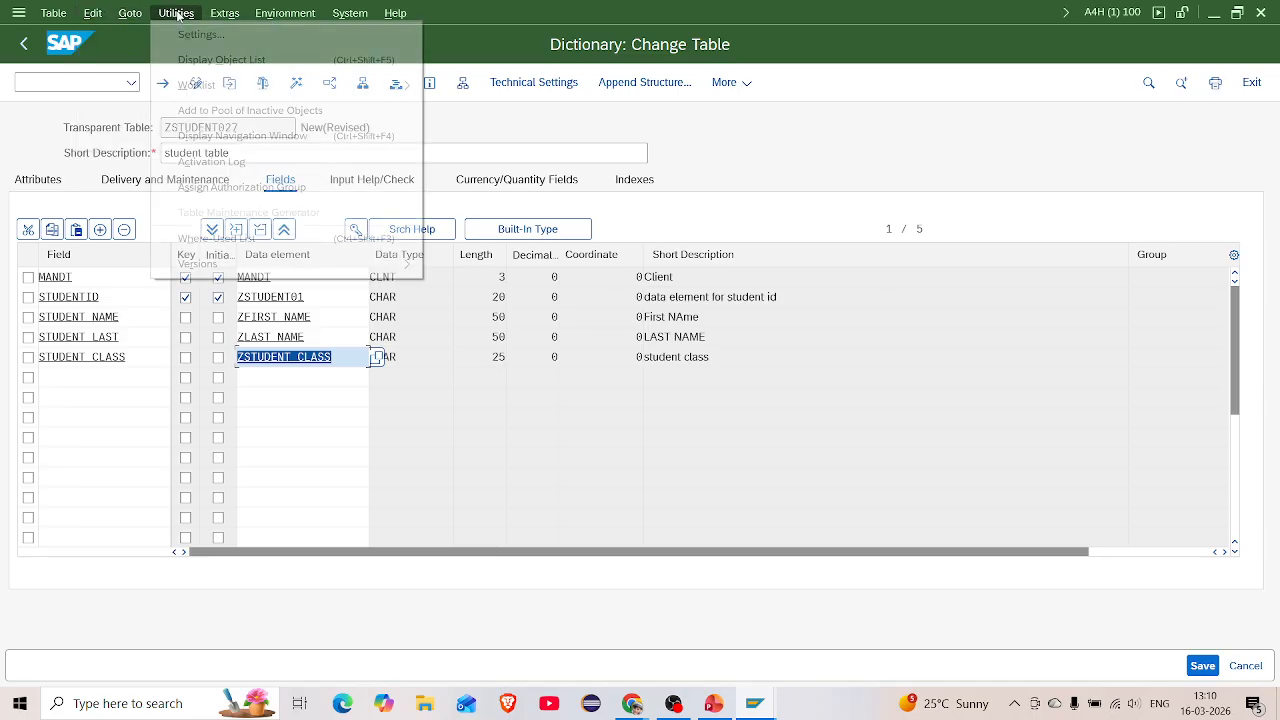
mouse_move(285, 13)
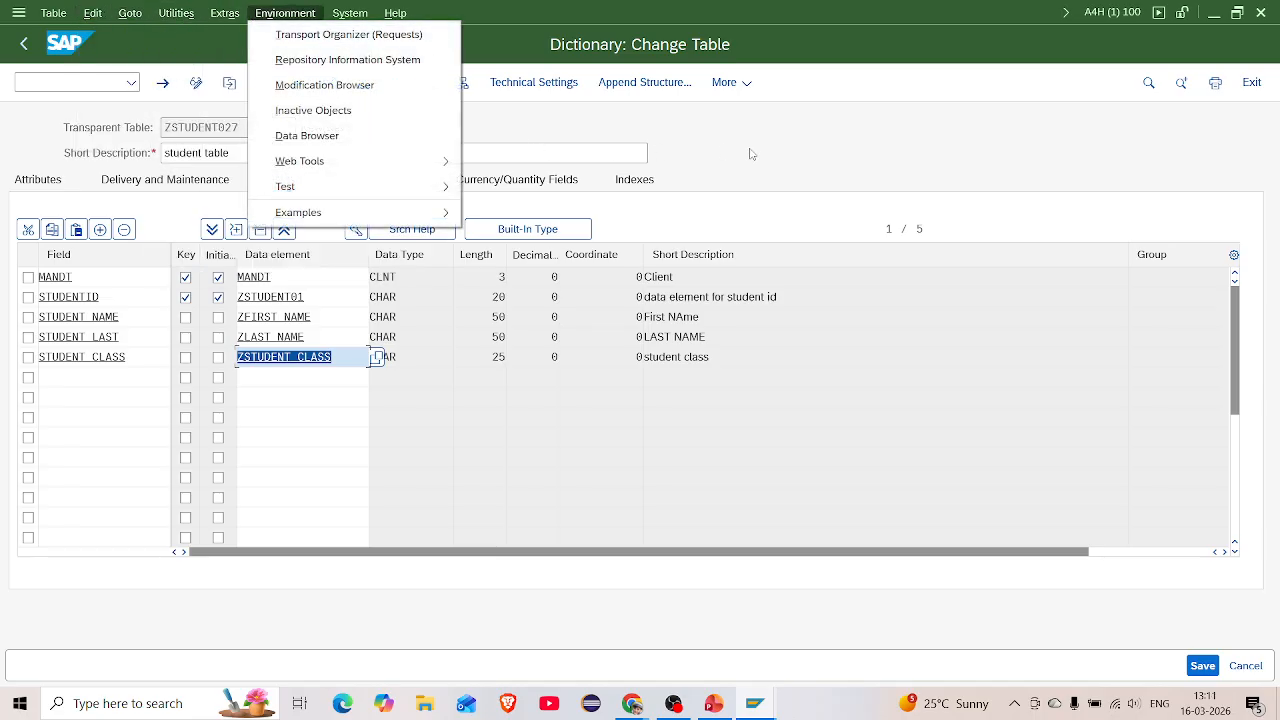
key("Escape")
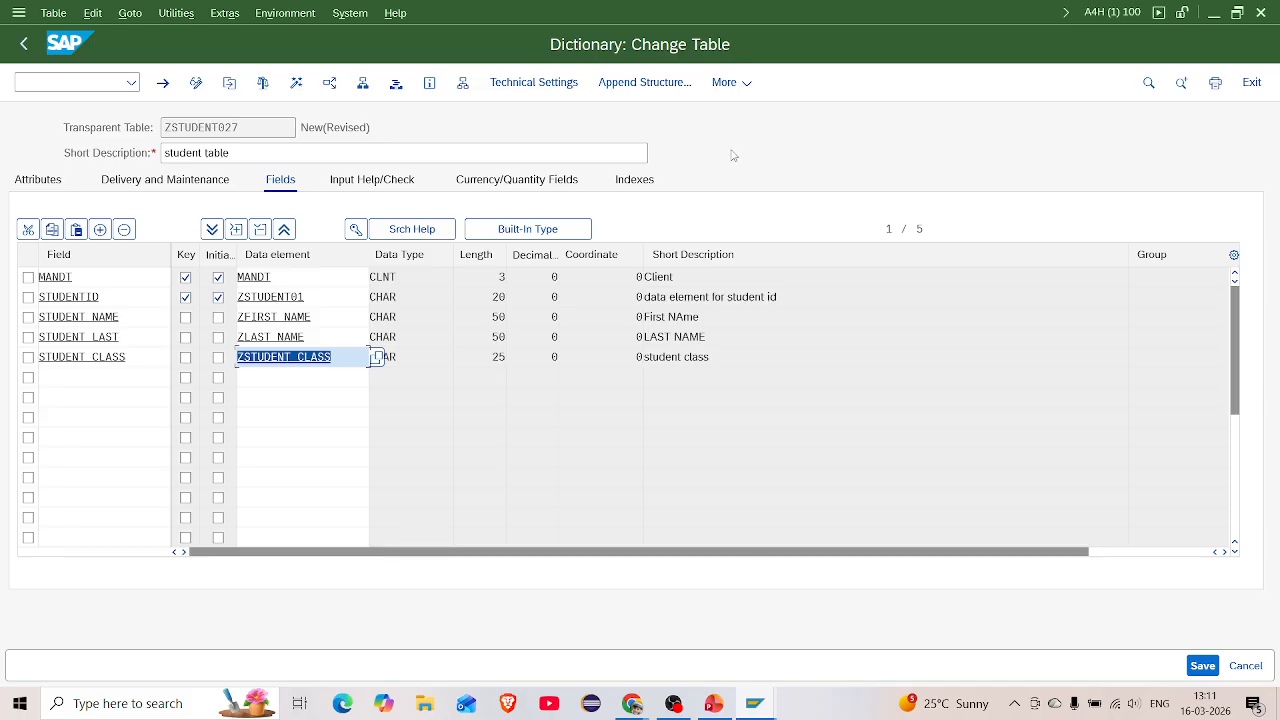
Save and activate ZSTUDENT027, then open its contents in the Data Browser
left_click(262, 83)
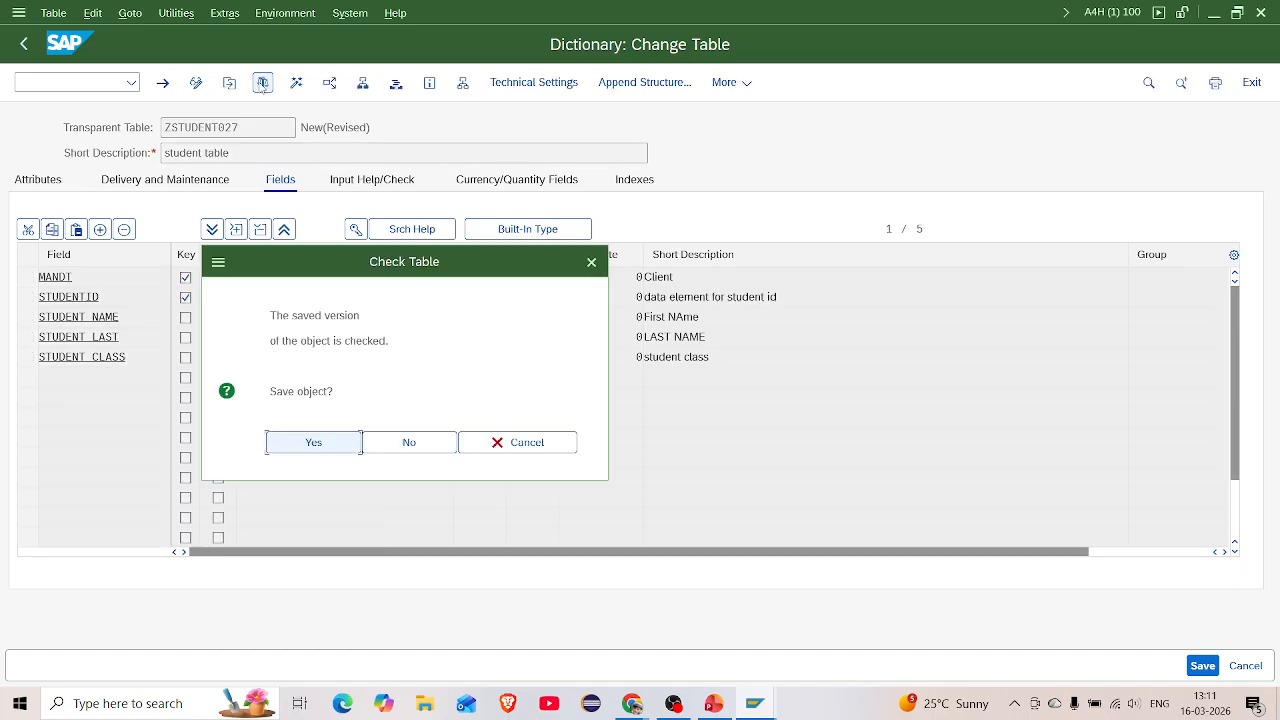
left_click(311, 450)
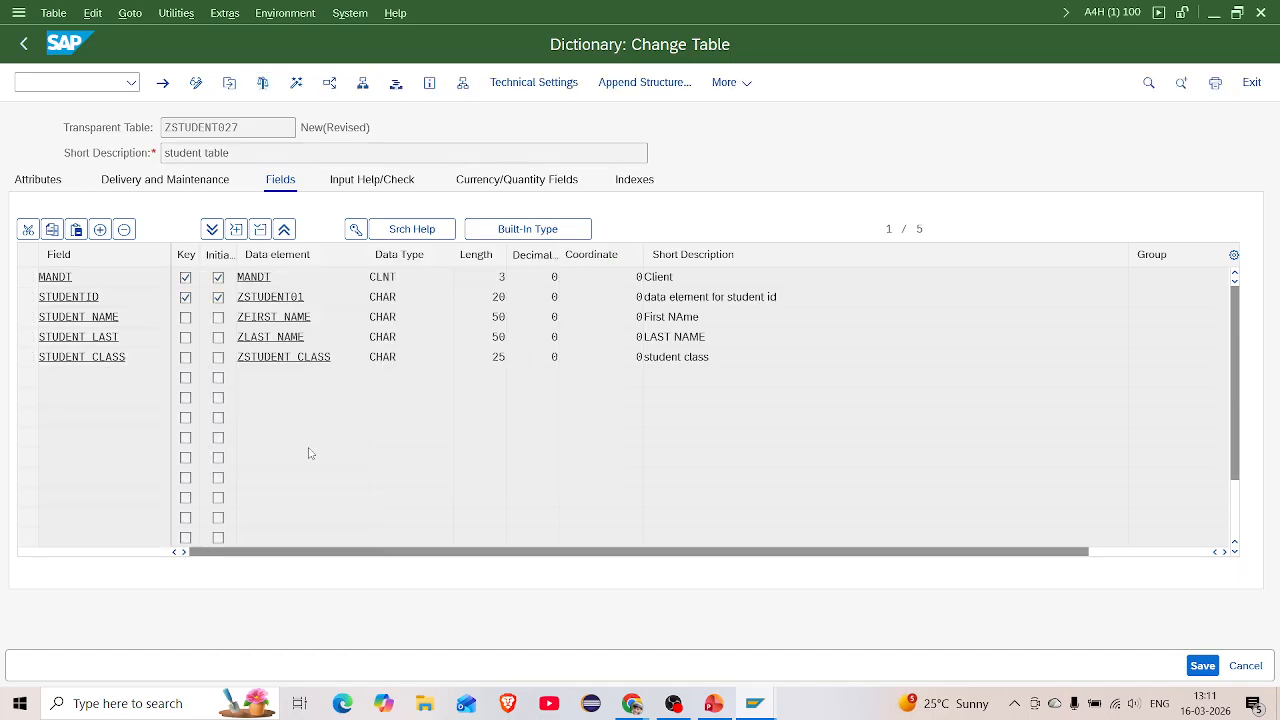
left_click(297, 84)
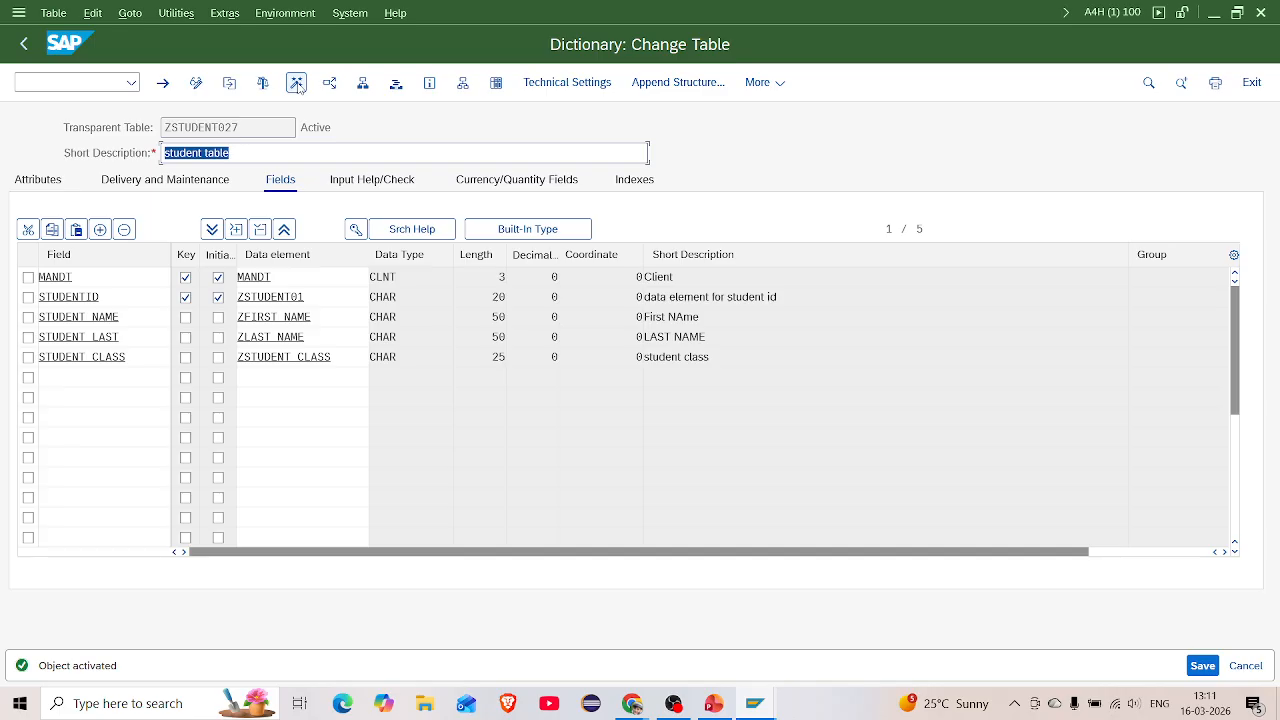
left_click(499, 88)
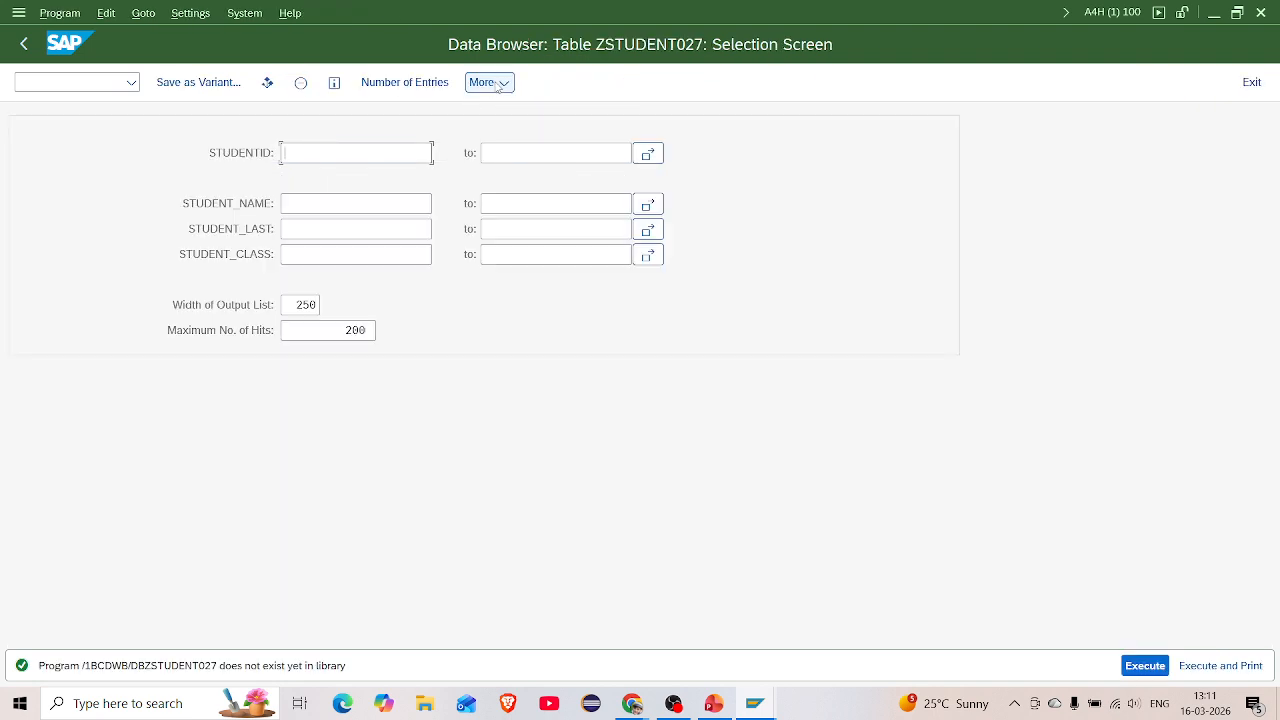
Leave the Data Browser selection screen and return to the ZSTUDENT027 table definition
left_click(143, 13)
left_click(107, 13)
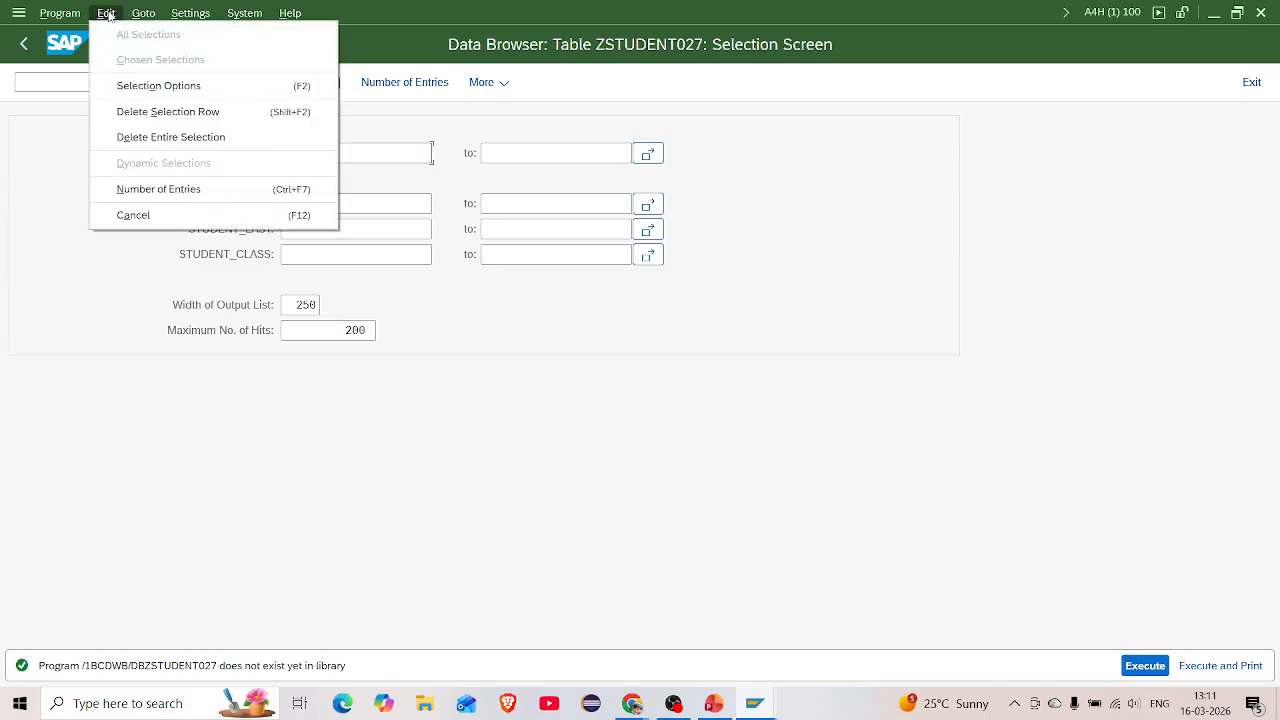
left_click(60, 152)
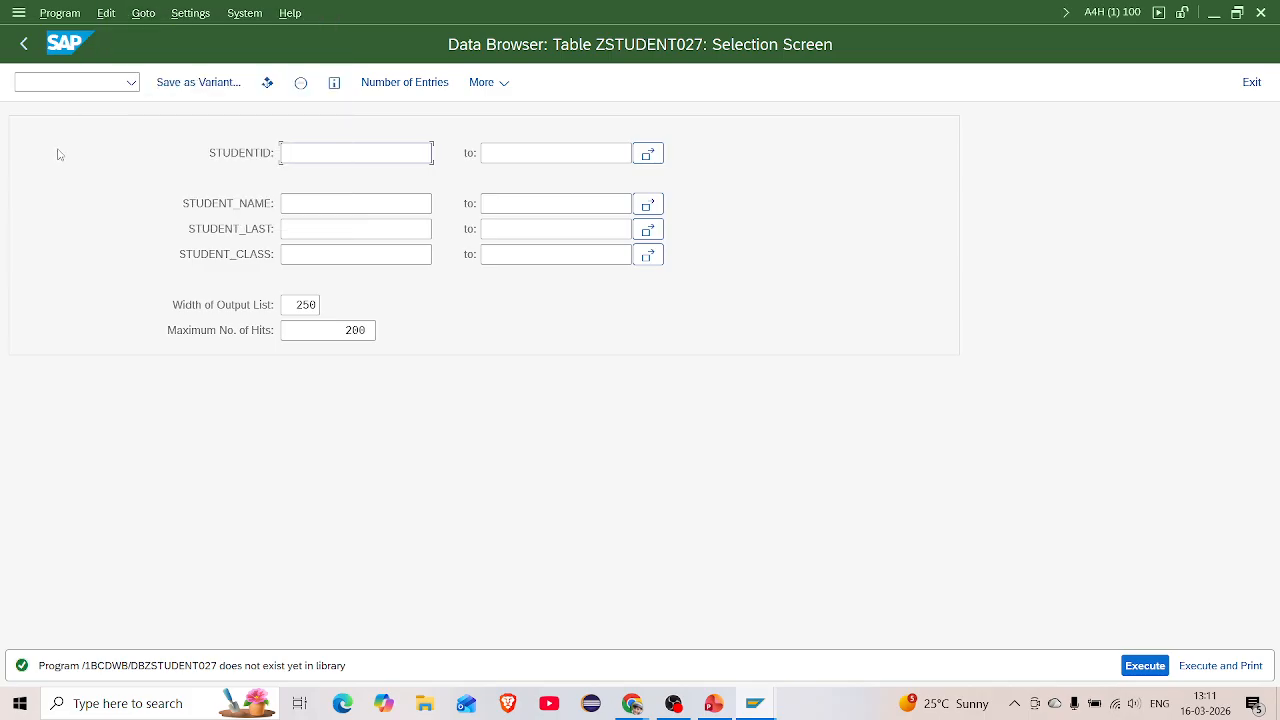
left_click(24, 43)
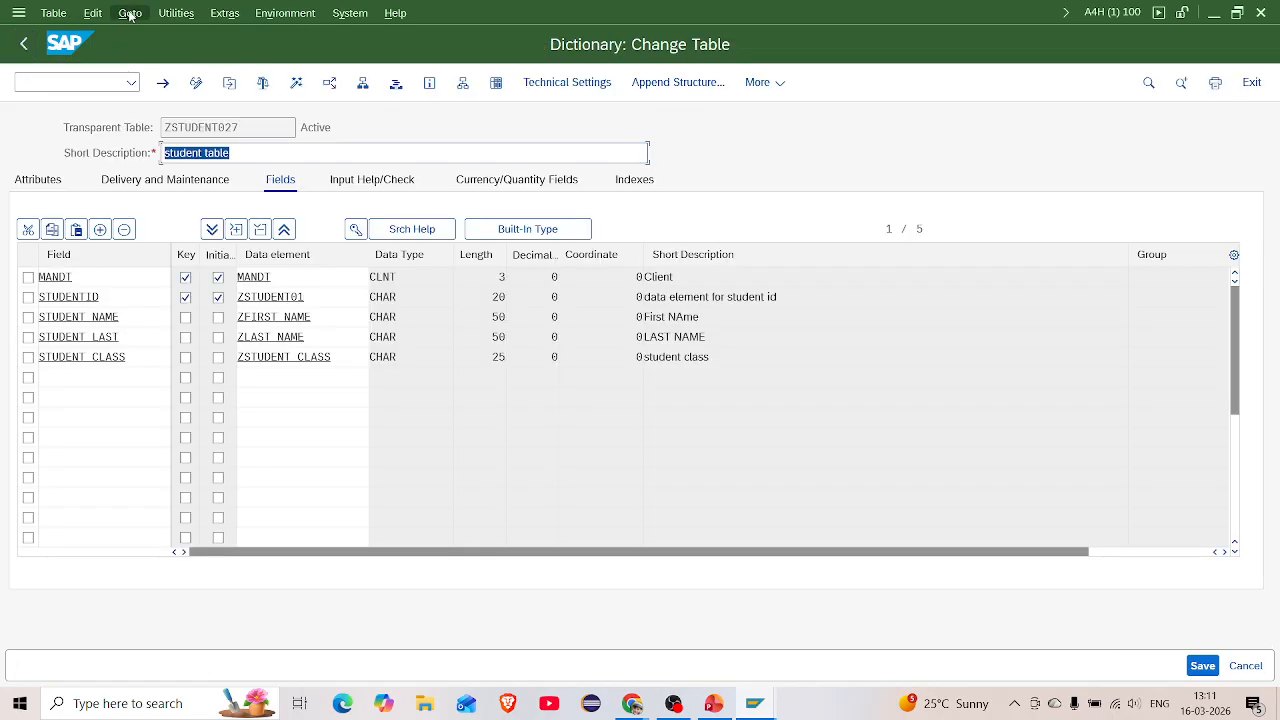
left_click(130, 13)
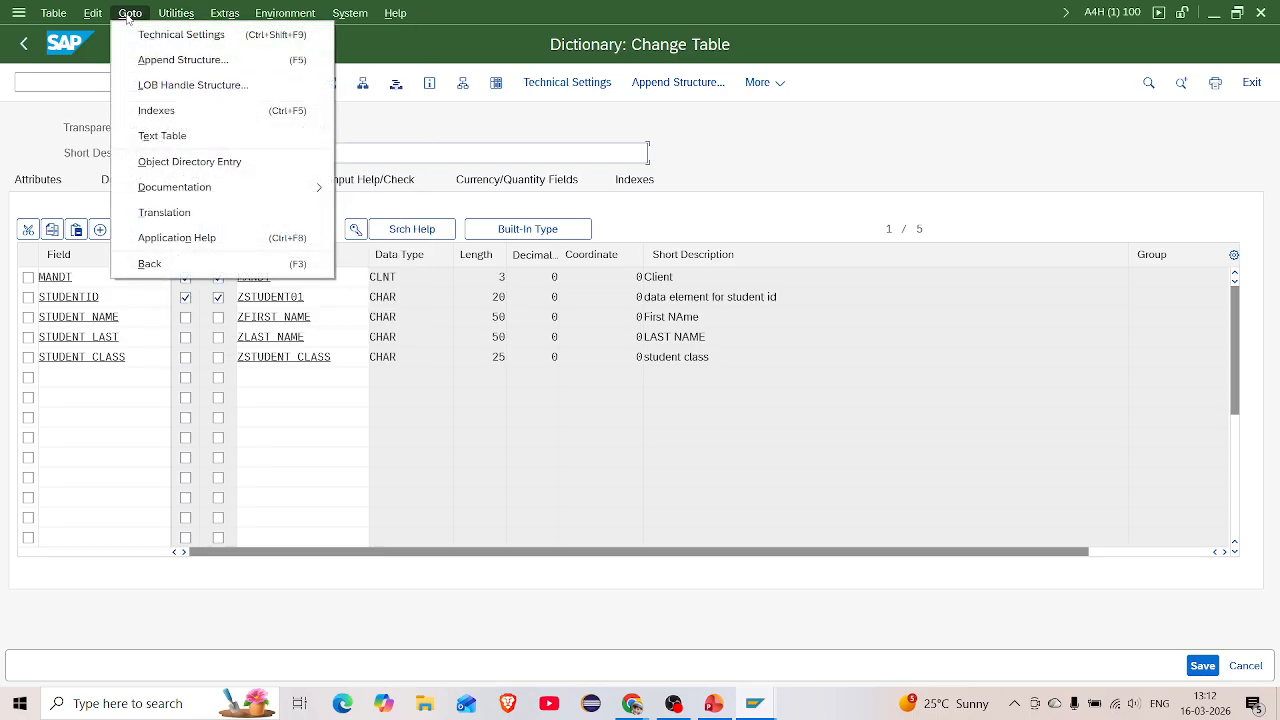
Create and save a ZSTUDENT027 record with a student ID, first and last name, and class ABAP
mouse_move(162, 17)
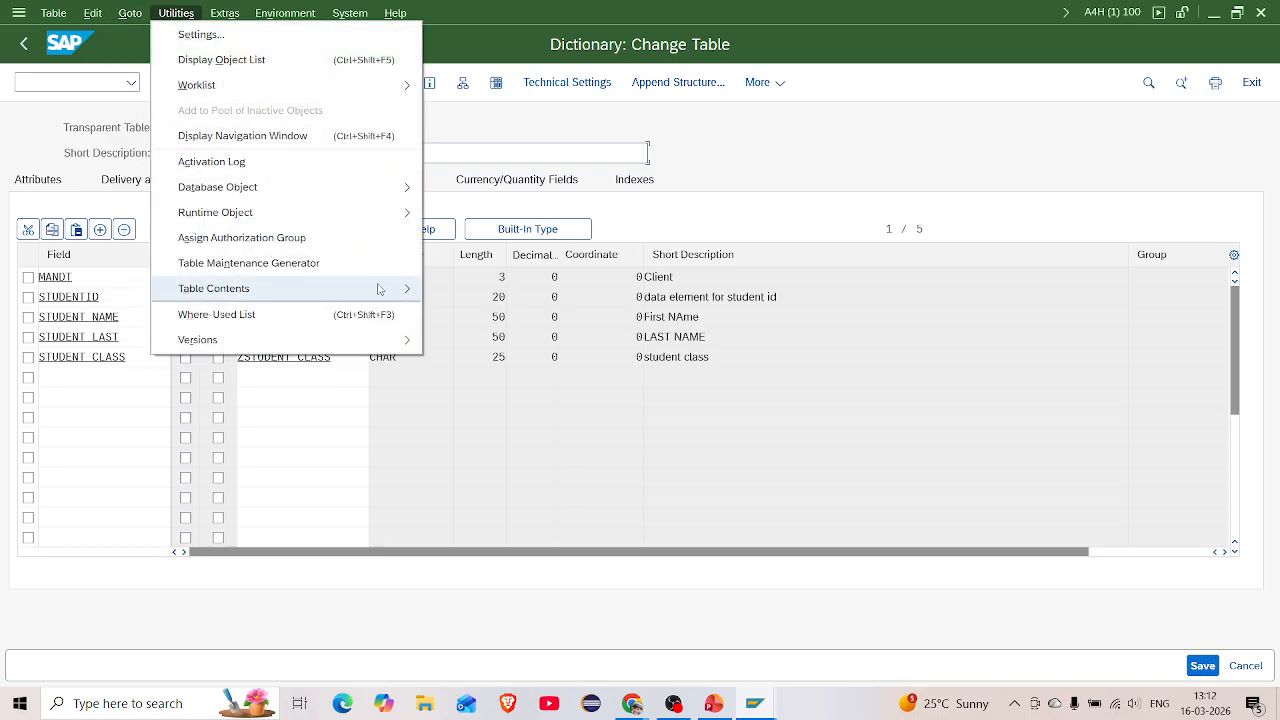
mouse_move(386, 288)
left_click(462, 316)
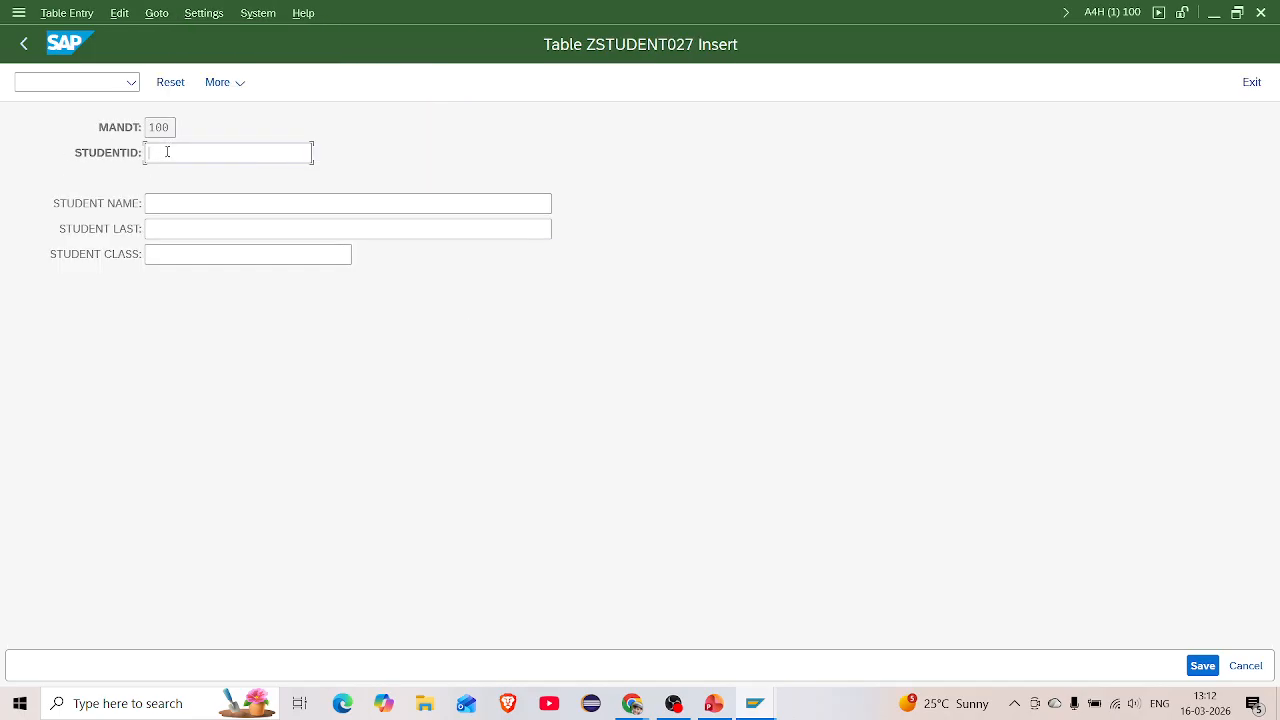
type("110")
left_click(161, 203)
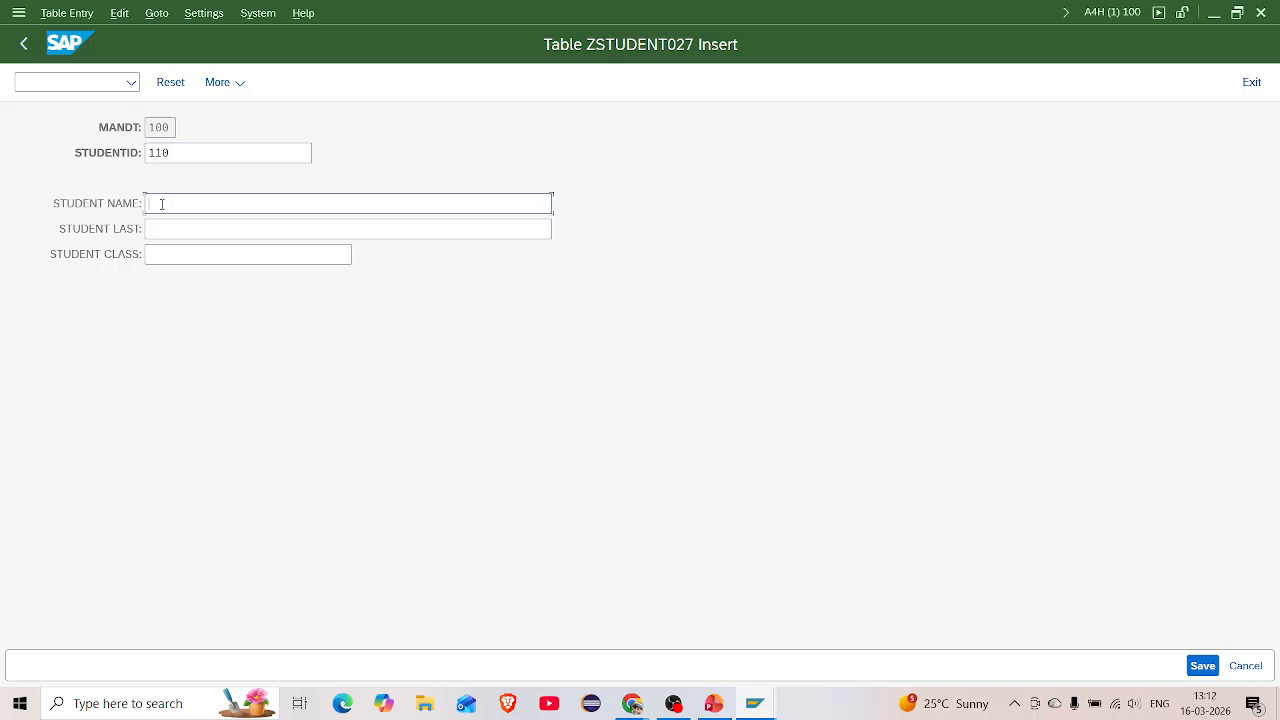
left_click(164, 228)
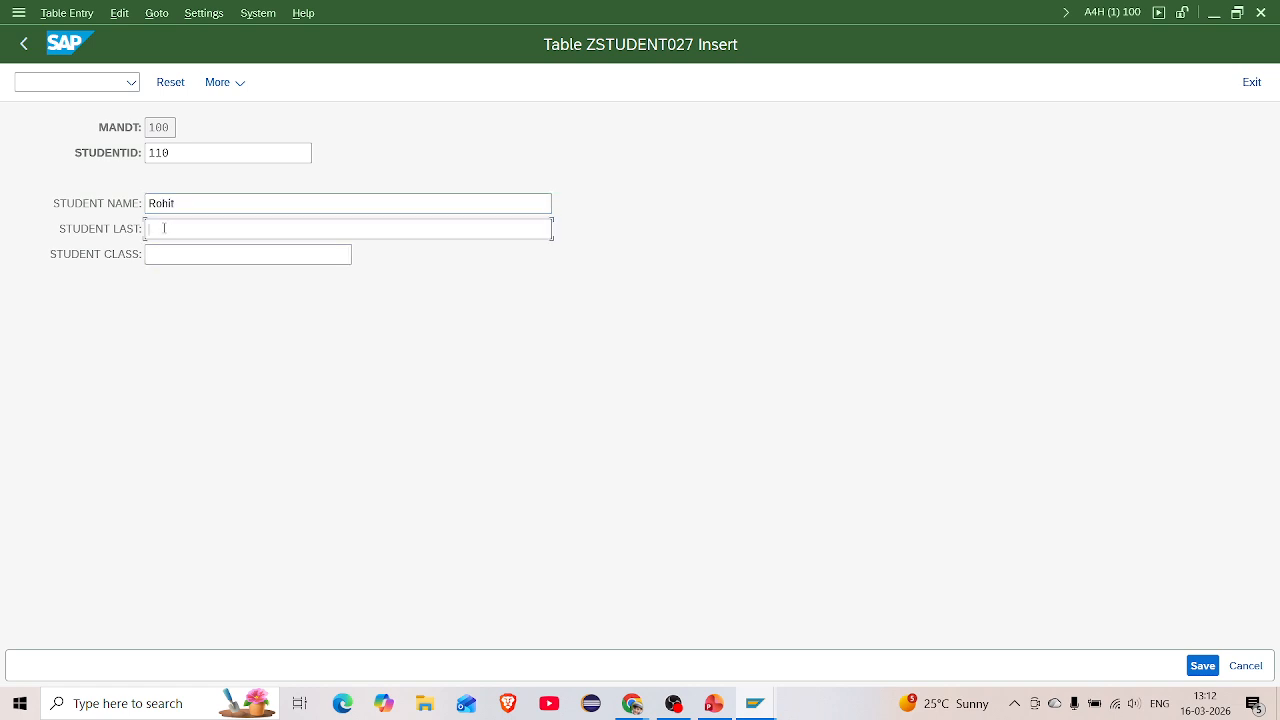
left_click(174, 257)
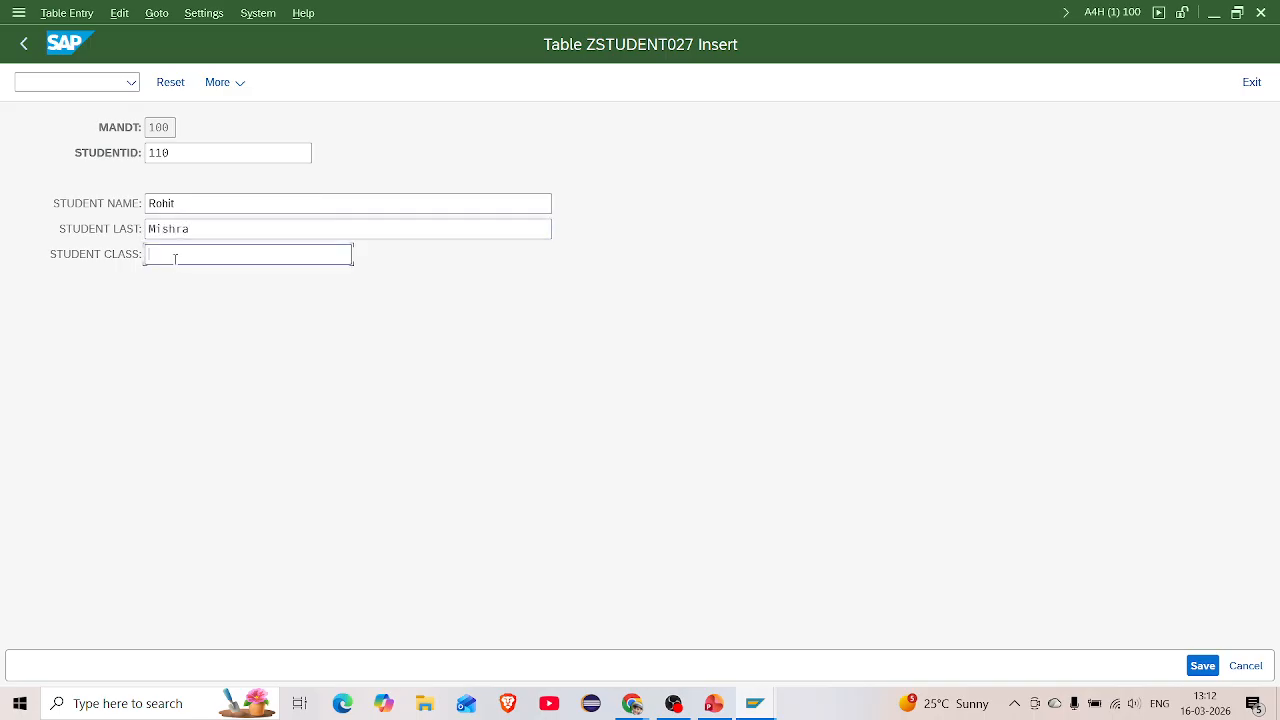
type("ABAP")
key("ctrl+s")
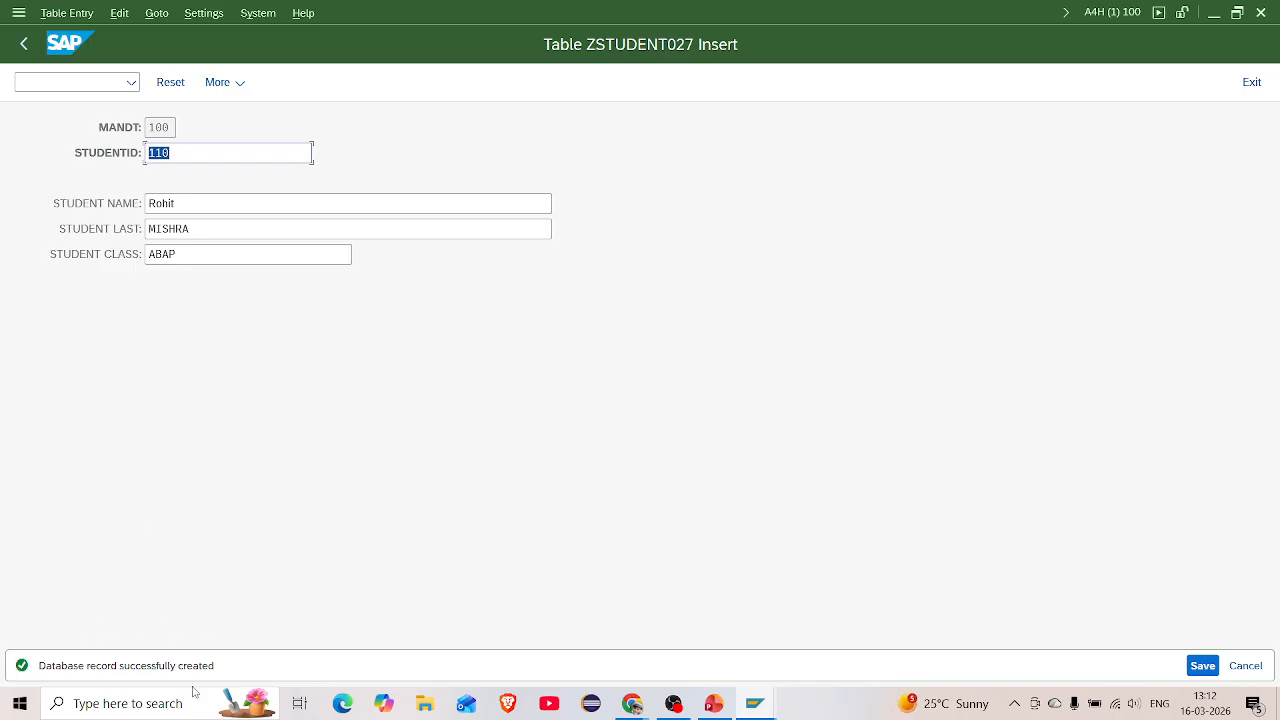
left_click(25, 45)
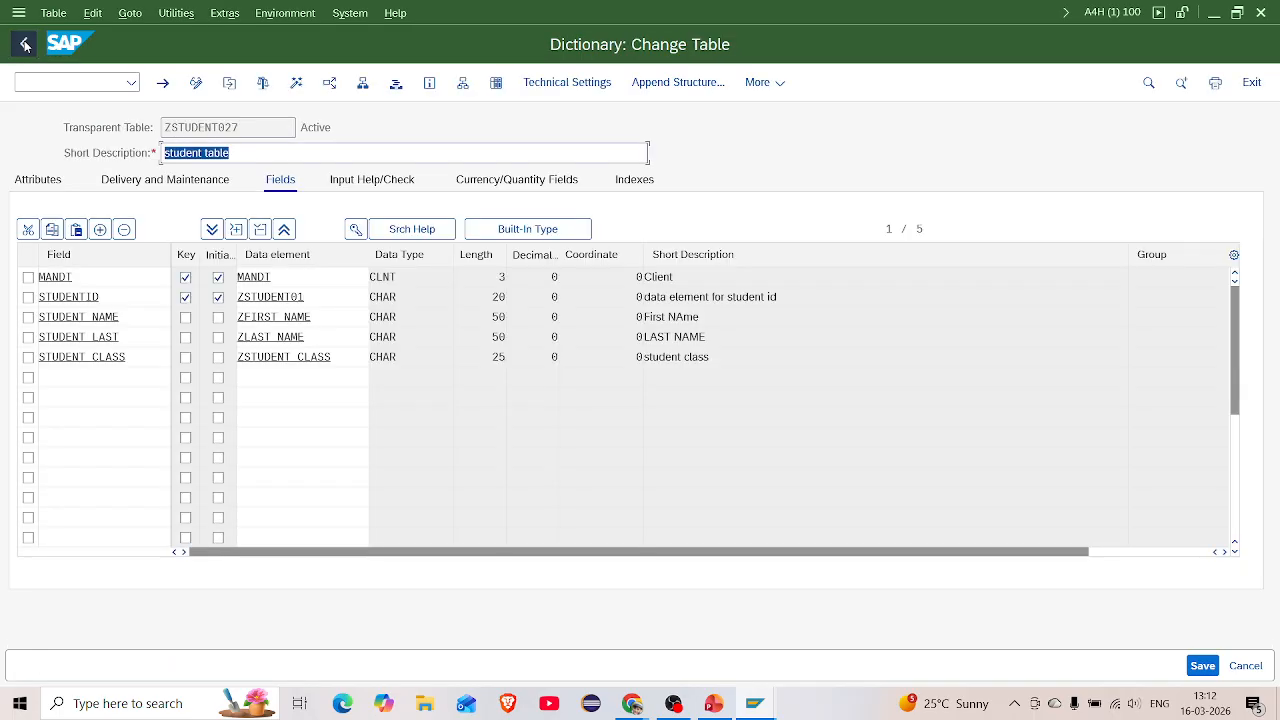
left_click(495, 84)
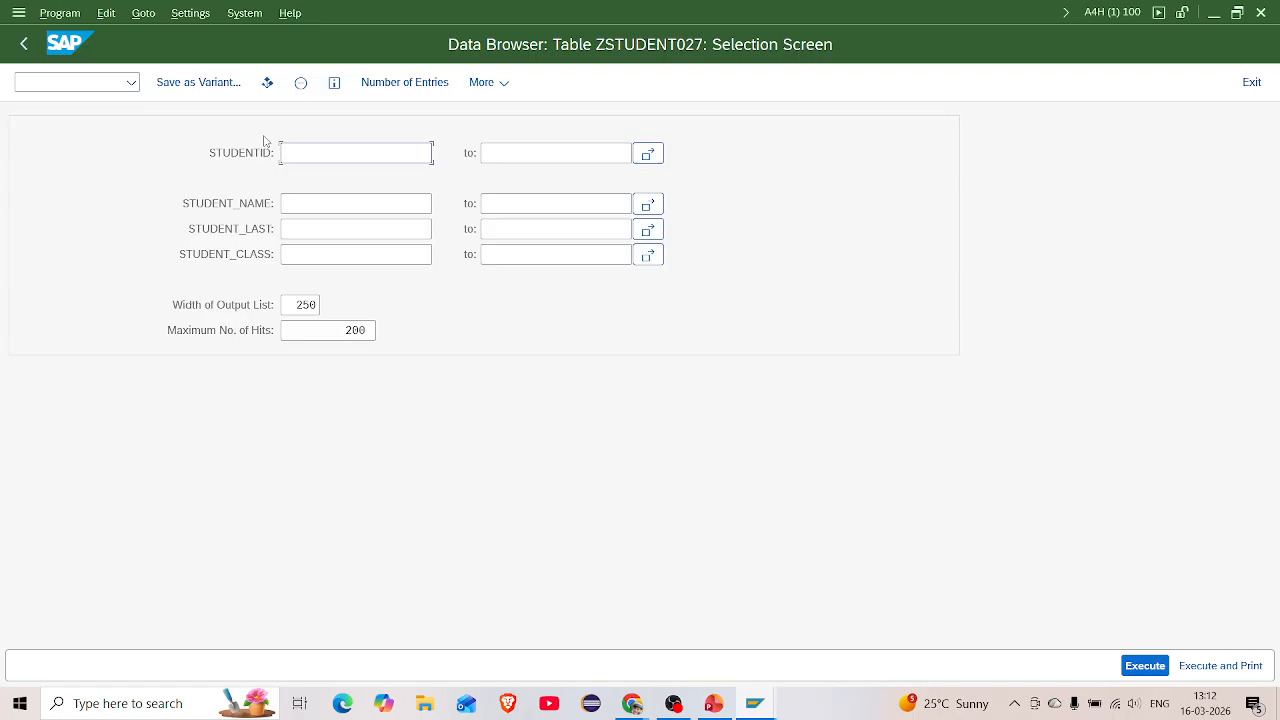
left_click(1145, 666)
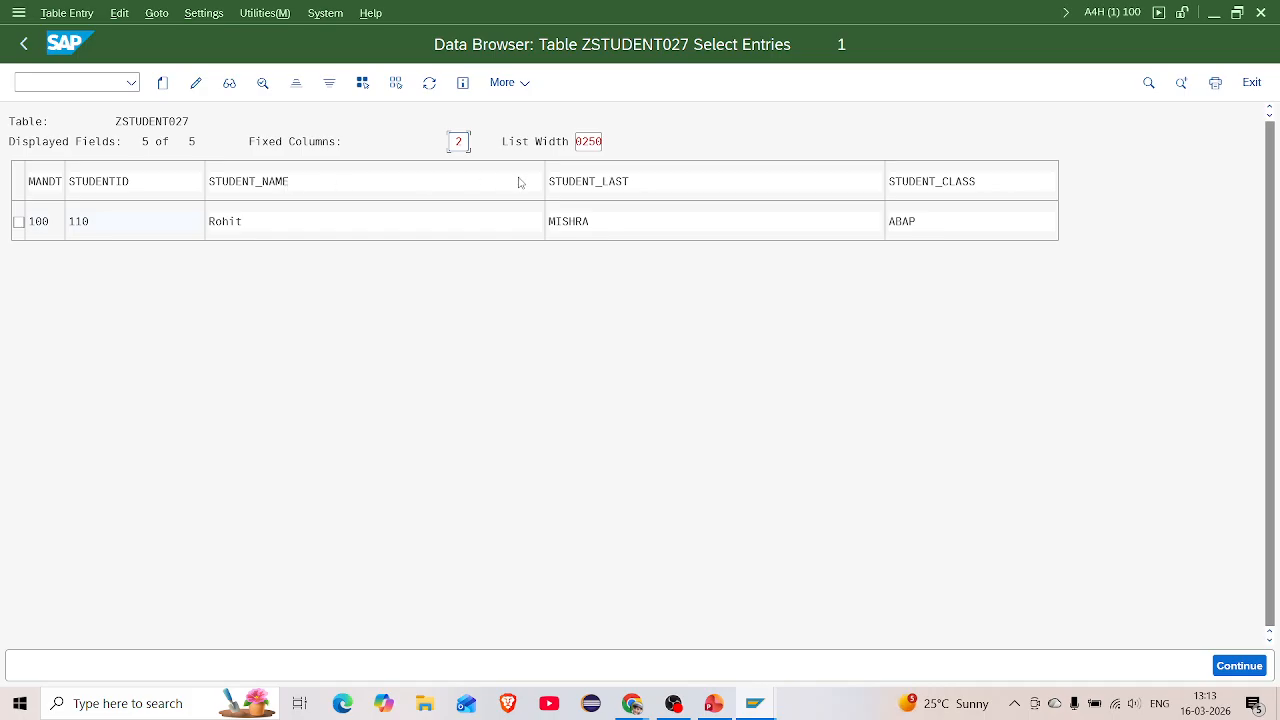
left_click(25, 44)
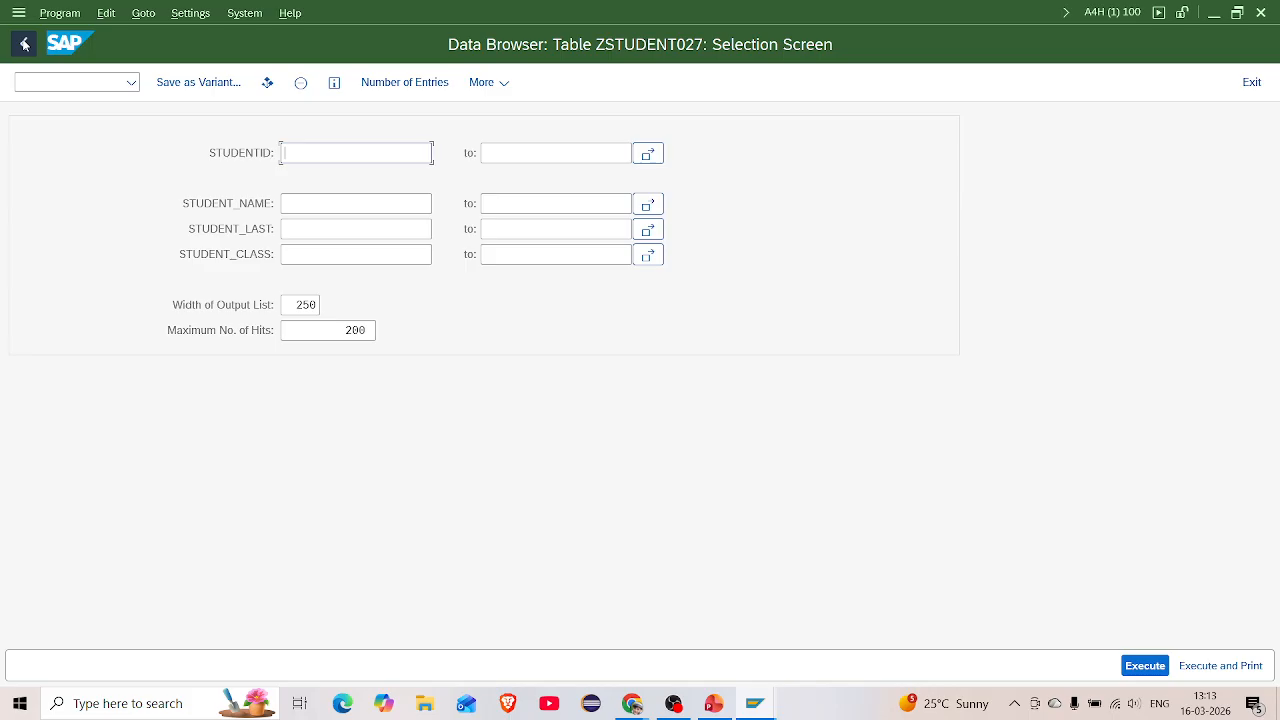
left_click(25, 44)
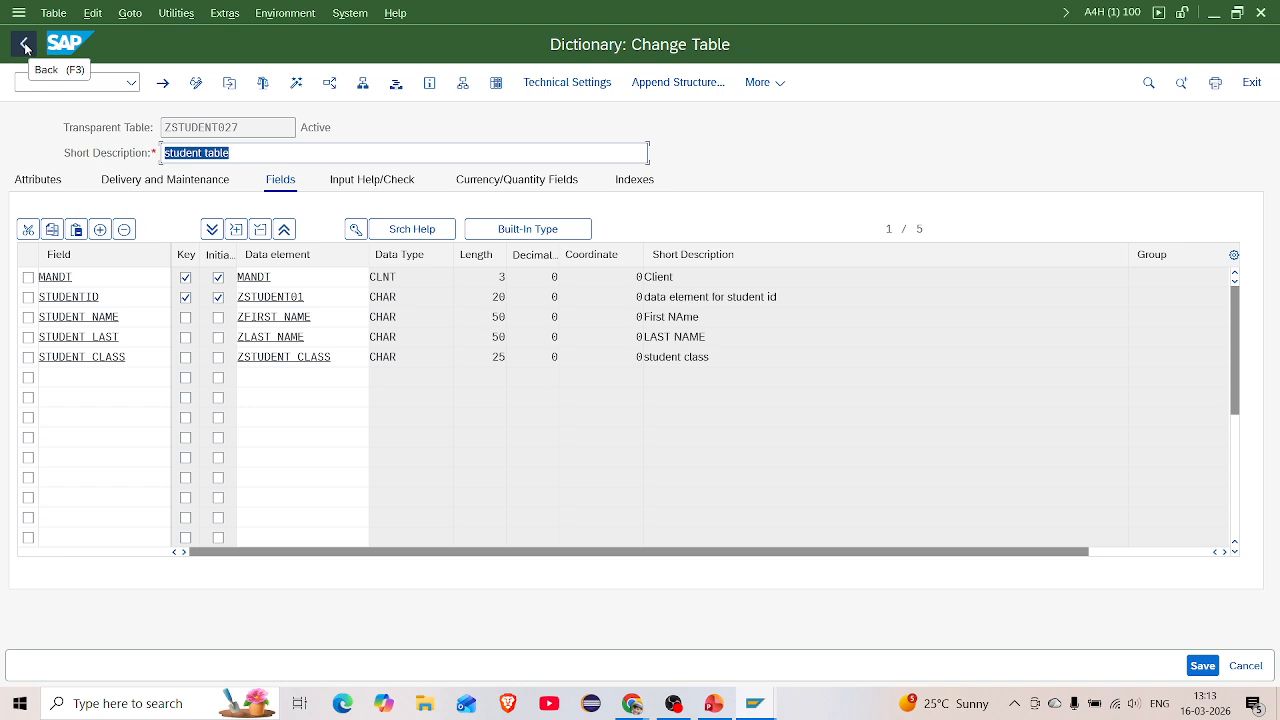
Return to the ABAP Dictionary initial screen and select View as the object type
left_click(25, 44)
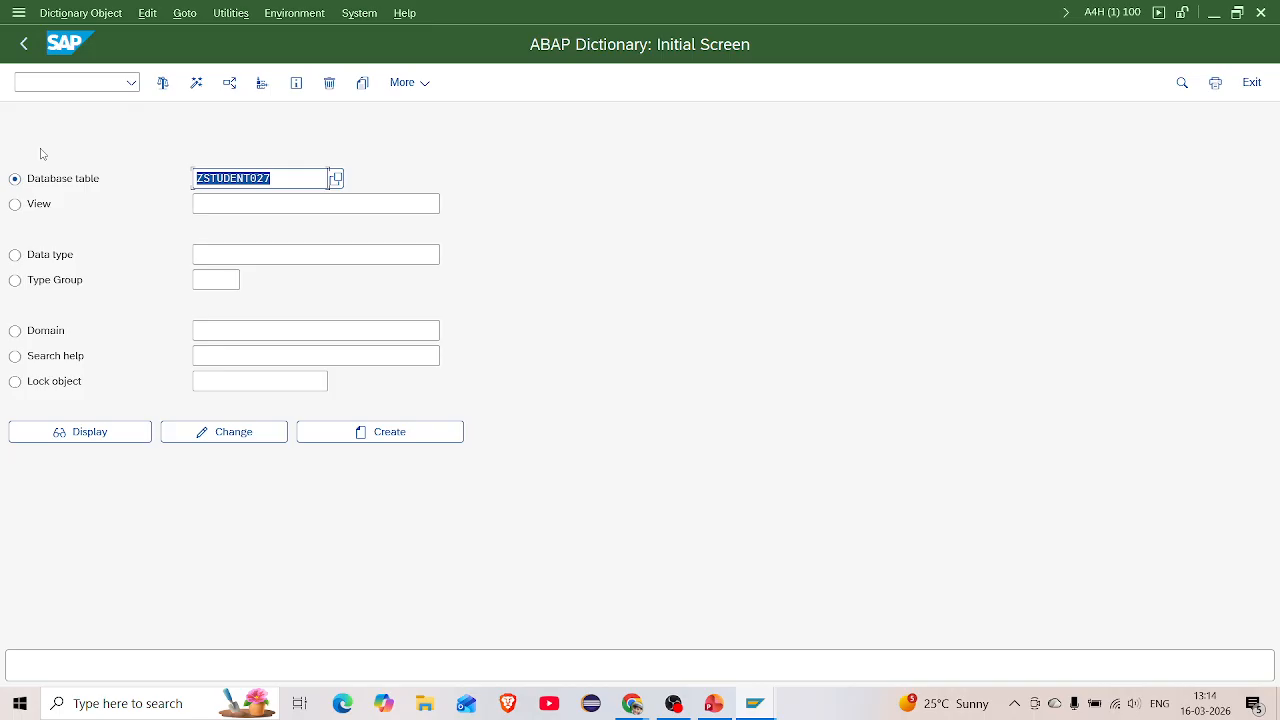
left_click(15, 206)
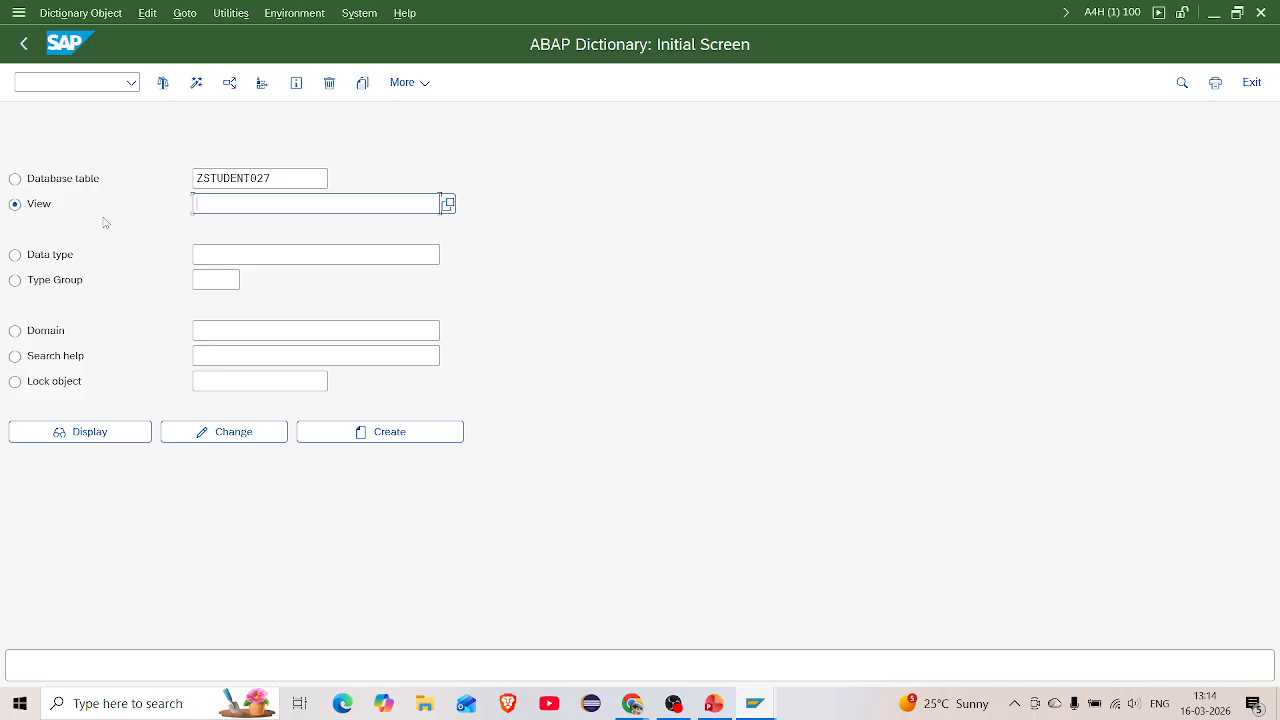
key("alt+Tab")
key("alt+Tab")
key("alt+Tab")
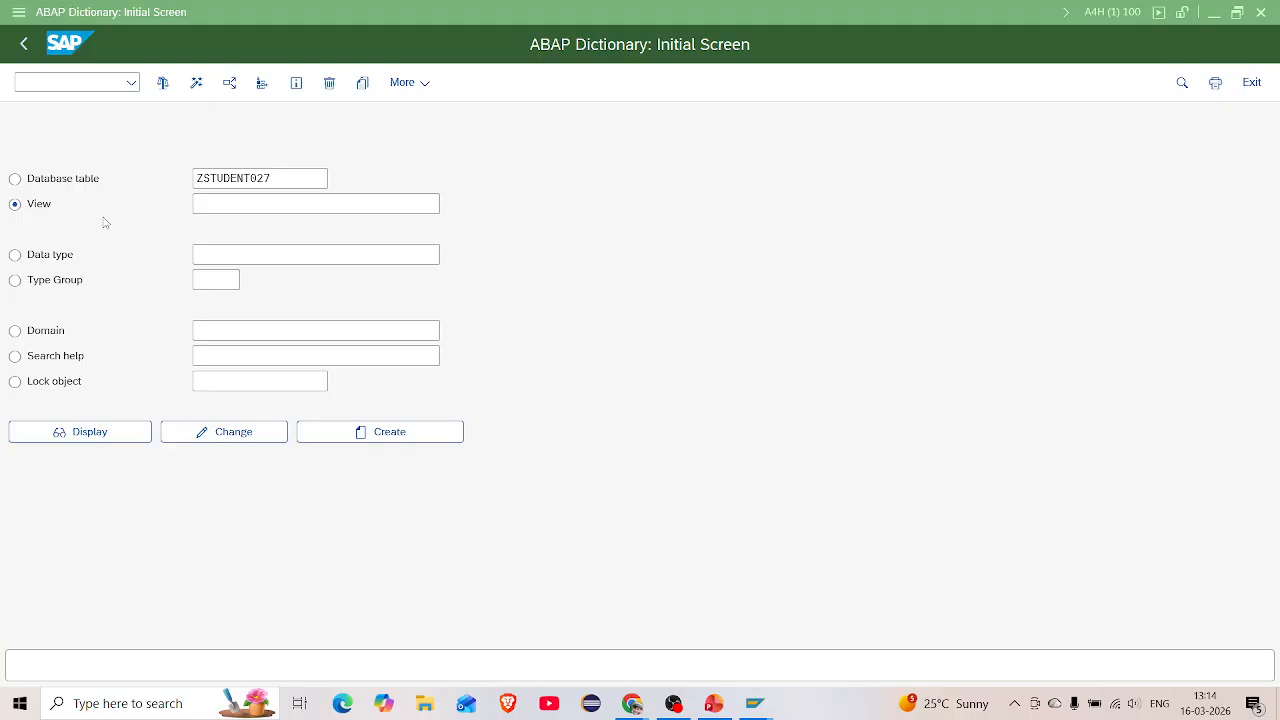
Add a new slide after slide 2 and title it 'Vews'
left_click(48, 387)
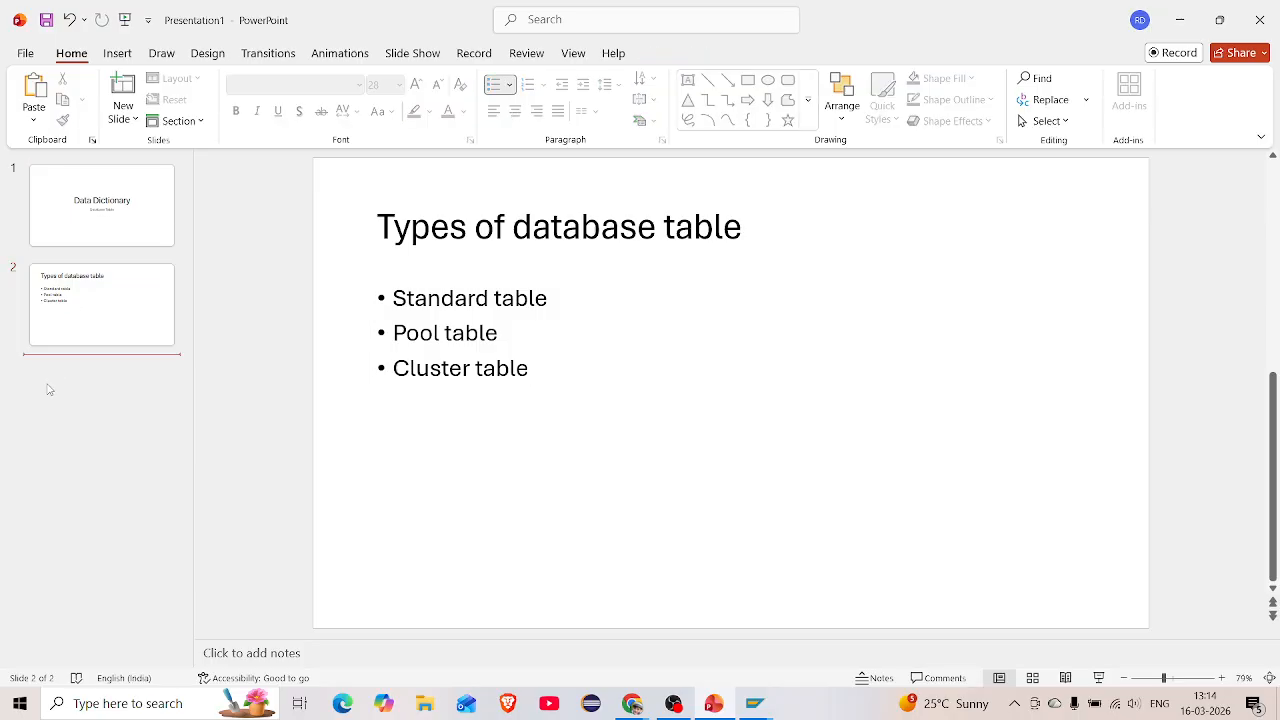
right_click(48, 387)
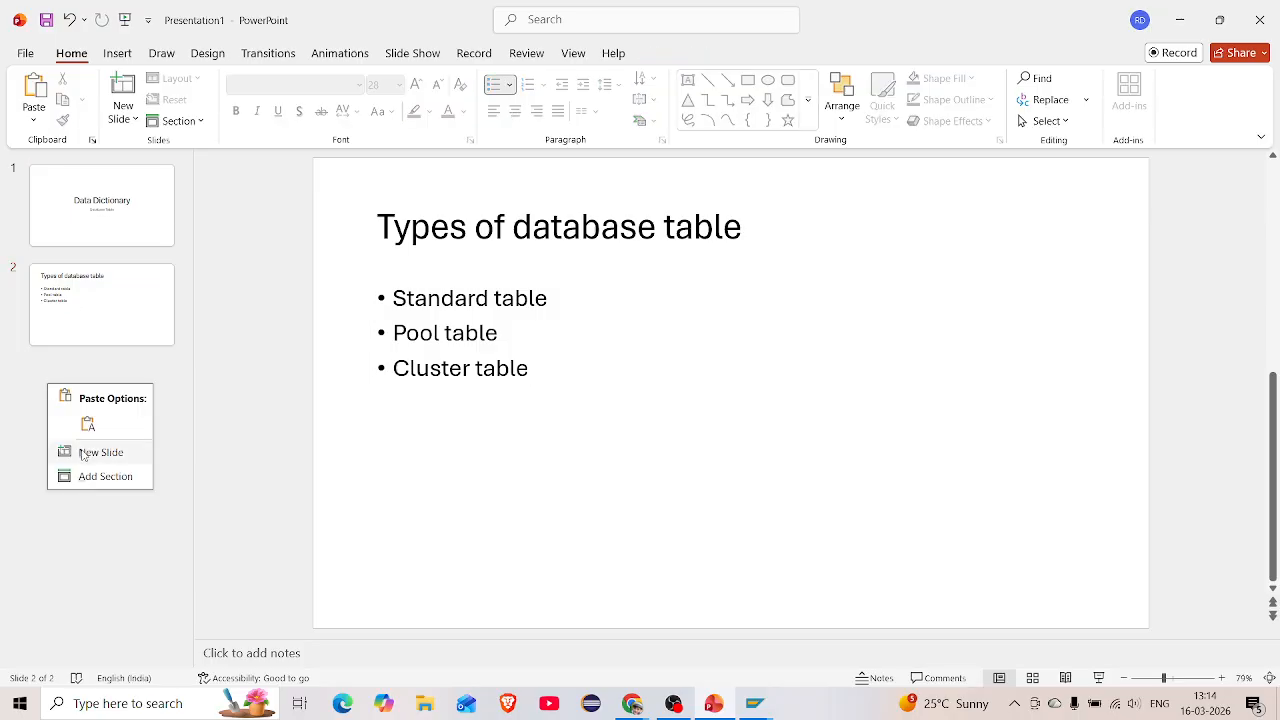
left_click(85, 452)
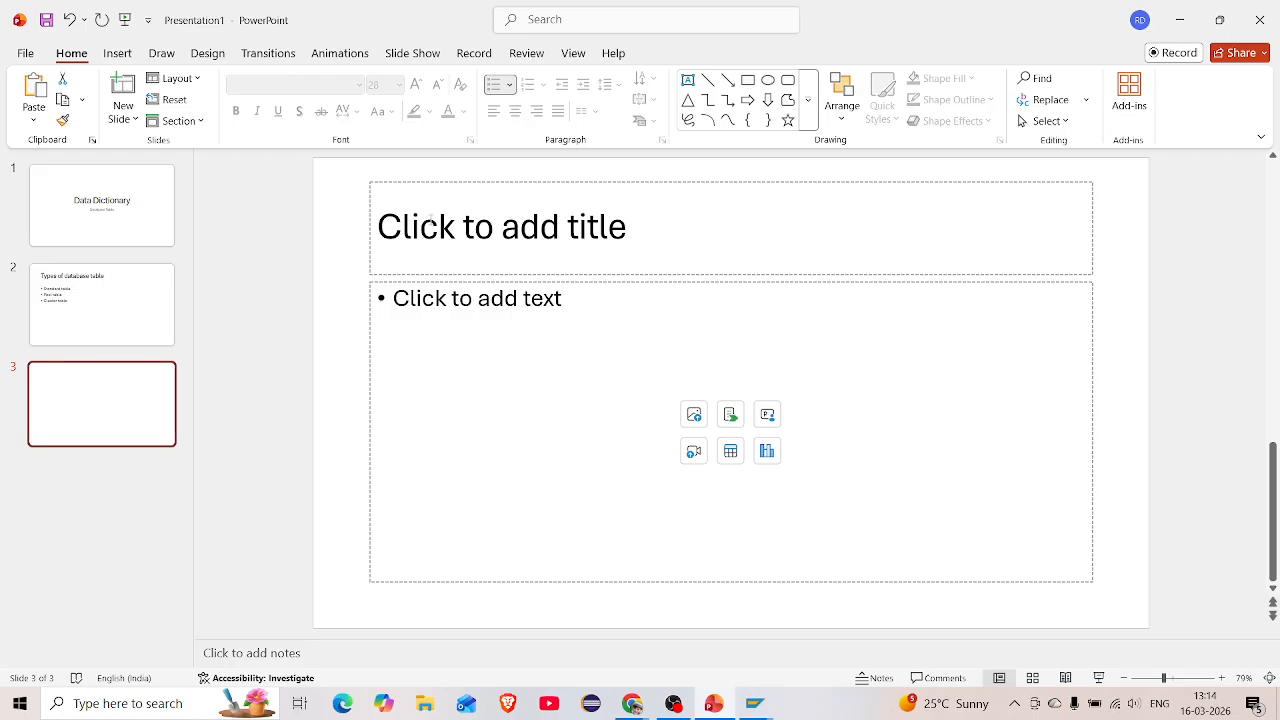
left_click(430, 222)
type("V")
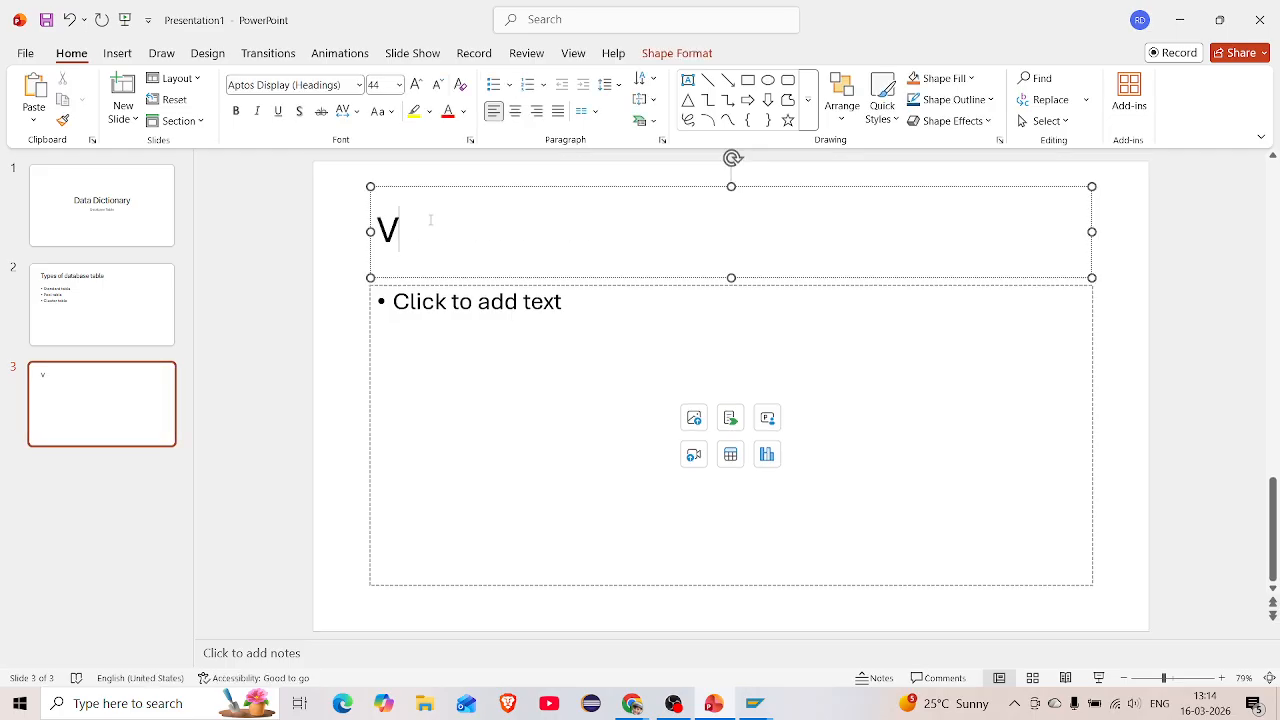
type("ews")
key("Left")
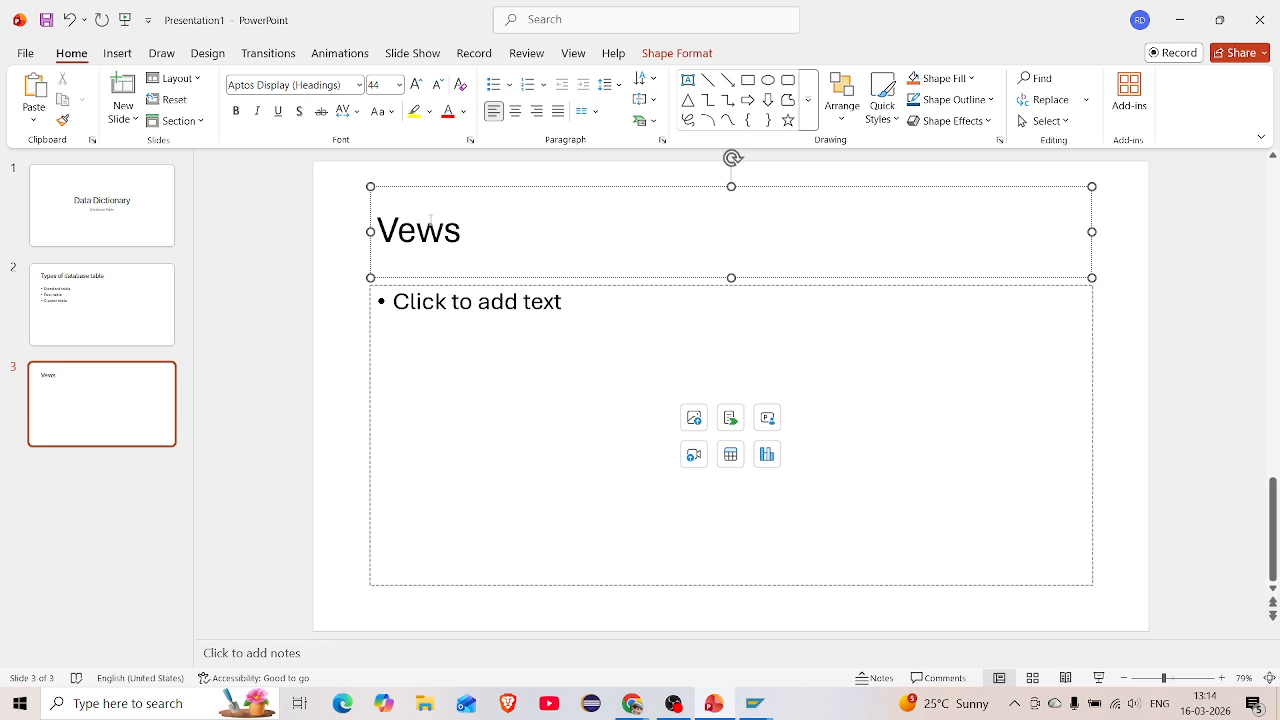